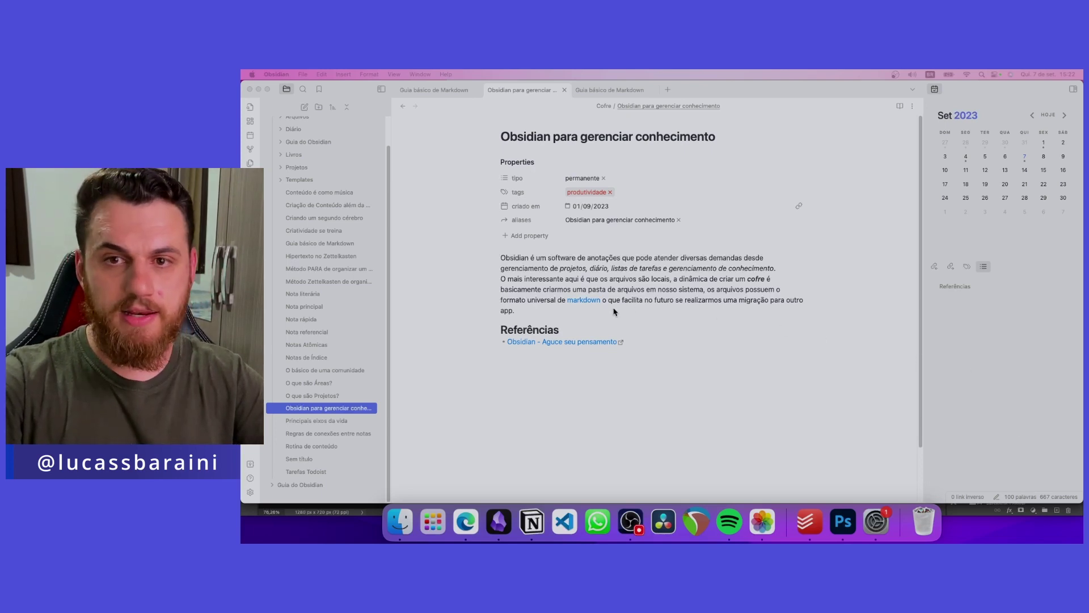
Step: Open the linked Markdown note from the Obsidian note and highlight the "md" extension and the word "Markdown" in its introduction
click(580, 301)
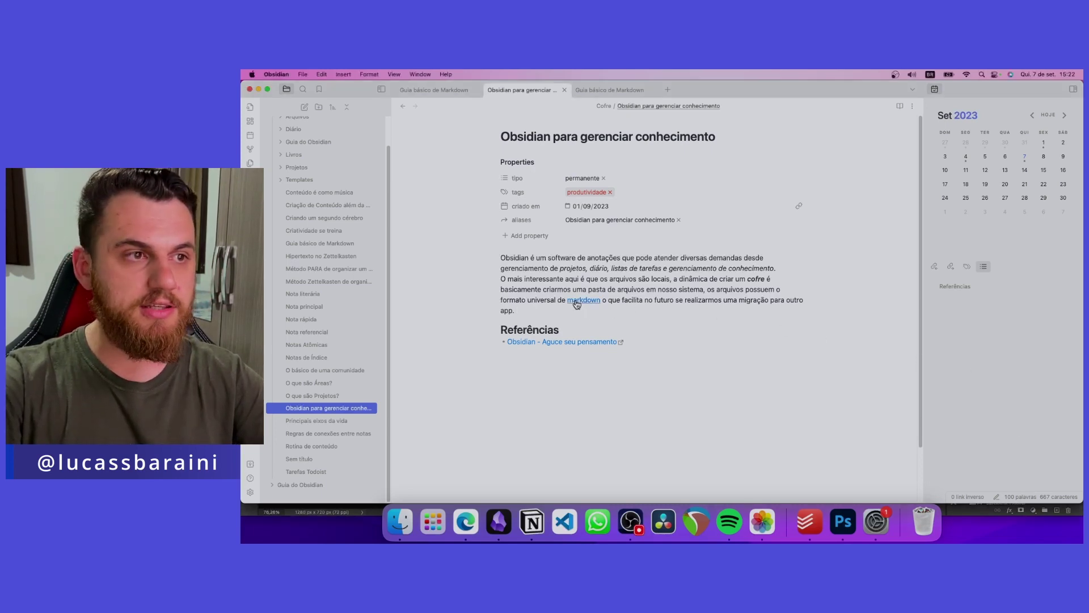
click(577, 304)
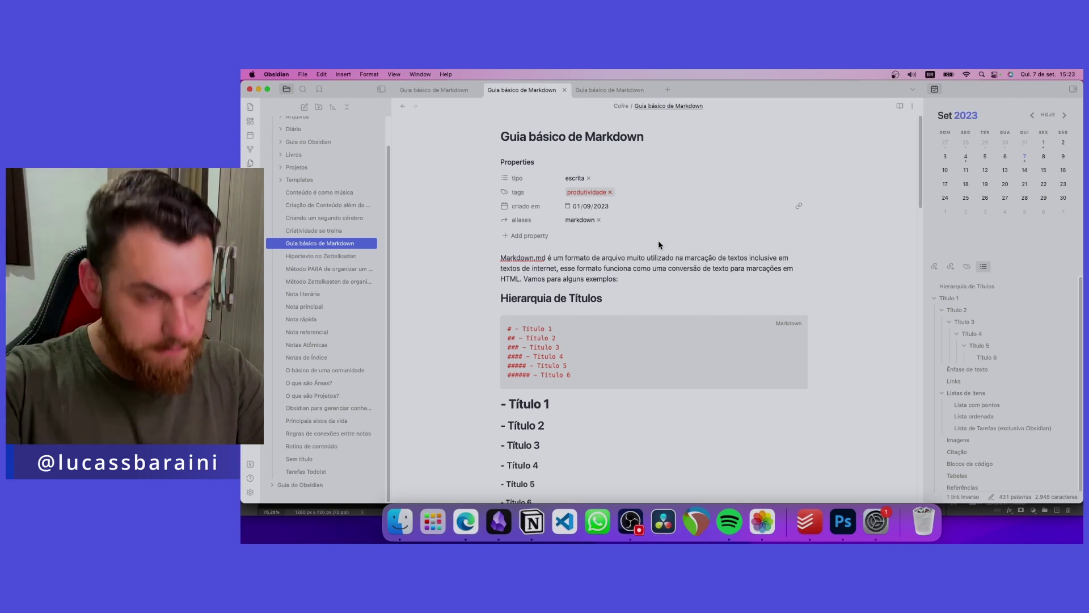
drag(534, 257, 545, 257)
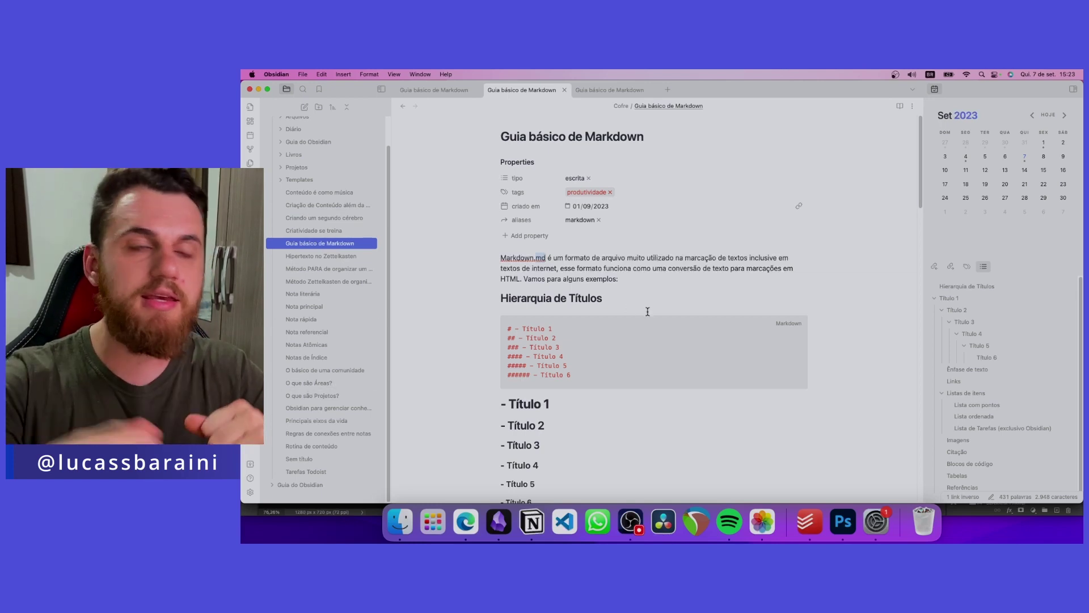
double_click(514, 259)
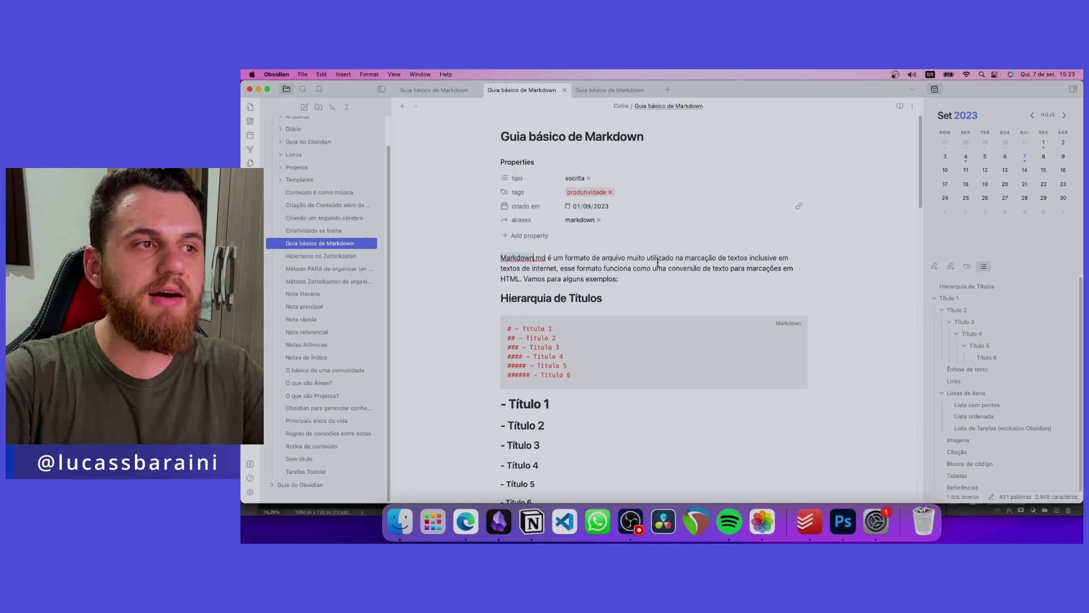
click(656, 259)
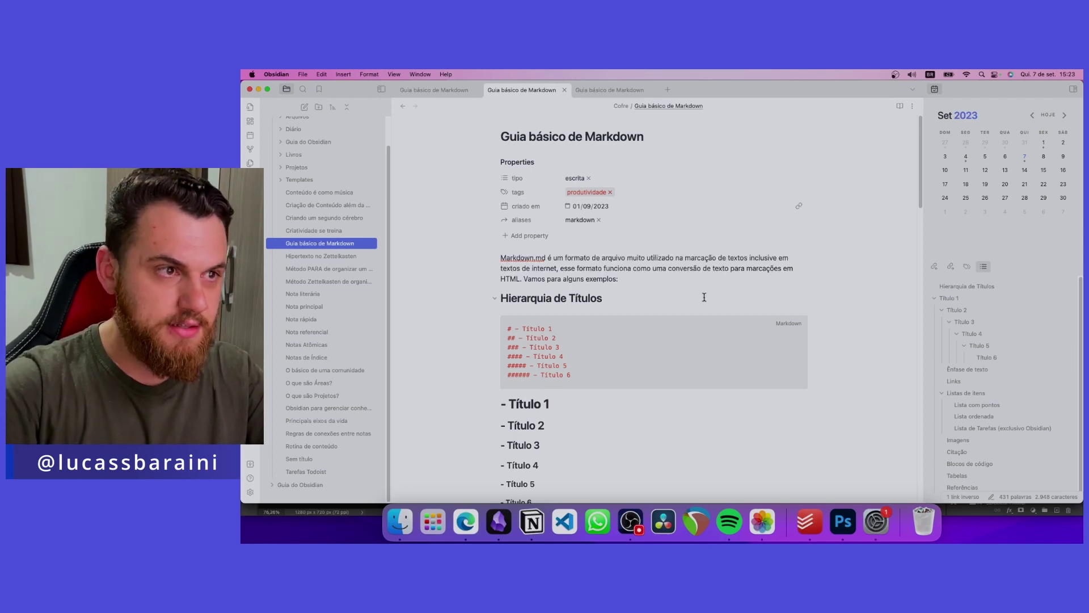
Step: Reveal the source of the "Hierarquia de Títulos" heading and examine its ## marks
scroll(717, 297, down, 1)
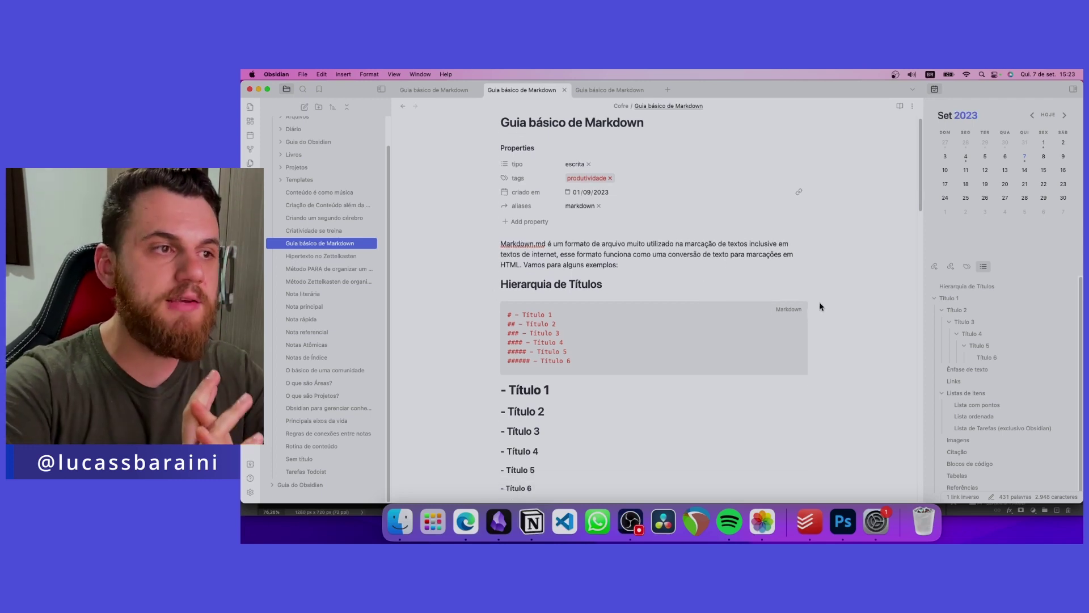
drag(500, 284, 604, 294)
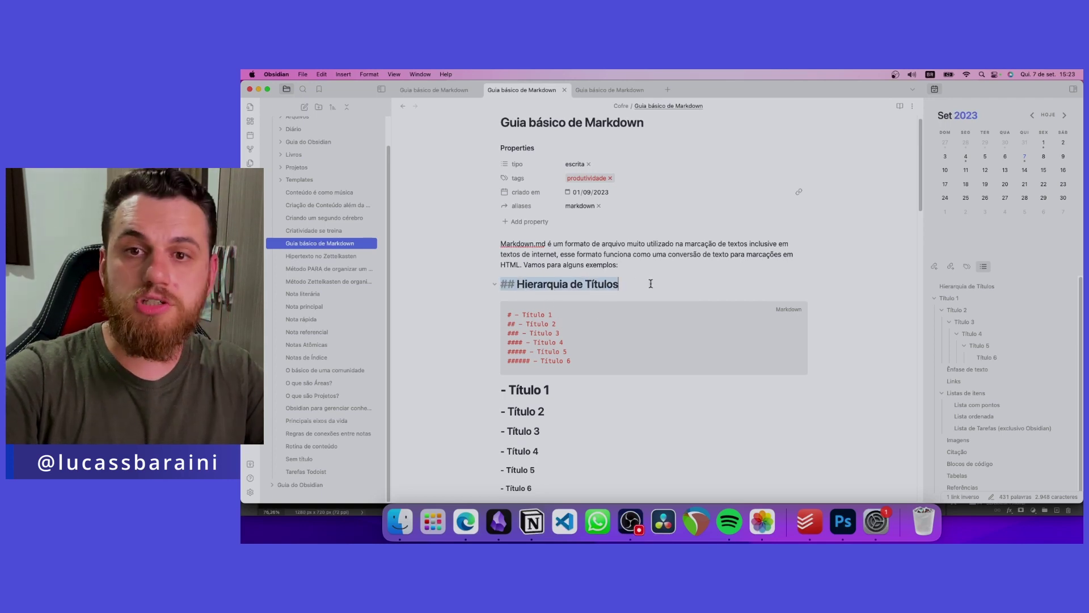
click(507, 283)
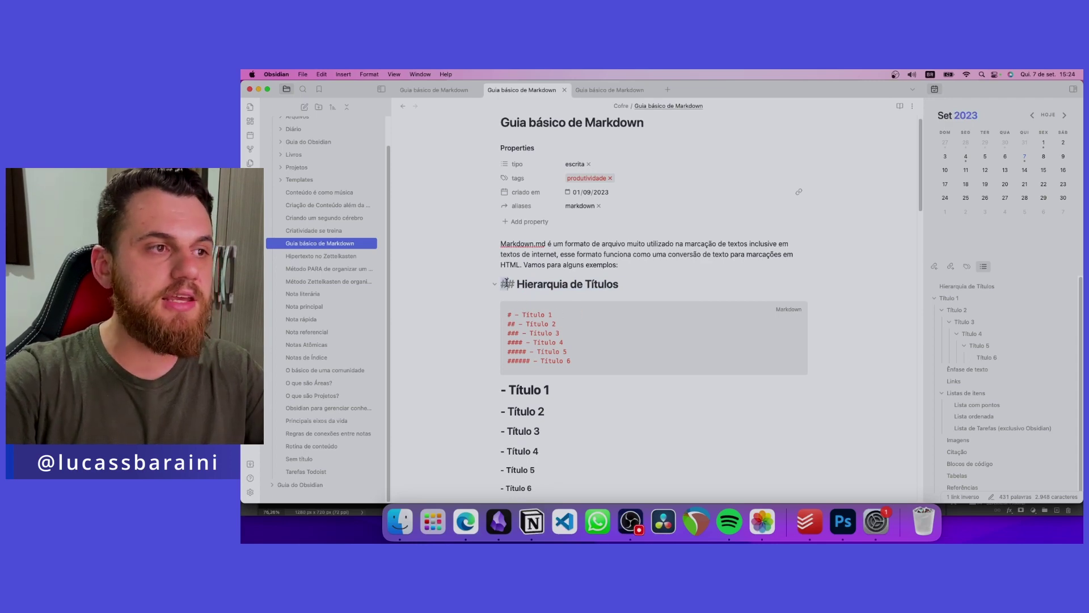
click(630, 282)
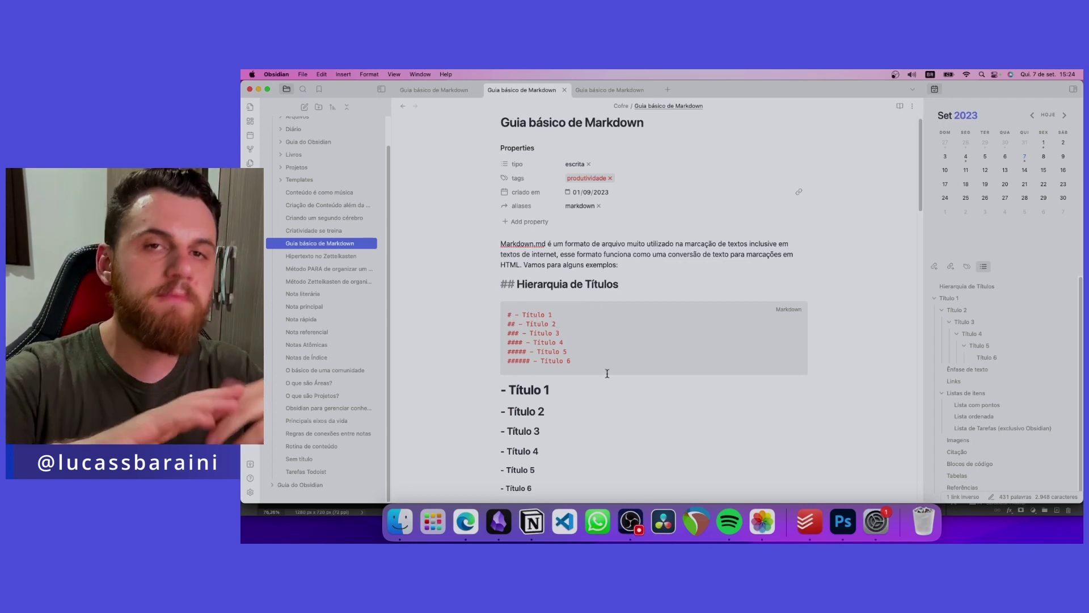
Step: Highlight the heading syntax in the code block and the six example headings, Título 1 to Título 6, to compare them
scroll(612, 380, down, 1)
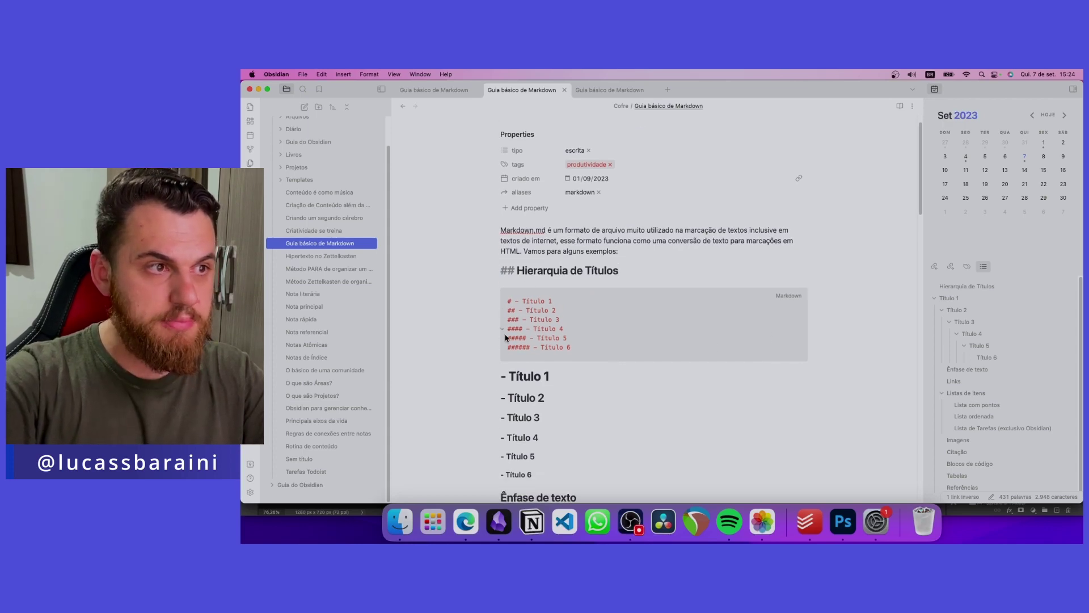
drag(571, 347, 507, 299)
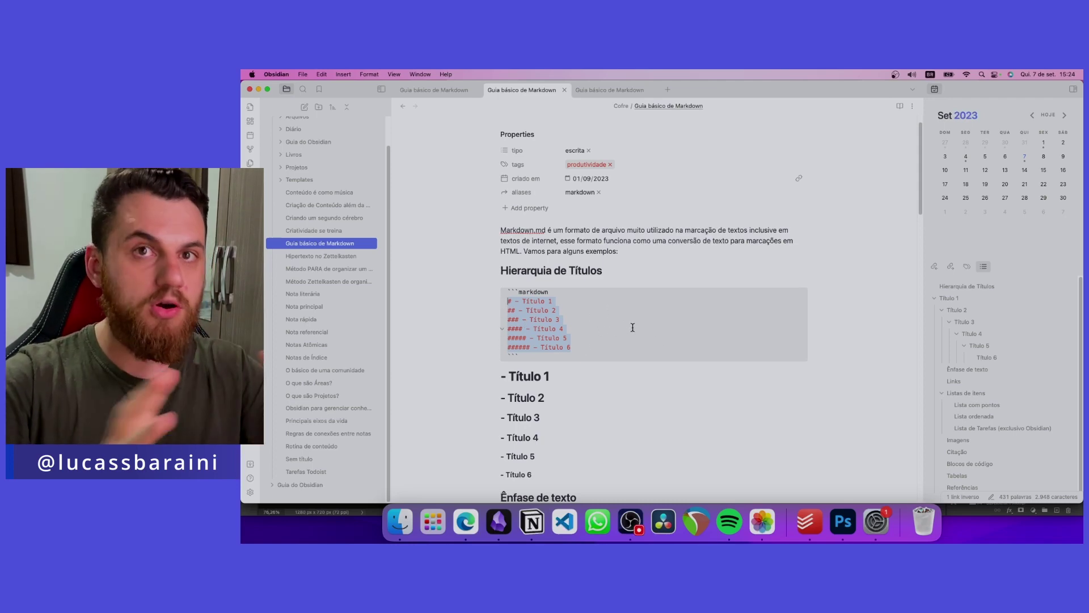
scroll(632, 327, down, 4)
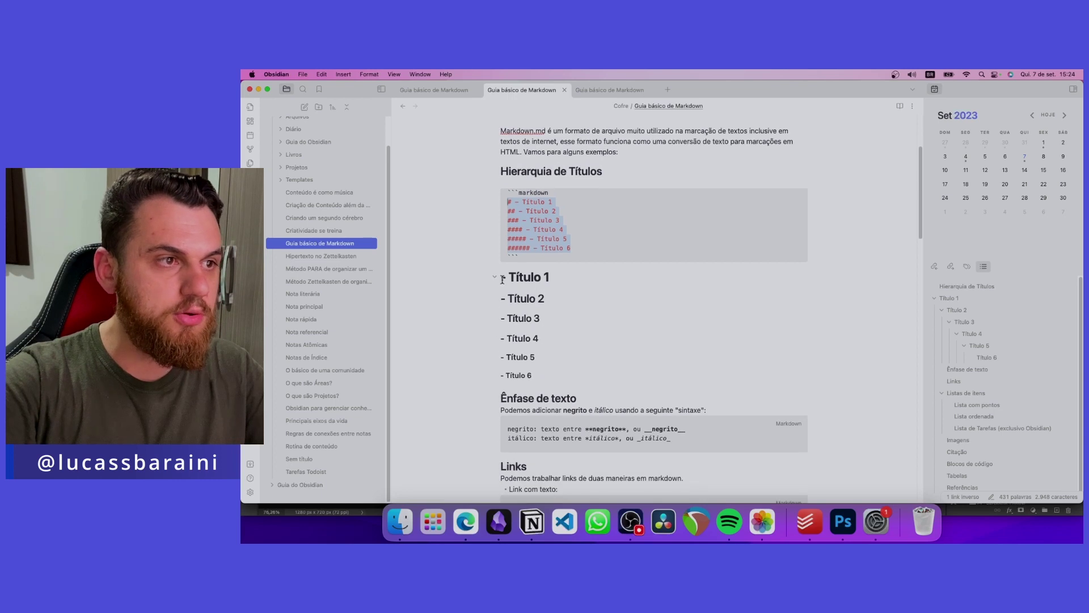
drag(503, 279, 562, 375)
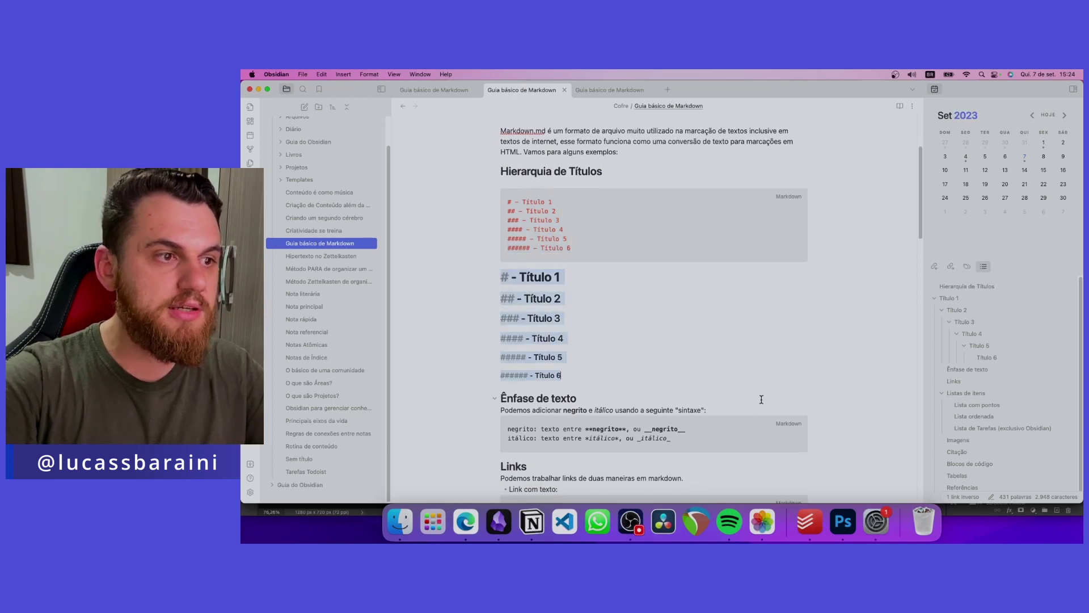
click(710, 353)
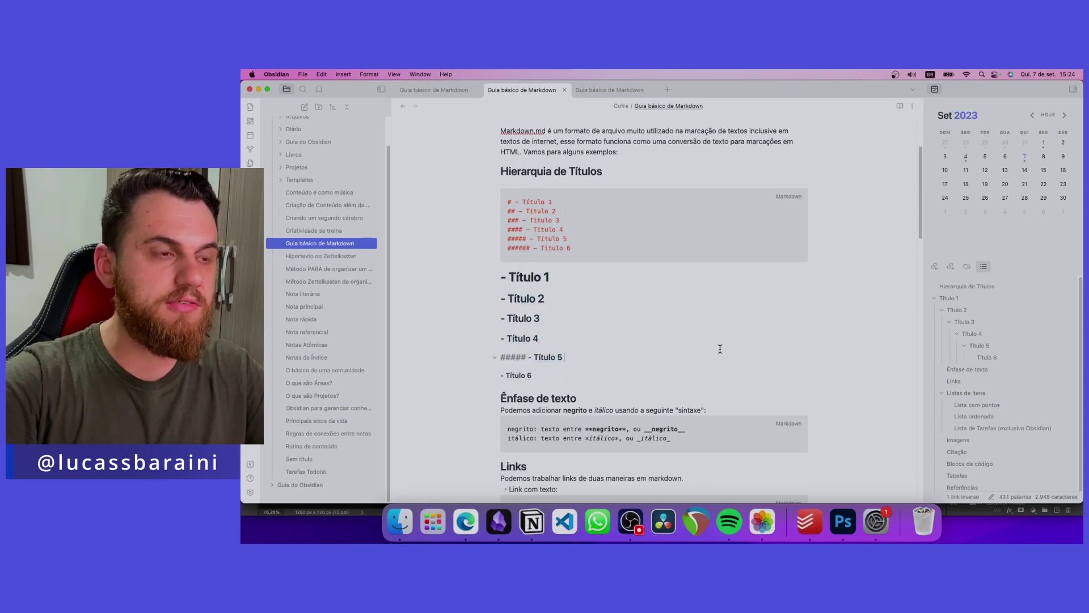
click(757, 275)
Step: Show the note in reading view and highlight the rendered headings Título 1 to Título 6
click(900, 106)
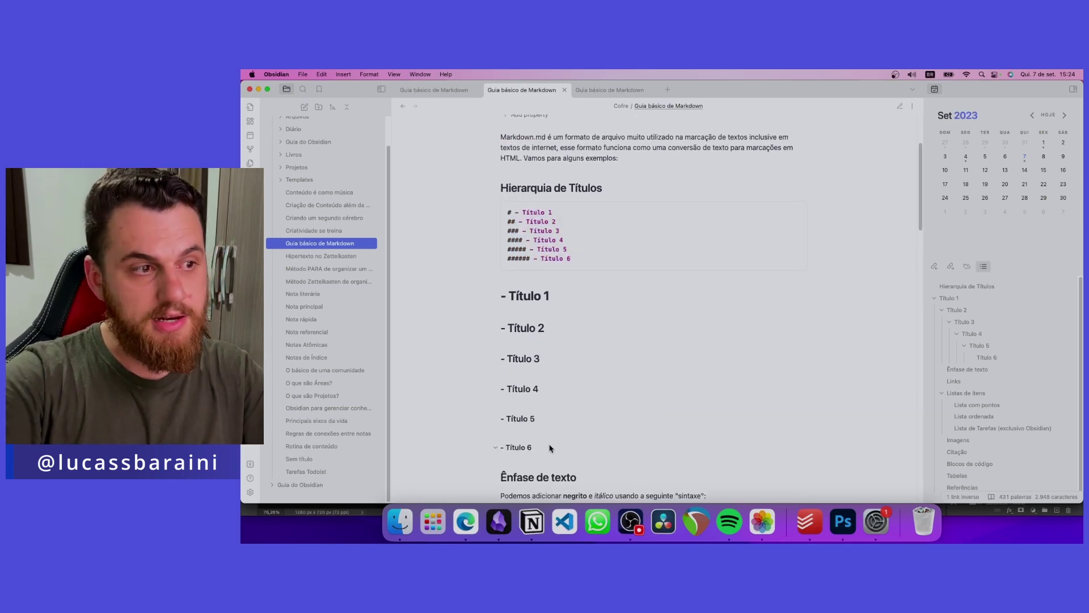
drag(550, 448, 499, 301)
click(742, 371)
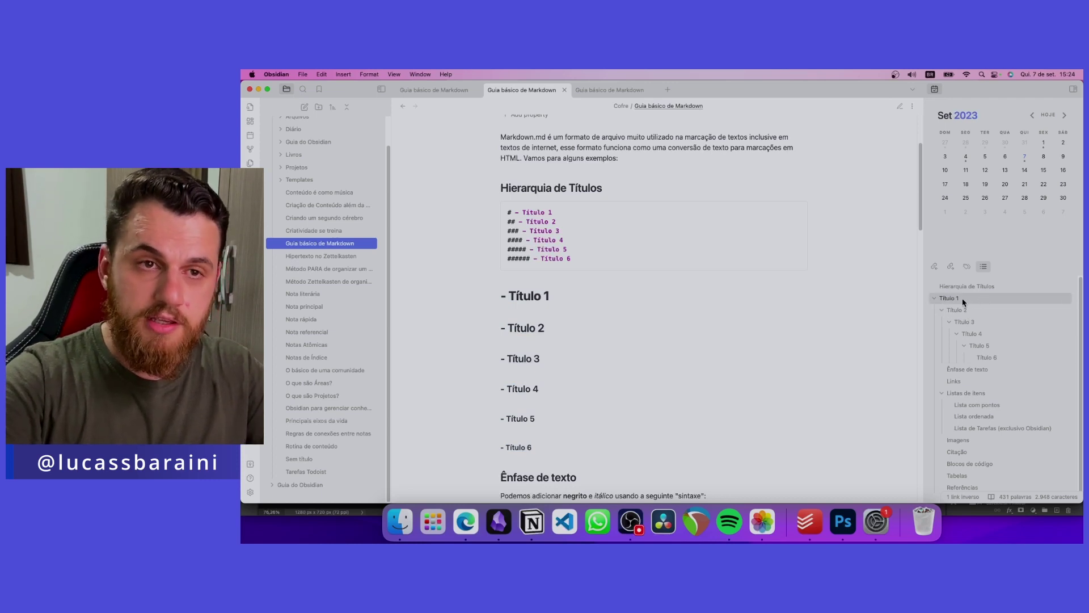
Step: Collapse the Título 1 branch in the note's outline and expand it again
scroll(958, 317, down, 1)
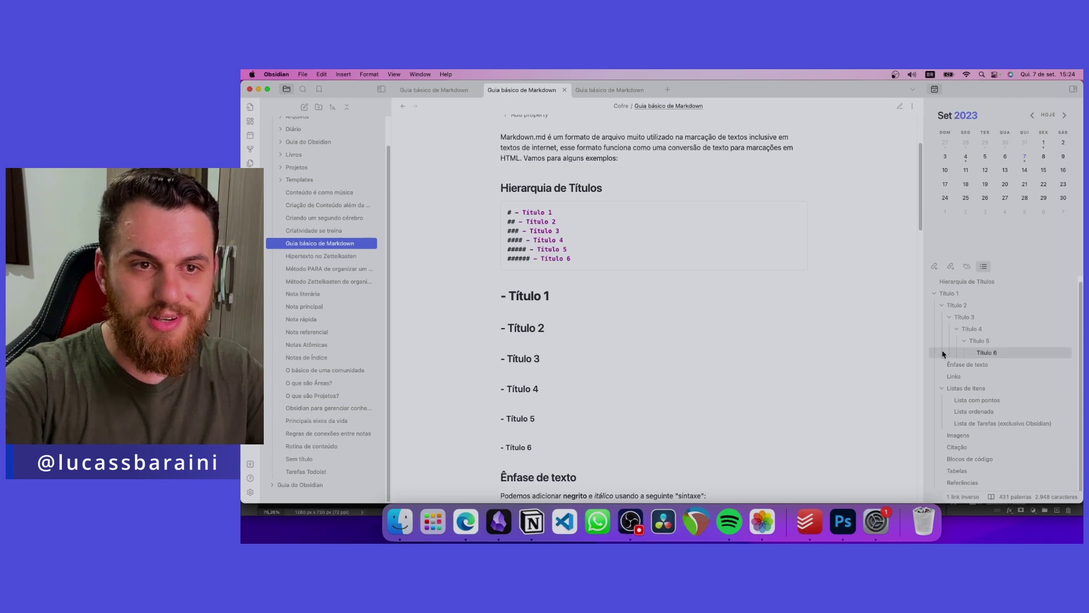
click(935, 294)
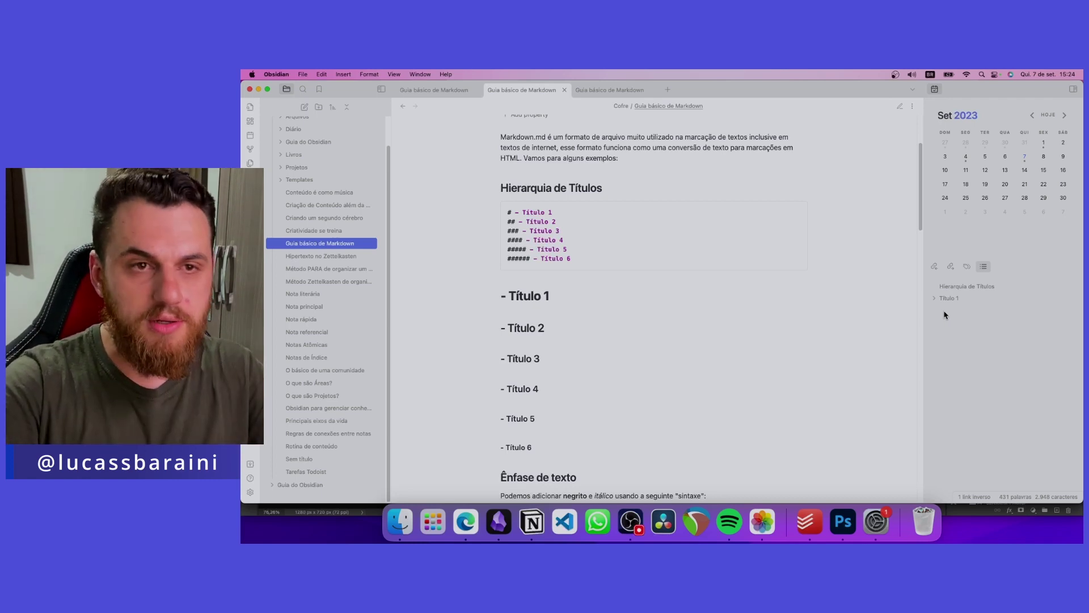
click(935, 299)
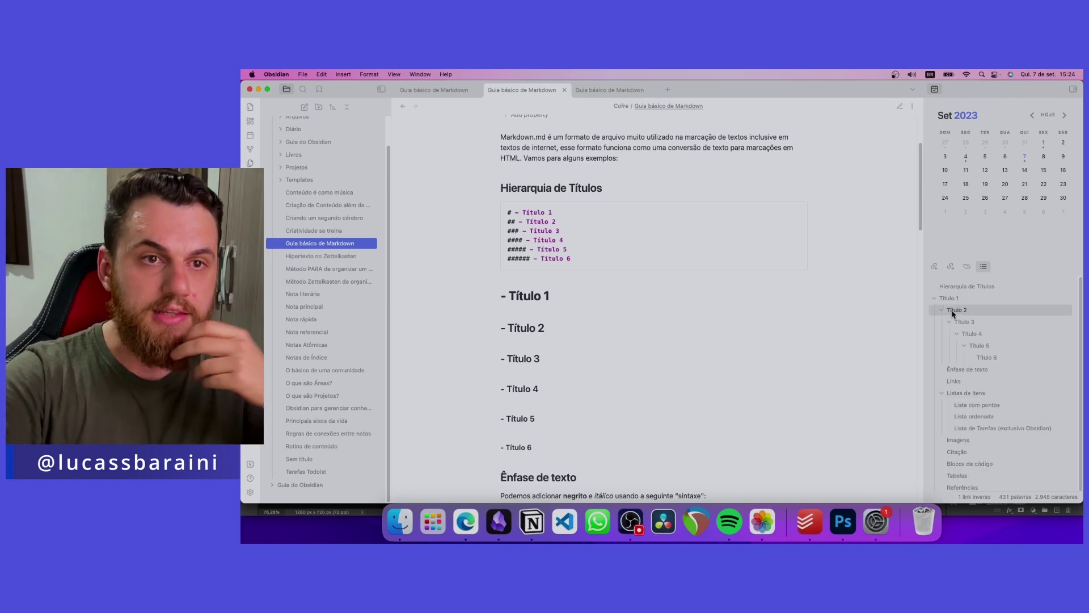
Step: Try out the Título 2 branch in the outline, jump to that heading in the note, and leave the branch collapsed
click(942, 311)
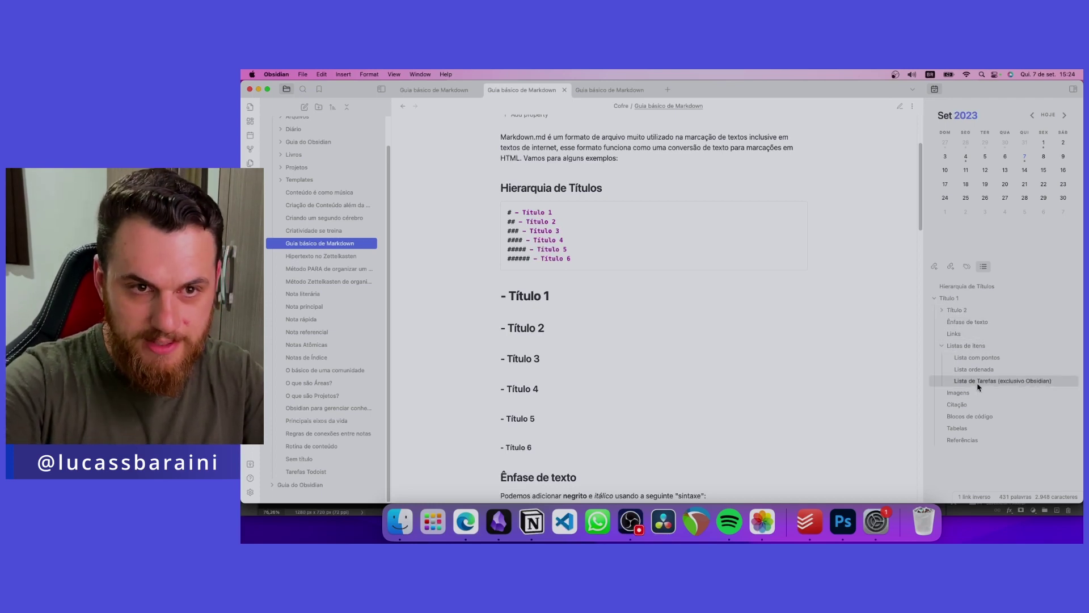
click(949, 311)
click(942, 310)
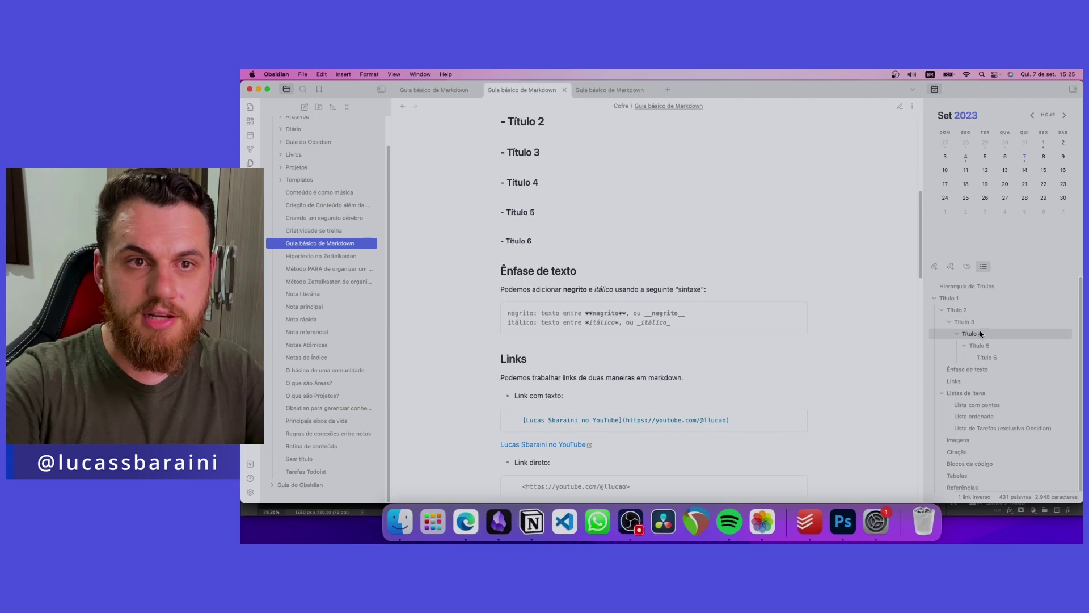
click(951, 321)
click(941, 310)
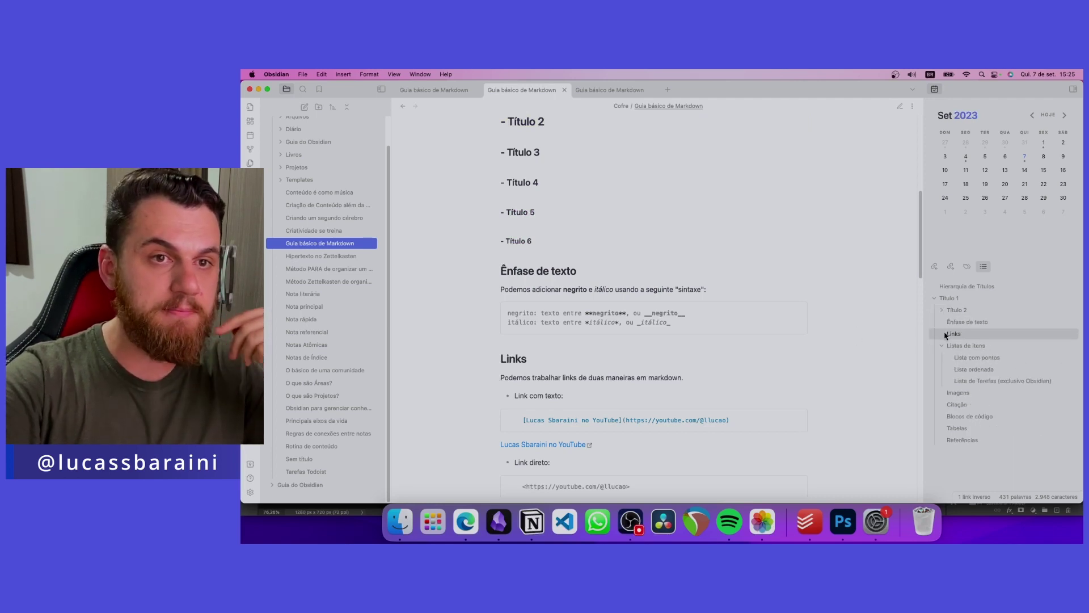
Step: Return the note to editing view and highlight the ## marks before the "Hierarquia de Títulos" heading
scroll(716, 280, up, 1)
scroll(716, 280, up, 6)
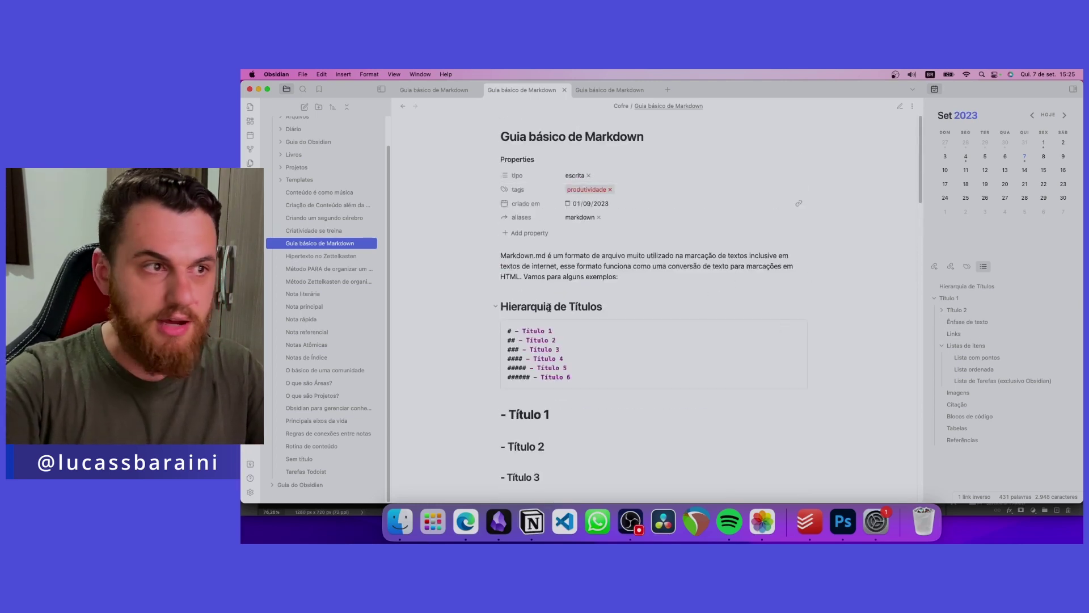
drag(501, 306, 614, 310)
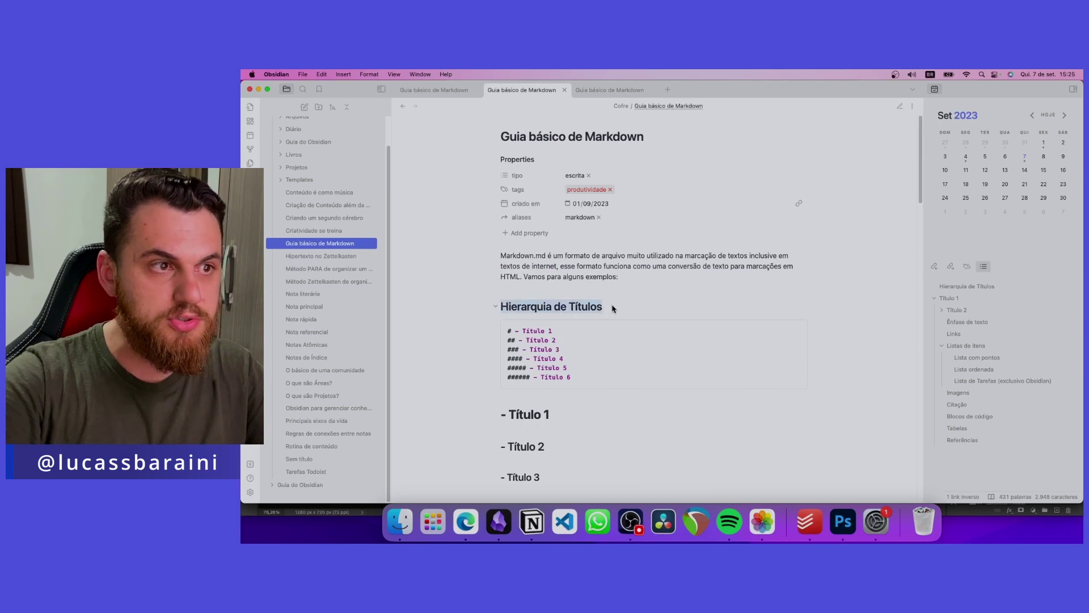
click(502, 311)
click(900, 106)
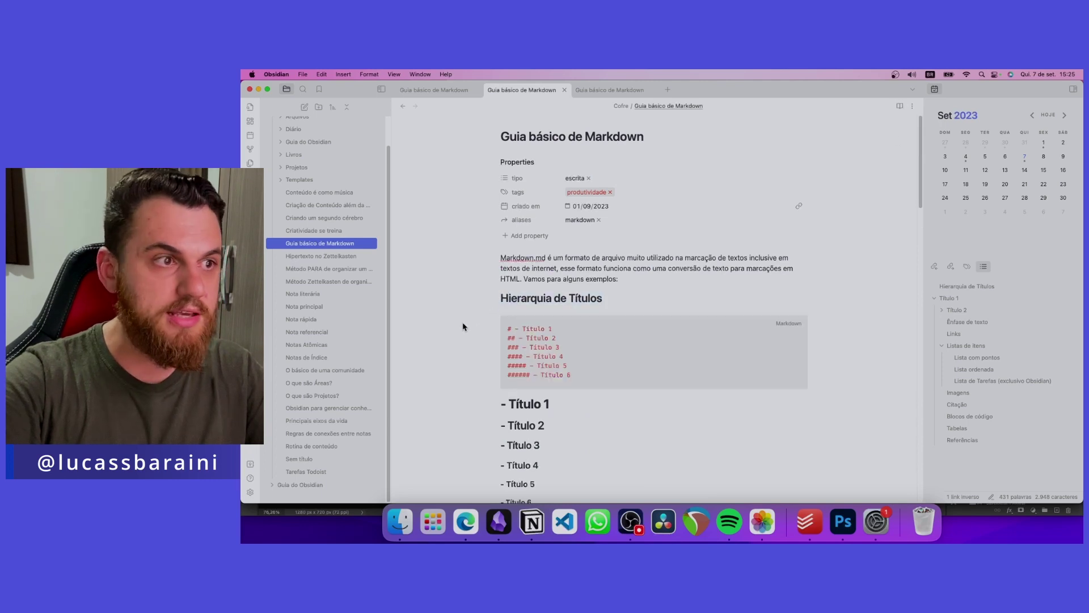
click(503, 298)
drag(502, 298, 515, 297)
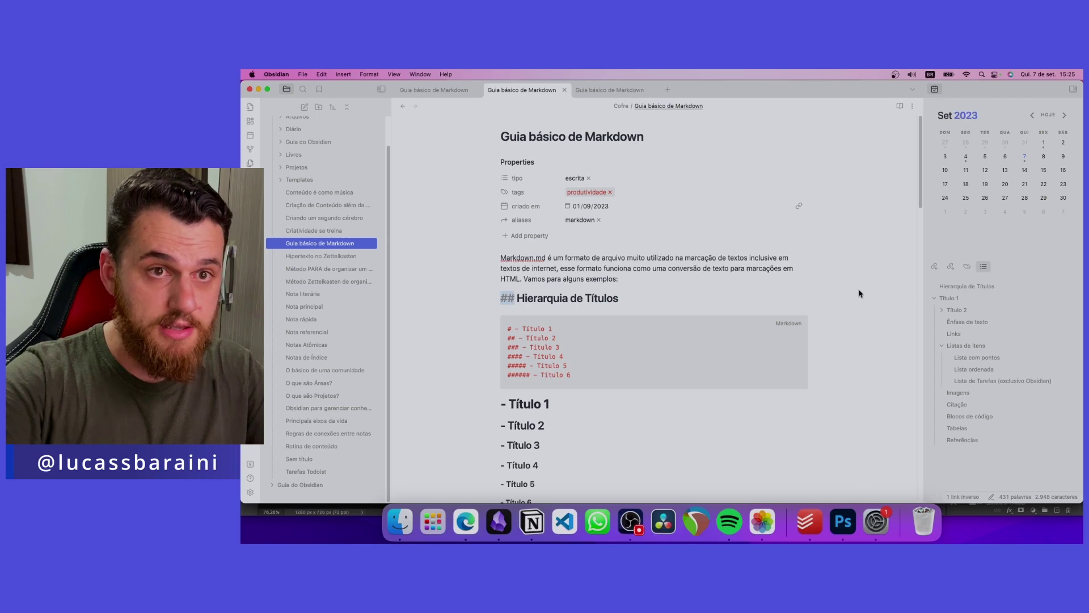
Step: Jump to the Título 1 heading from the outline, and collapse and re-expand its branch
click(942, 299)
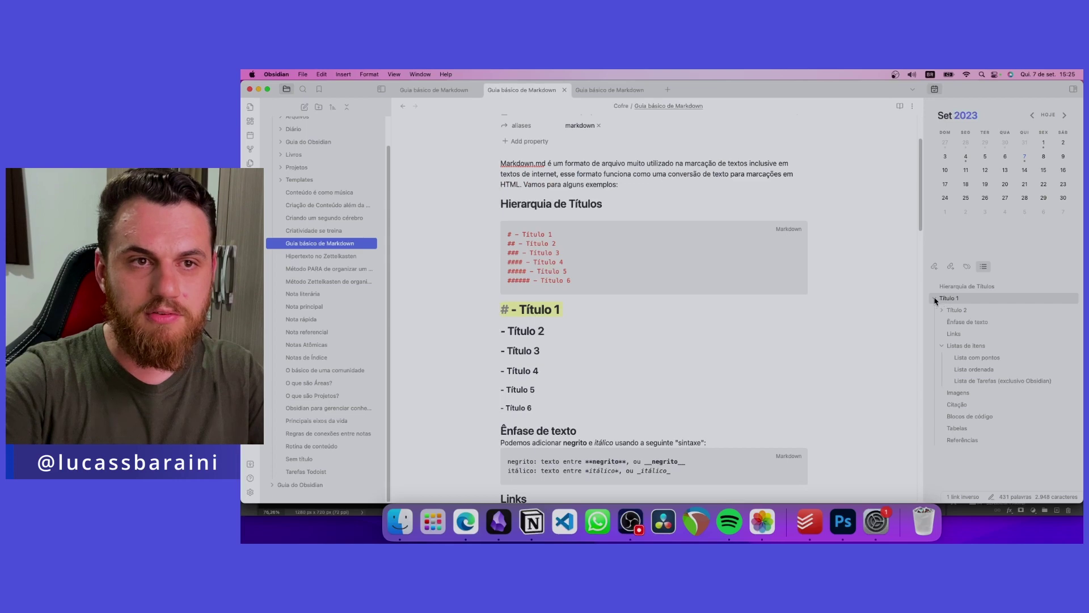
click(935, 298)
scroll(710, 329, up, 1)
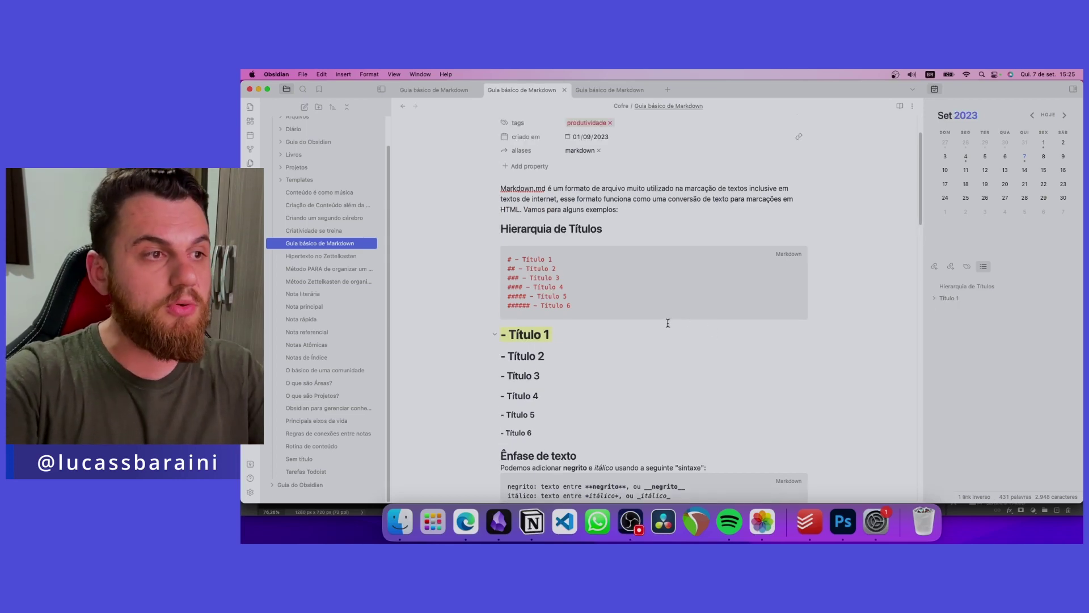
scroll(556, 343, down, 1)
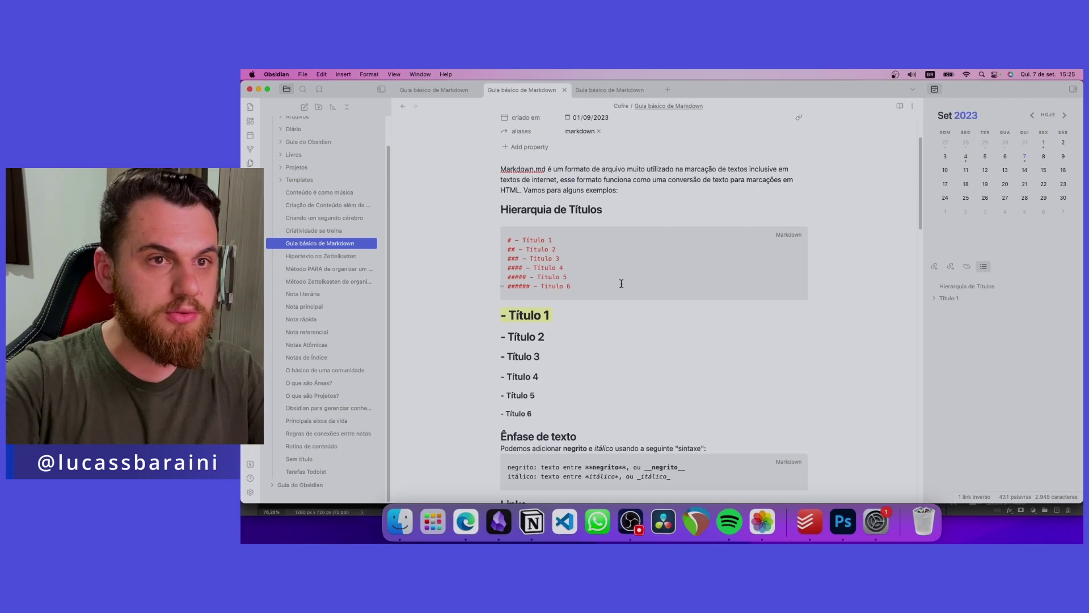
click(934, 299)
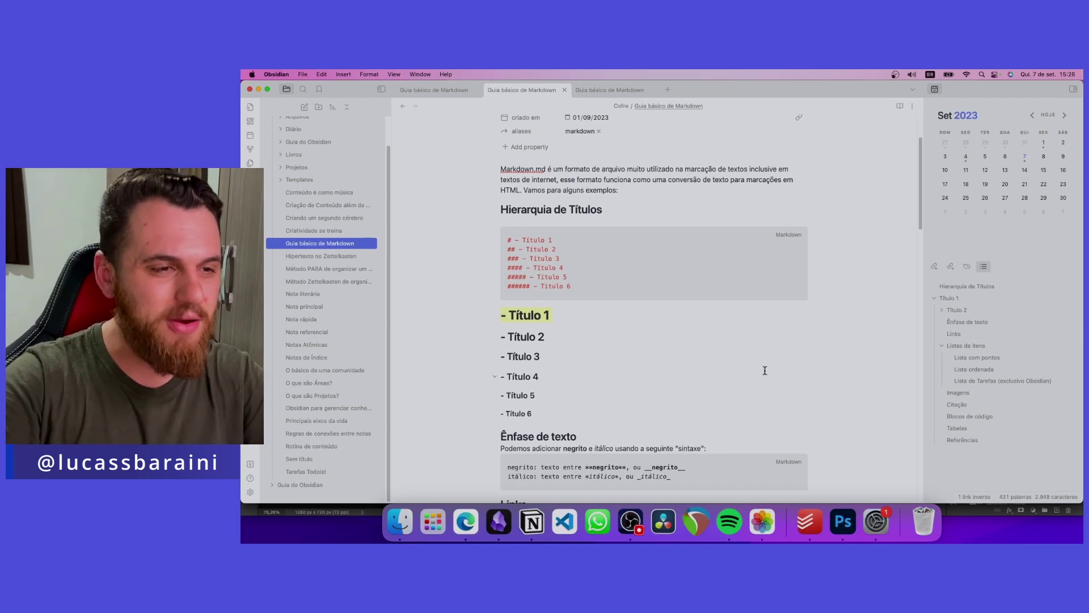
Step: Show the "Ênfase de texto" section in reading view and highlight the opening asterisks of the "negrito" example
scroll(765, 370, down, 5)
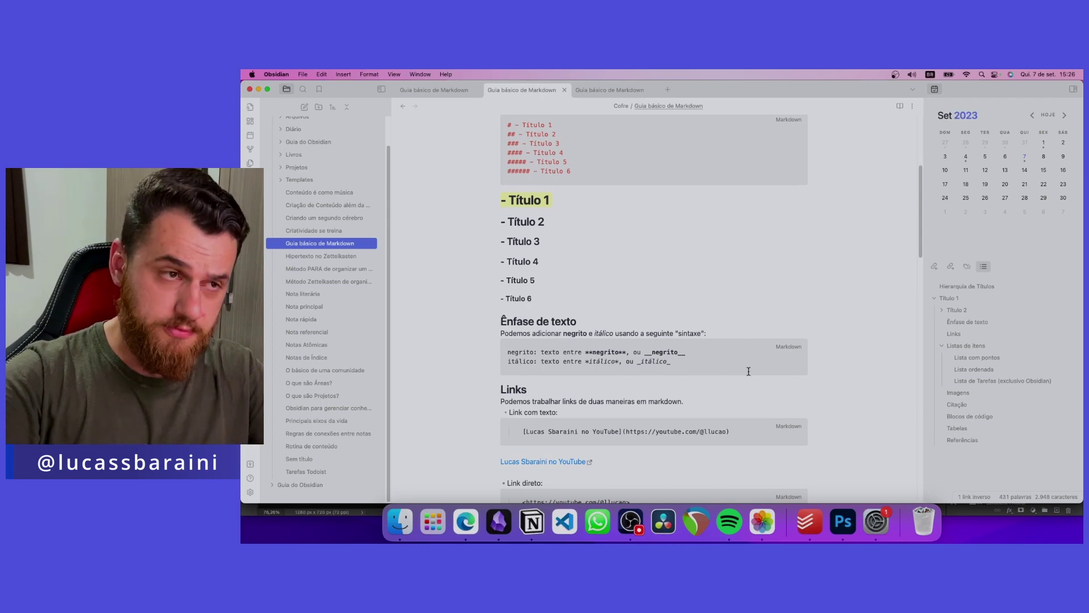
scroll(714, 369, down, 3)
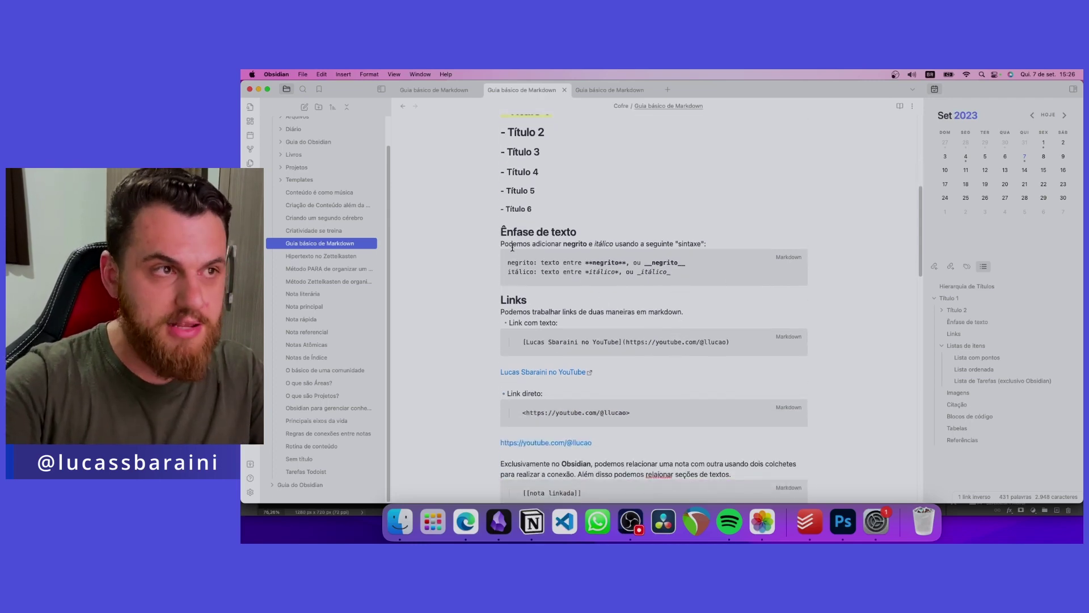
drag(501, 244, 704, 247)
click(754, 239)
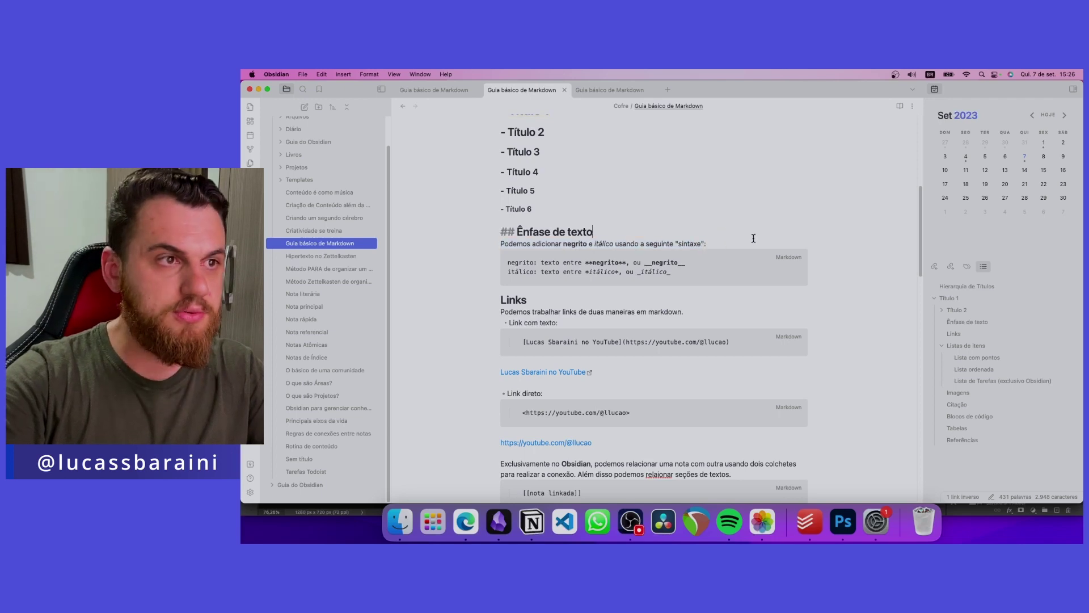
click(900, 105)
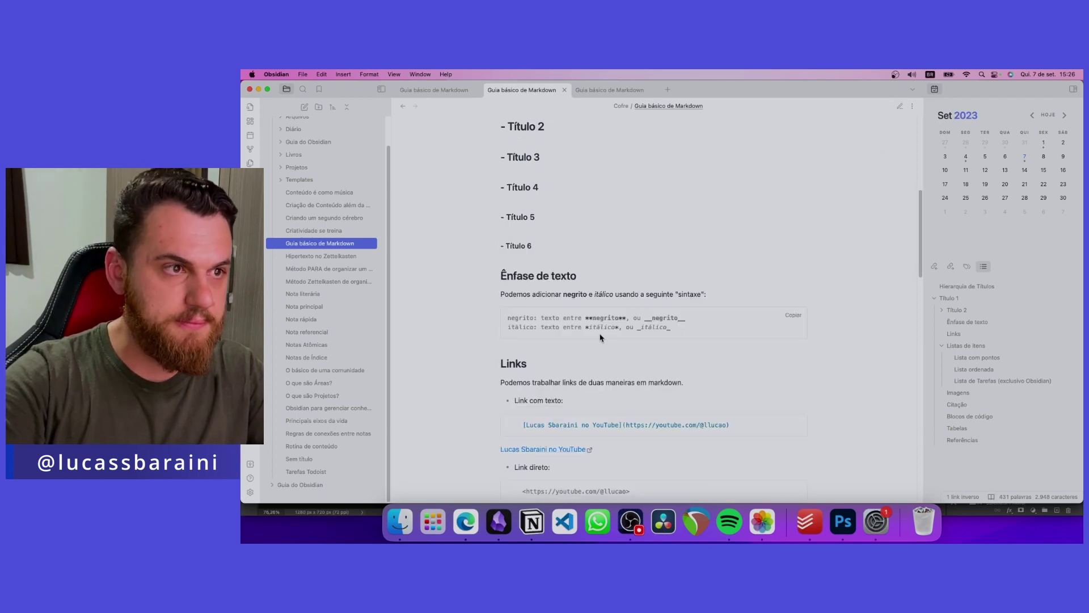
drag(588, 320, 593, 321)
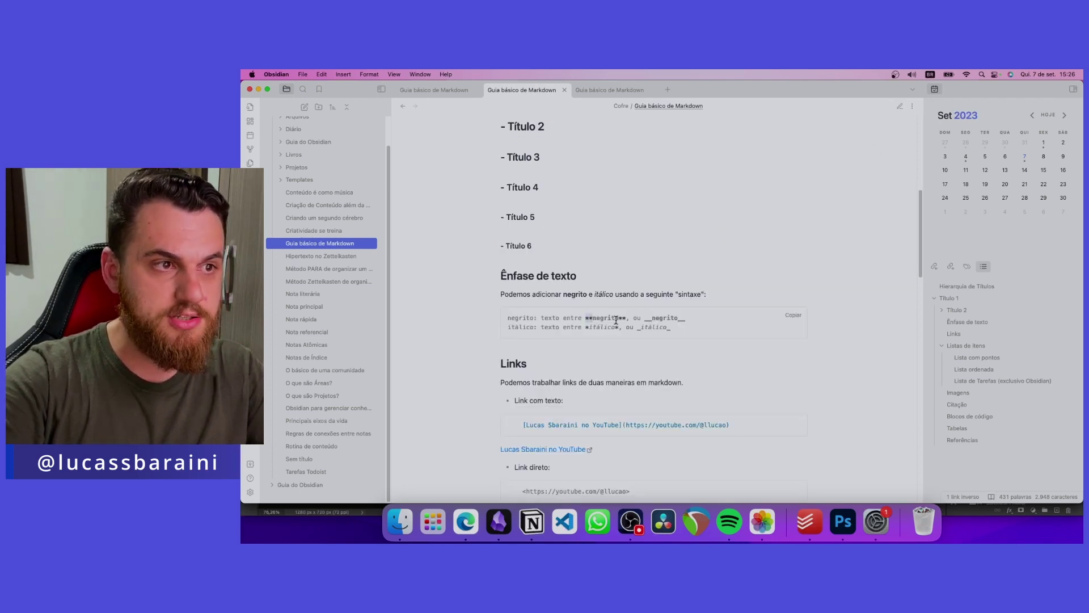
Step: Highlight the asterisk and underscore examples of "negrito" and the asterisk example of "itálico" in the "Ênfase de texto" code block
double_click(616, 319)
double_click(647, 319)
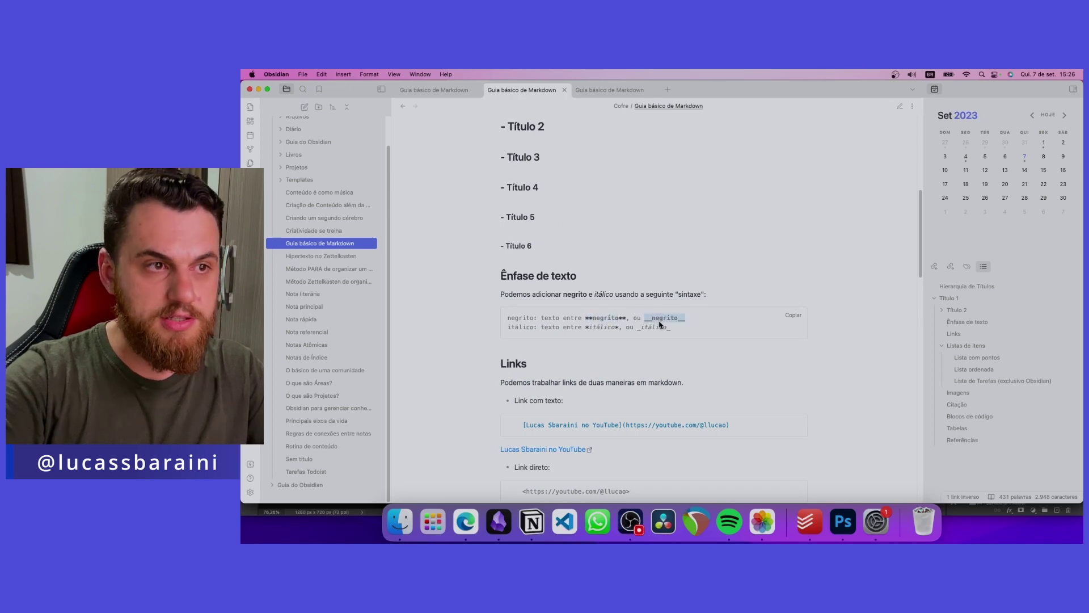
click(589, 328)
drag(588, 328, 615, 329)
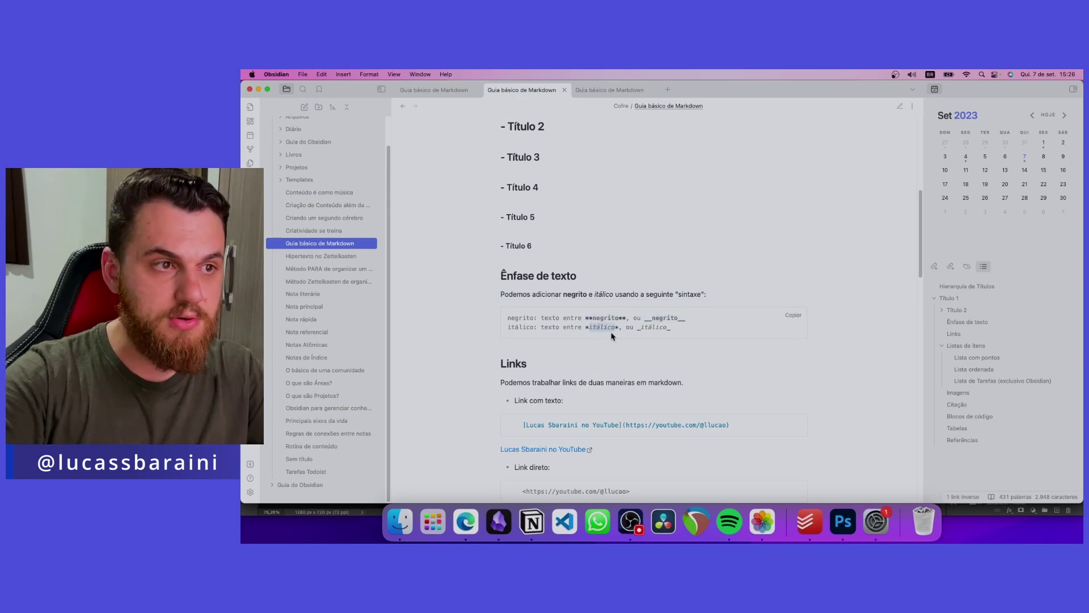
click(648, 318)
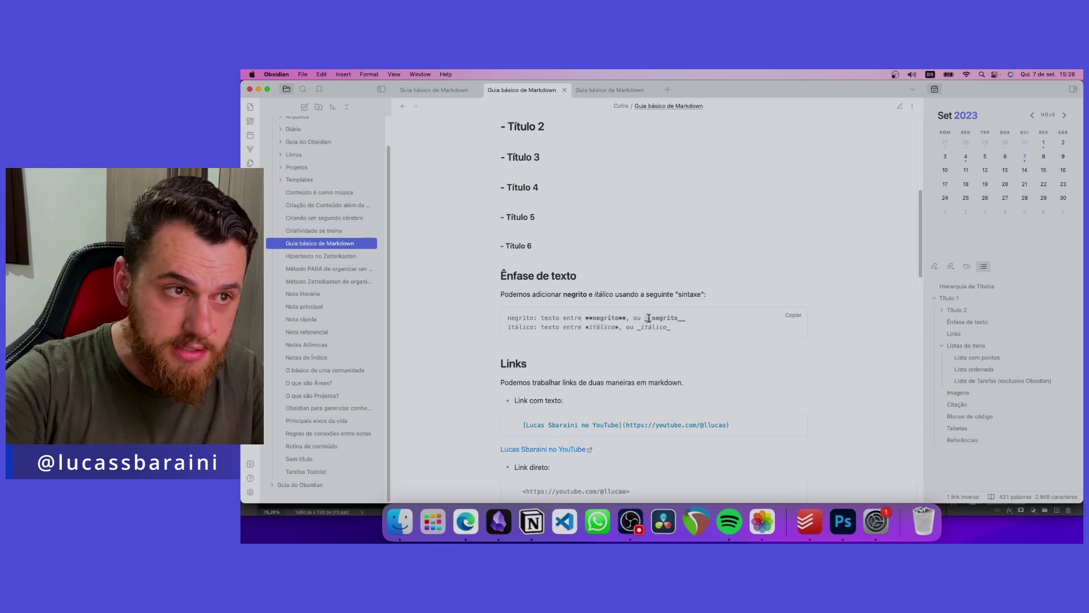
drag(679, 318, 685, 319)
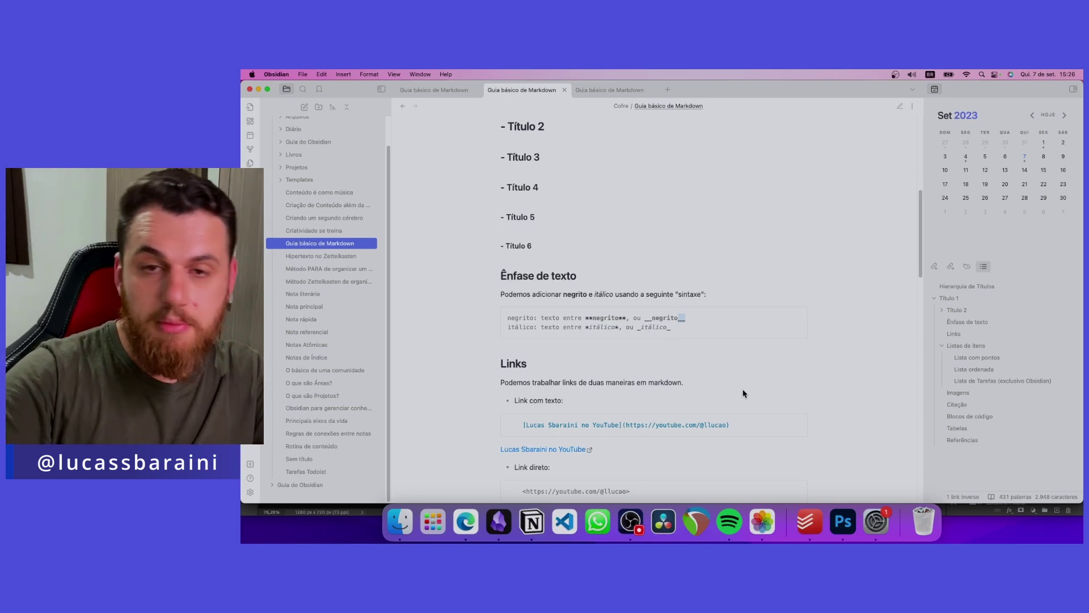
Step: Show the "Links" section and highlight the bracketed display text in the "Link com texto" example
scroll(749, 395, down, 2)
scroll(752, 396, down, 2)
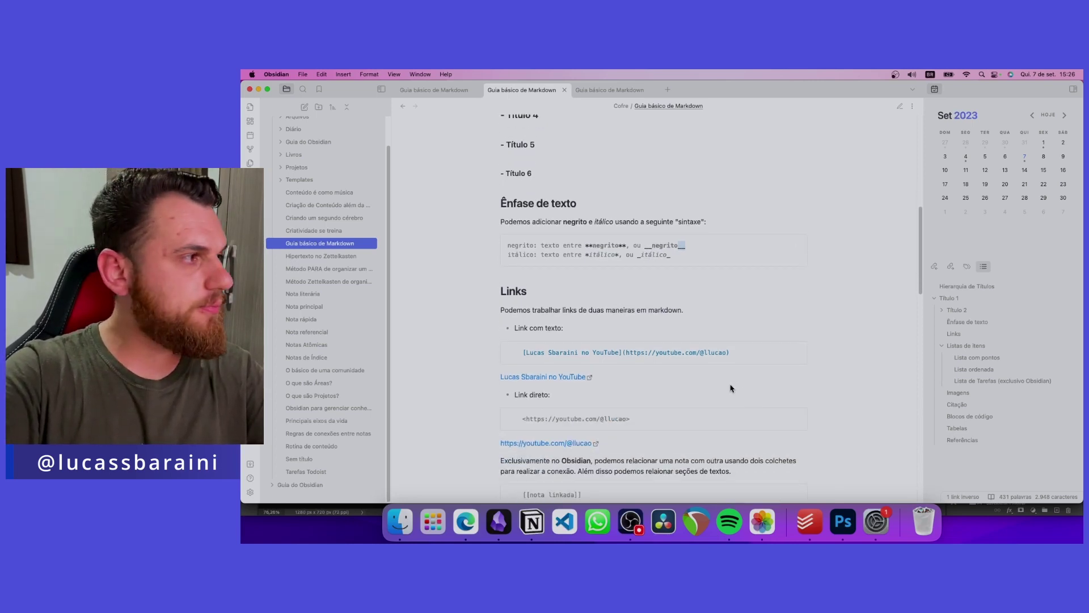
mouse_move(793, 367)
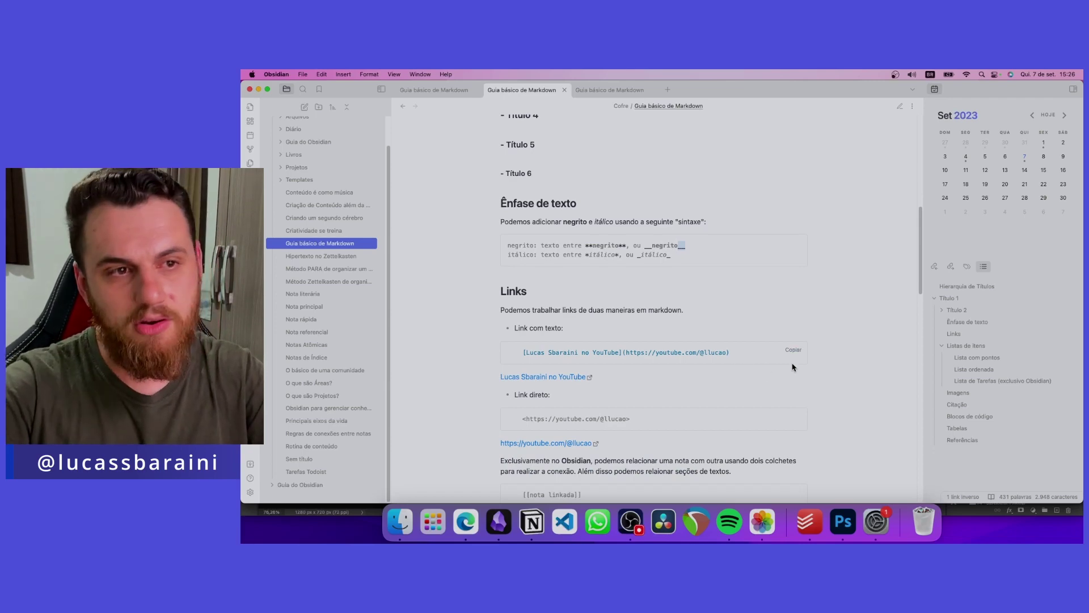
drag(527, 352, 621, 353)
click(528, 353)
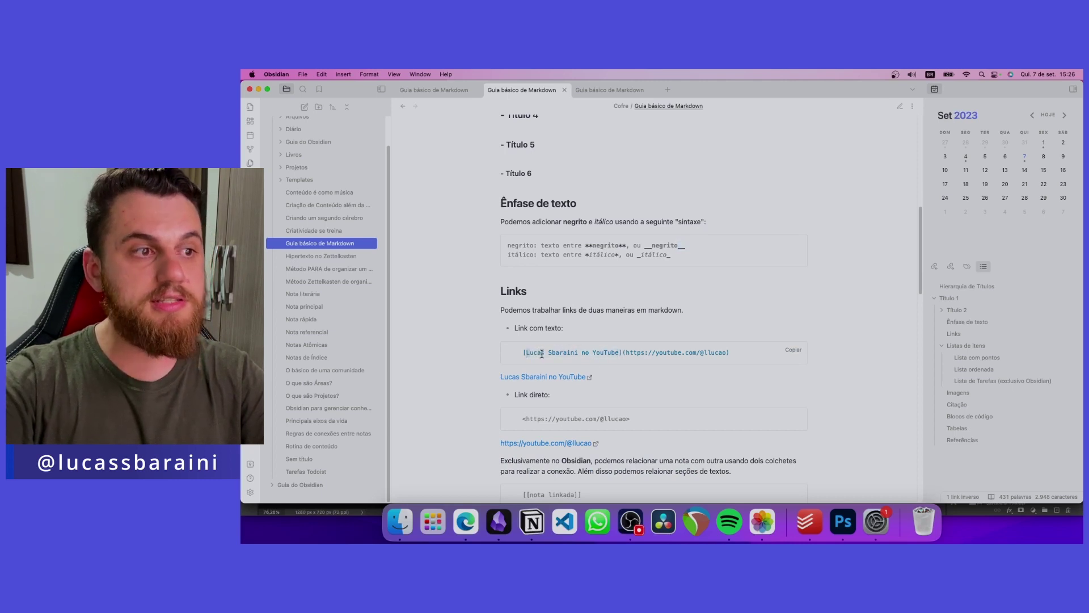
drag(533, 353, 591, 354)
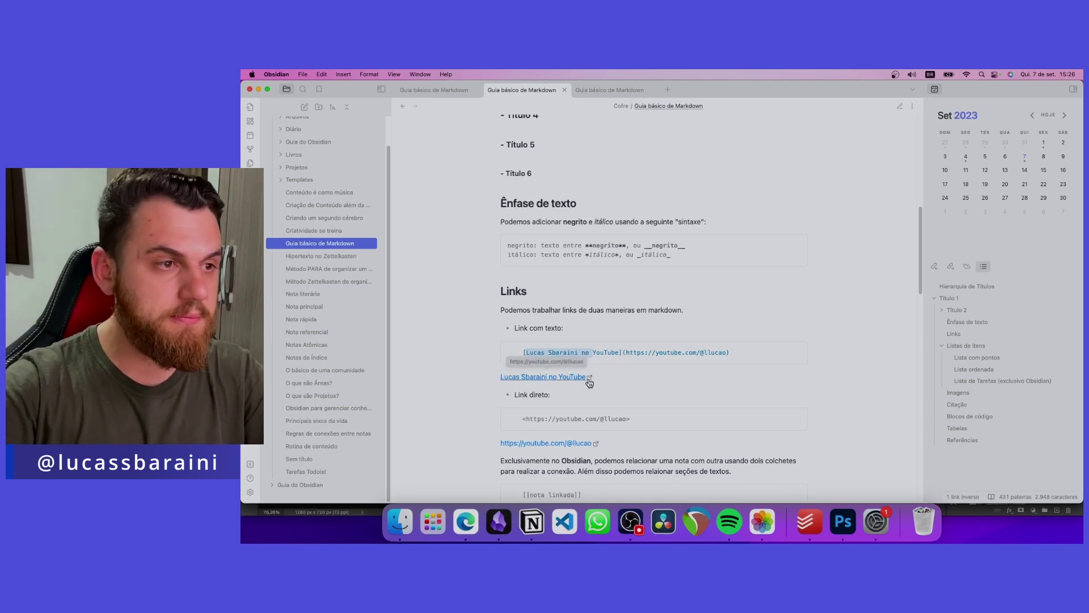
Step: Highlight the angle-bracket URL in the "Link direto" example and show the [[nota linkada]] example below it
scroll(598, 379, down, 1)
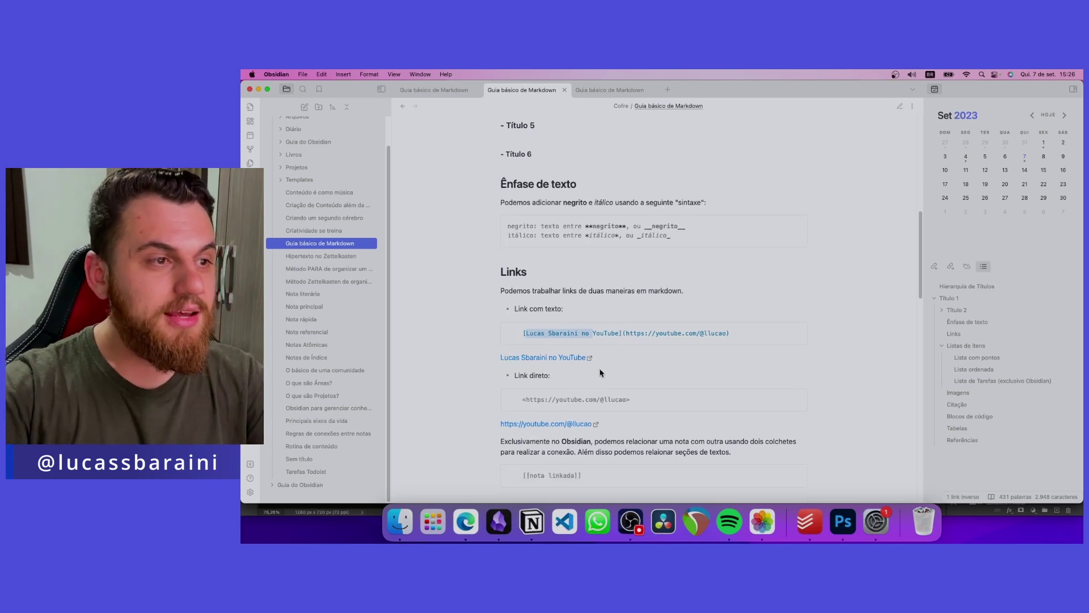
click(516, 379)
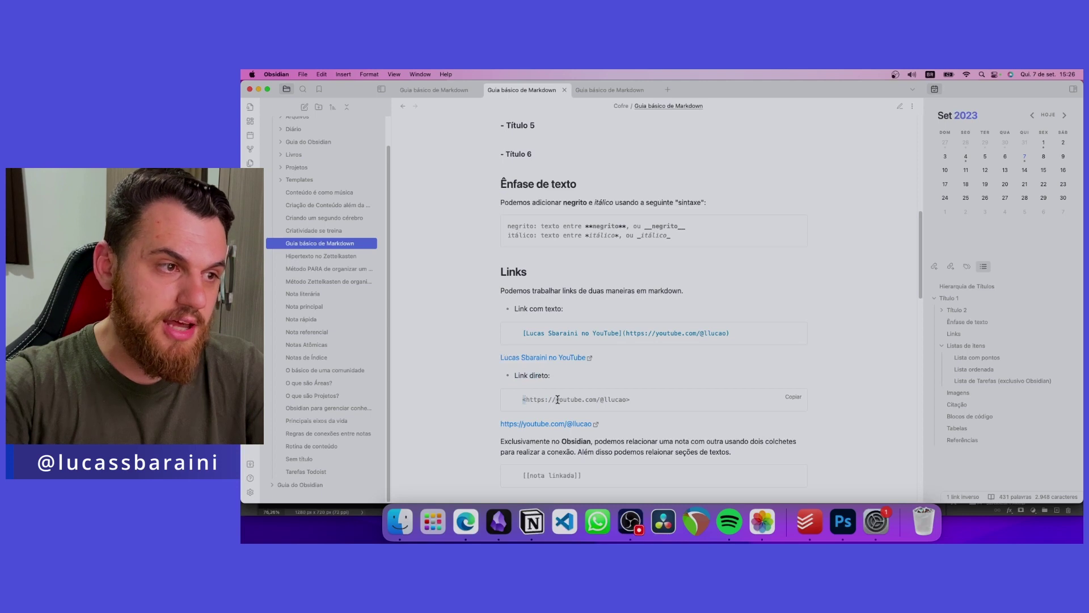
scroll(685, 362, down, 1)
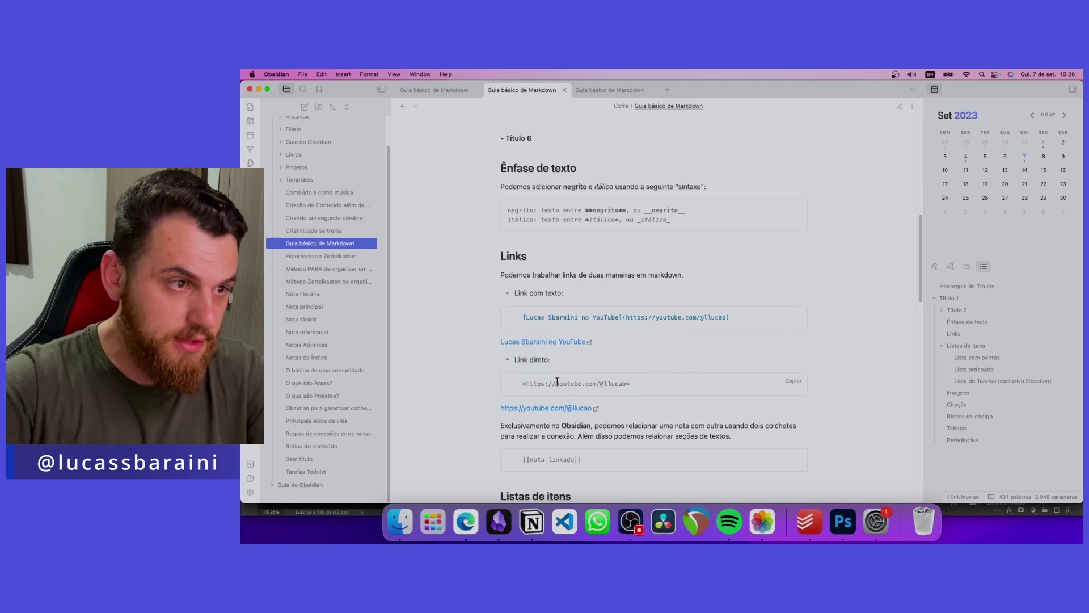
triple_click(557, 382)
click(680, 366)
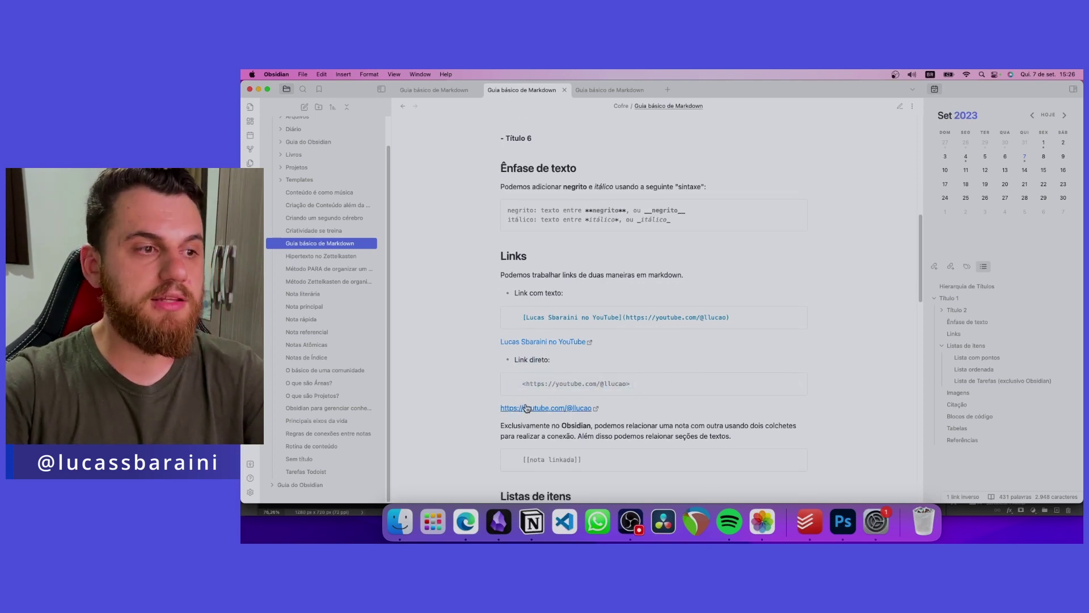
scroll(655, 426, down, 4)
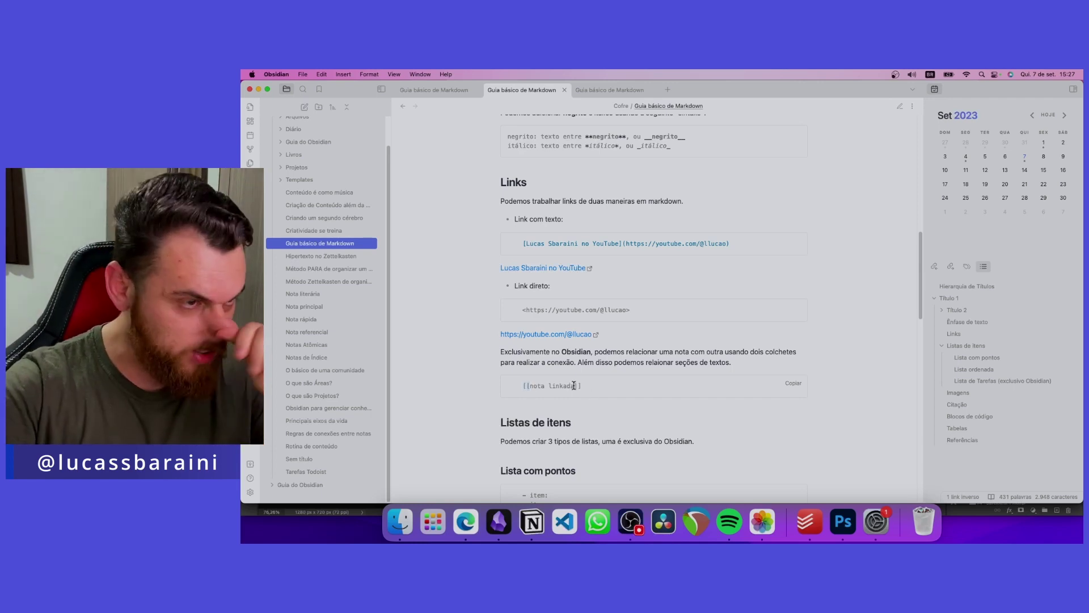
Step: Show the "Listas de itens" section and highlight the "- item" syntax in the "Lista com pontos" example
scroll(618, 386, down, 5)
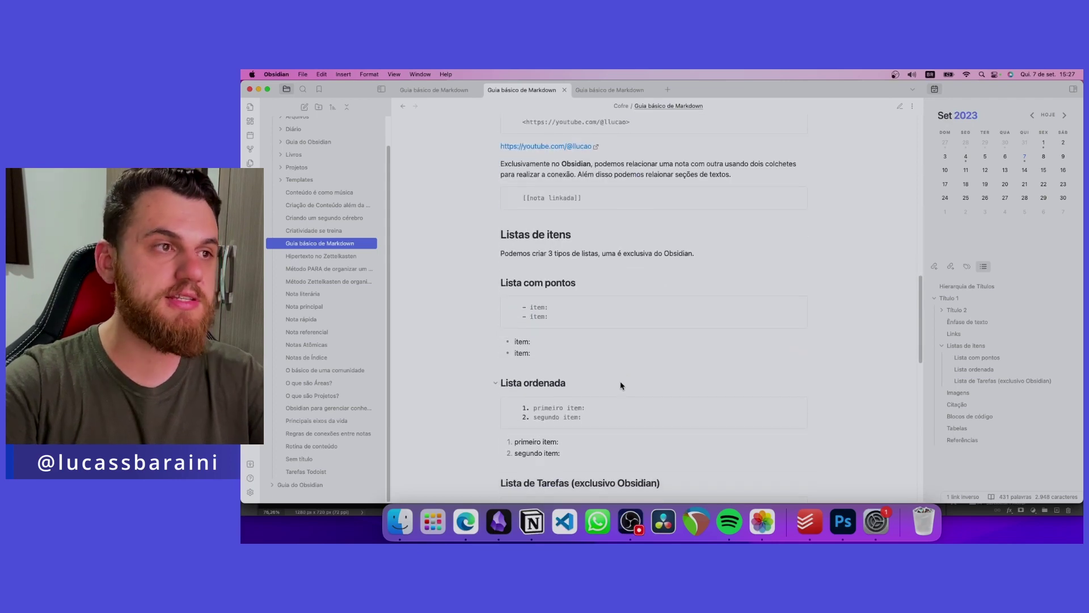
drag(501, 232, 603, 316)
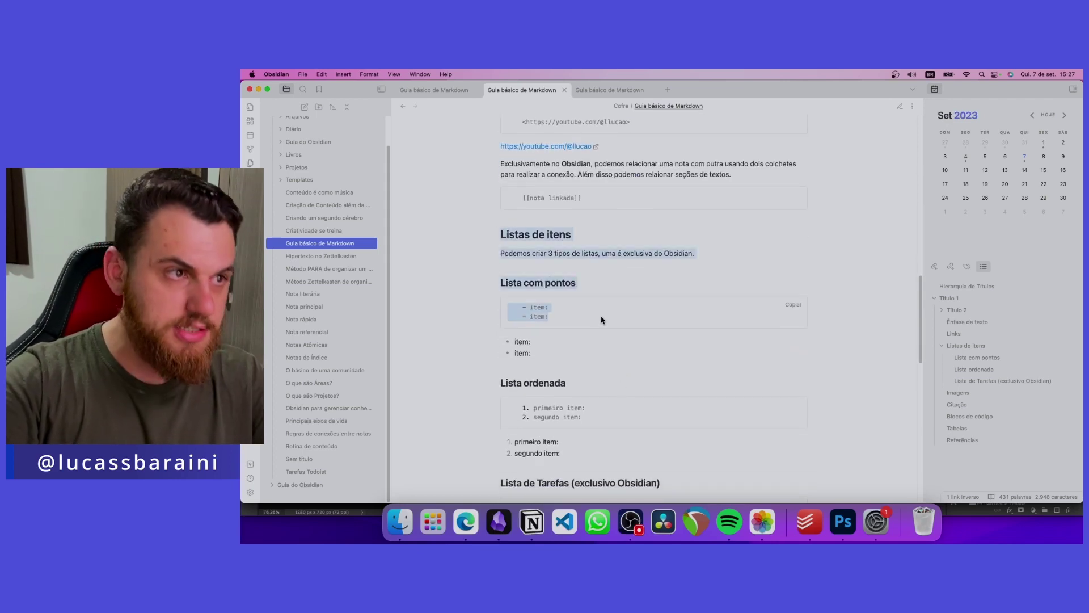
click(586, 282)
mouse_move(529, 283)
mouse_down()
mouse_move(553, 284)
mouse_move(540, 288)
mouse_up()
scroll(554, 284, down, 1)
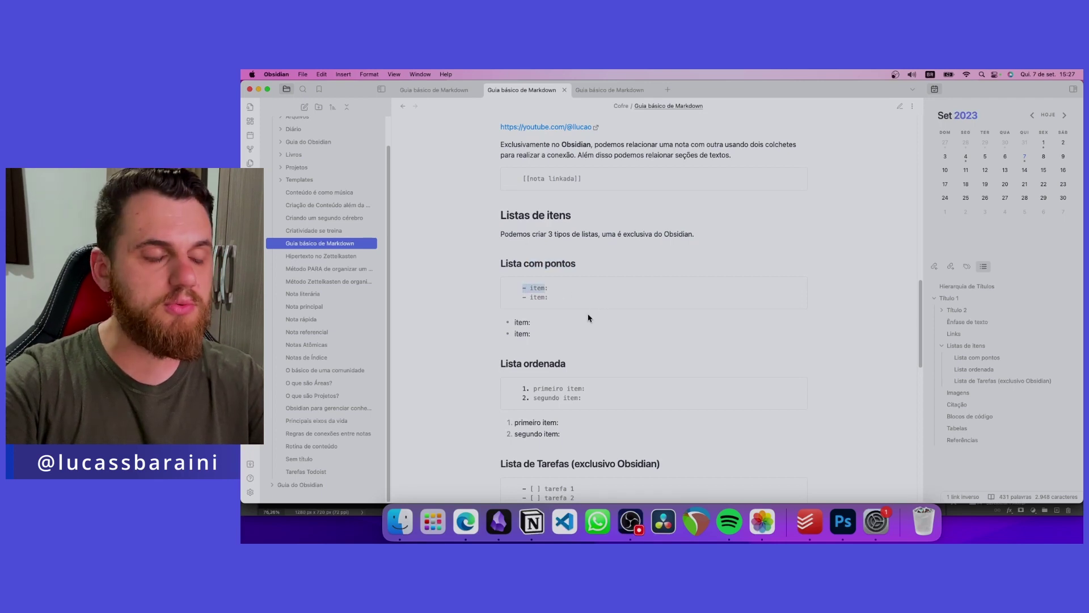
click(527, 287)
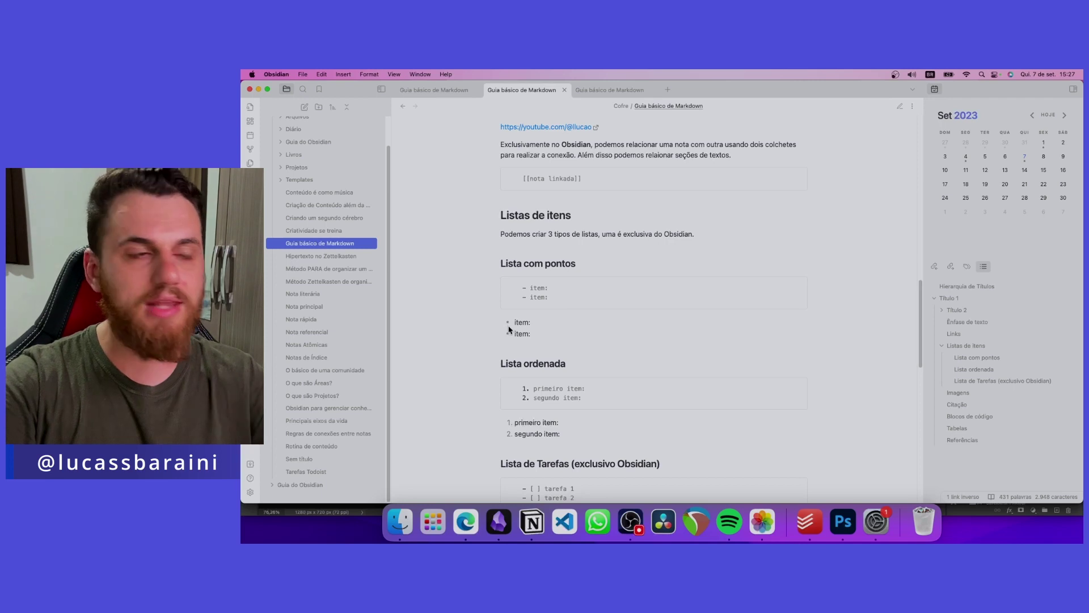
Step: Highlight the rendered bullet items, and both the syntax and the rendered items of "Lista ordenada"
drag(509, 322, 545, 334)
scroll(544, 333, down, 4)
drag(545, 257, 498, 237)
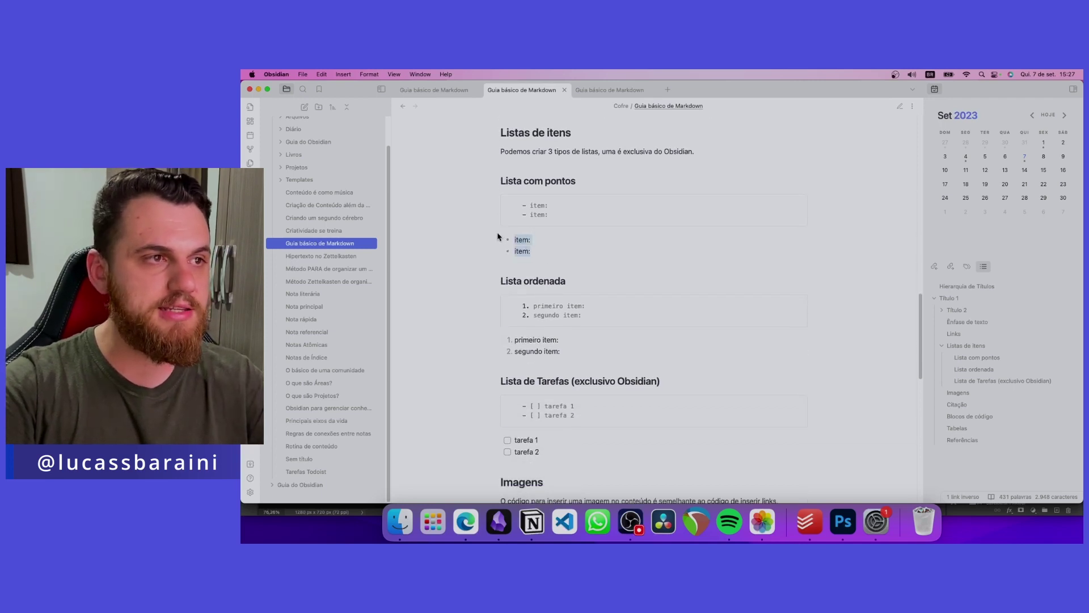
click(543, 253)
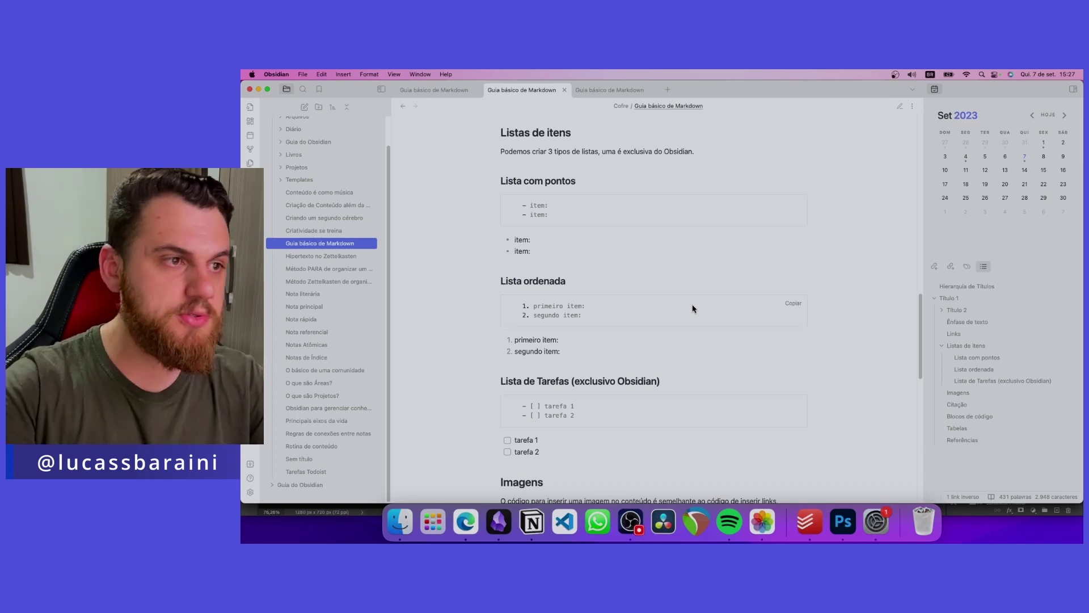
drag(541, 306, 585, 306)
mouse_move(509, 340)
mouse_down()
mouse_move(583, 354)
mouse_move(511, 339)
mouse_up()
Step: Highlight "exclusivo Obsidian" in the "Lista de Tarefas" heading and the [ ] brackets before tarefa 1 in the code example
scroll(655, 341, down, 3)
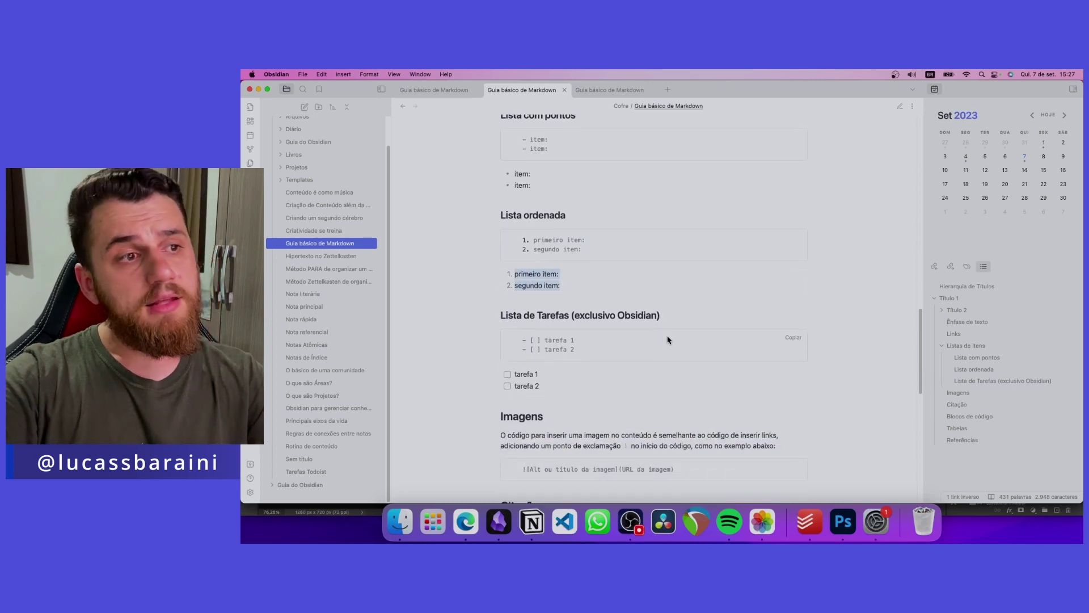
drag(575, 315, 657, 316)
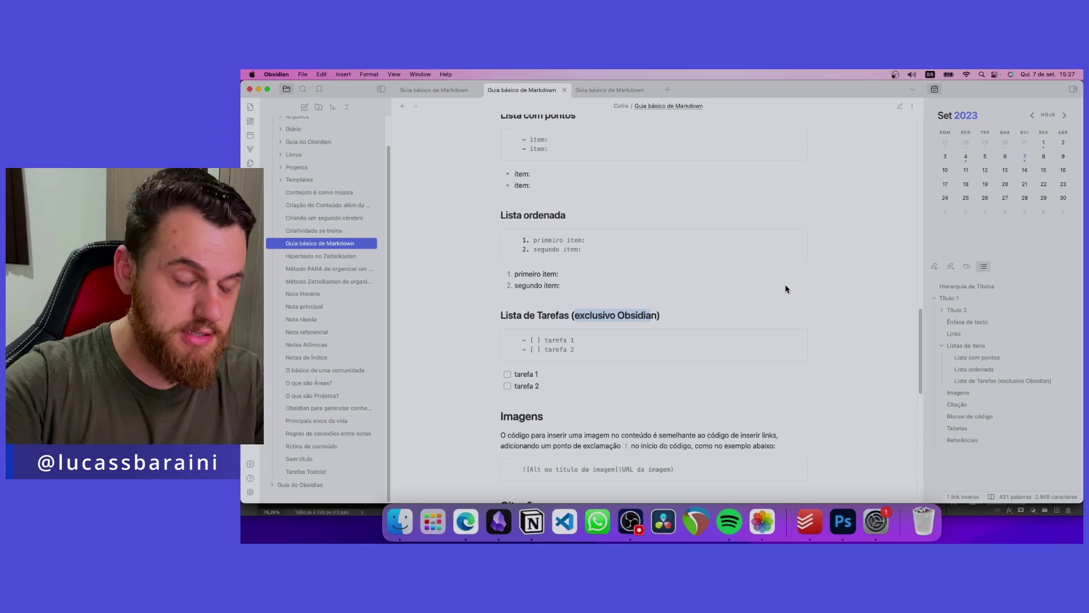
click(524, 342)
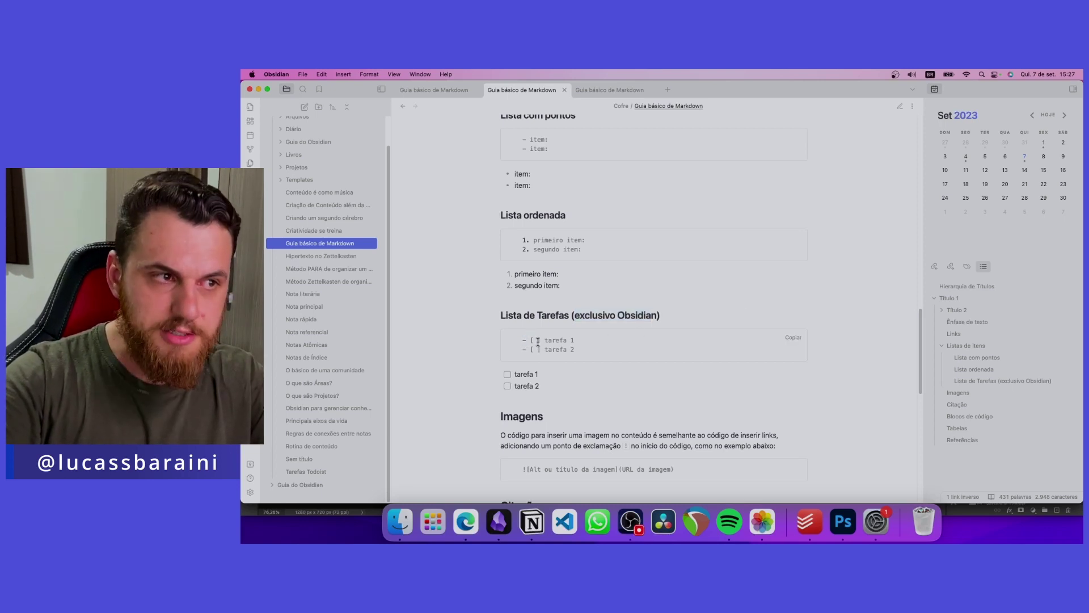
drag(532, 340, 541, 340)
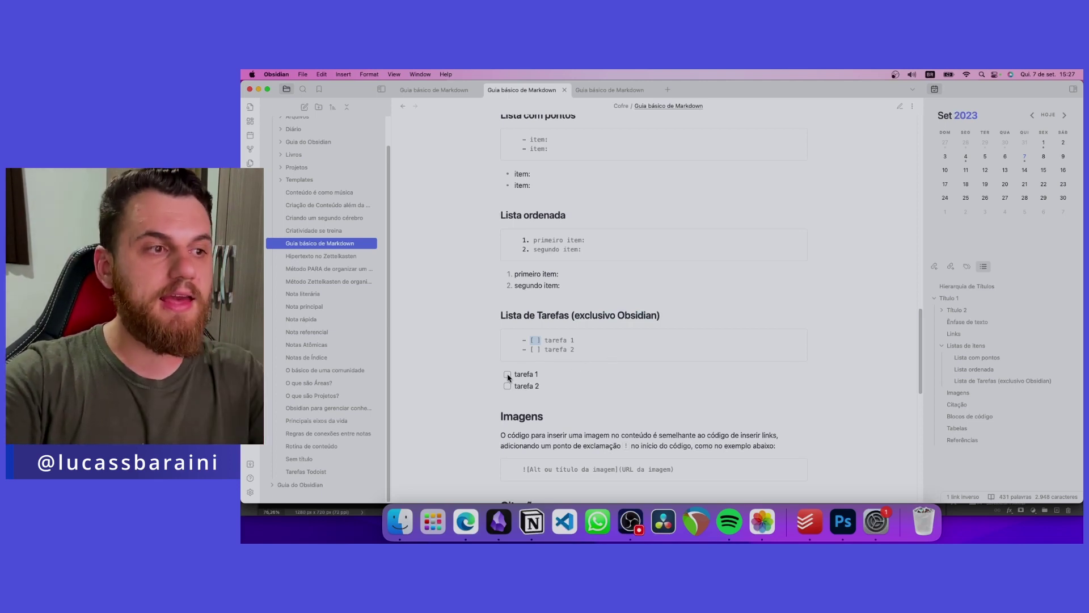
click(559, 377)
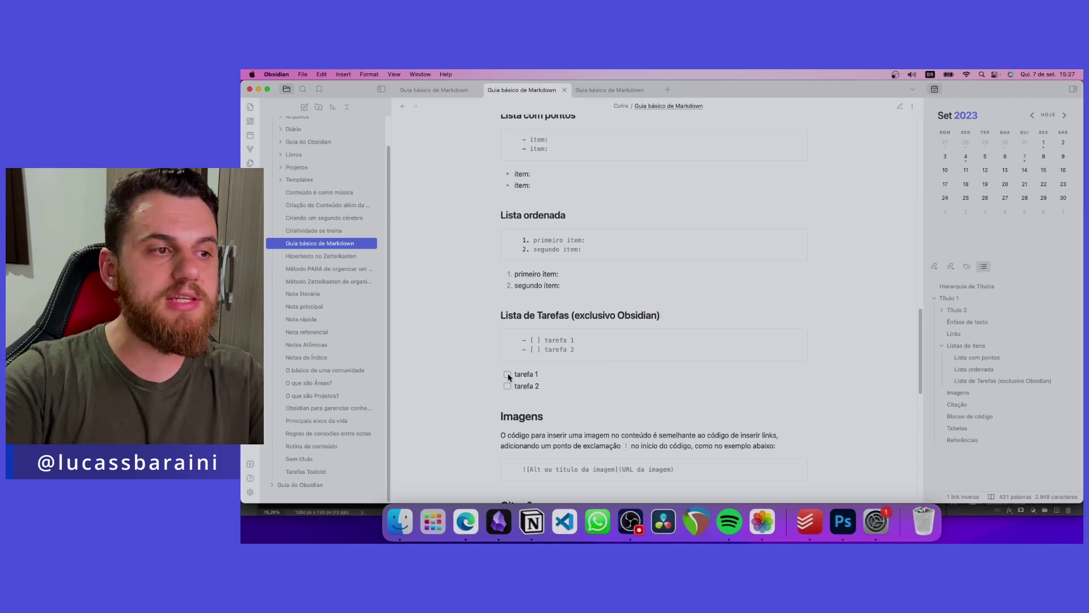
Step: Try out the rendered task checkboxes by marking tarefa 1 and tarefa 2 as done and clearing both again
click(508, 375)
click(508, 384)
click(508, 385)
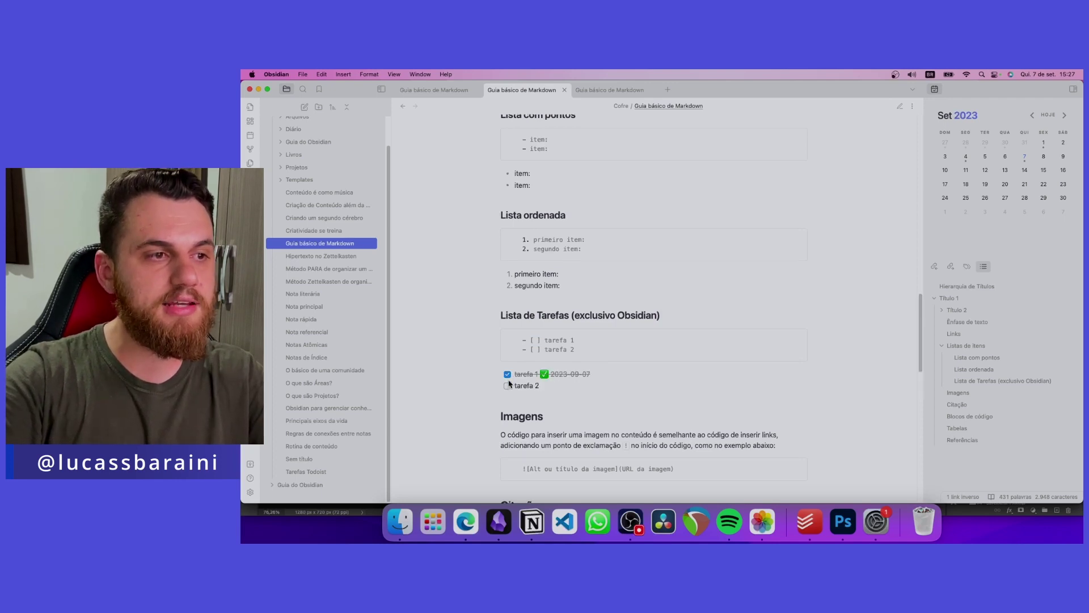
click(508, 375)
Step: Show the "Imagens" section and highlight the ![Alt ou título da imagem](URL da imagem) example
scroll(641, 400, down, 3)
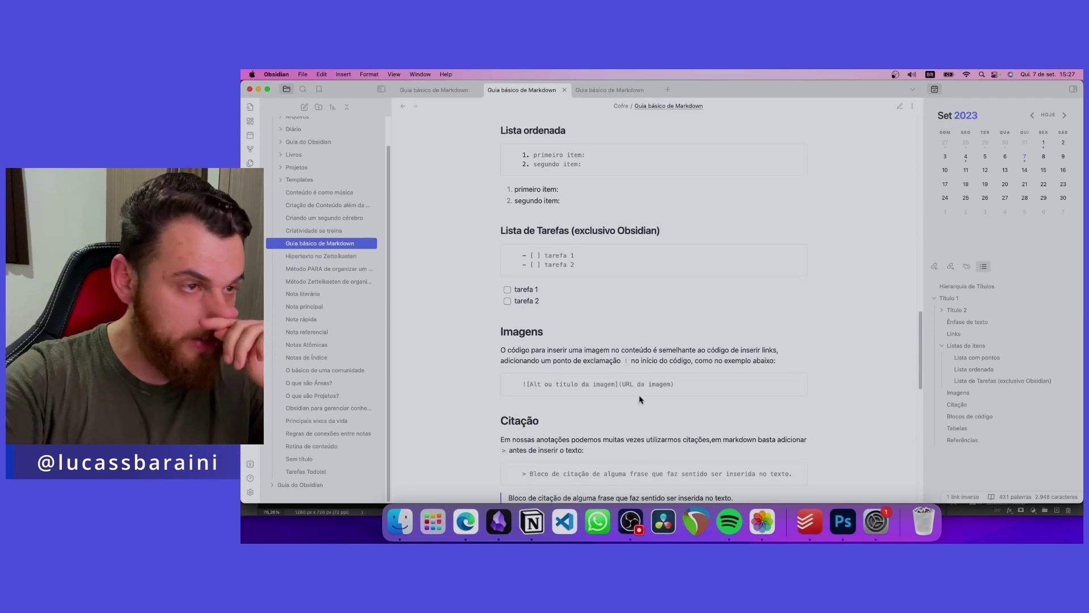
scroll(540, 376, down, 3)
drag(527, 304, 682, 313)
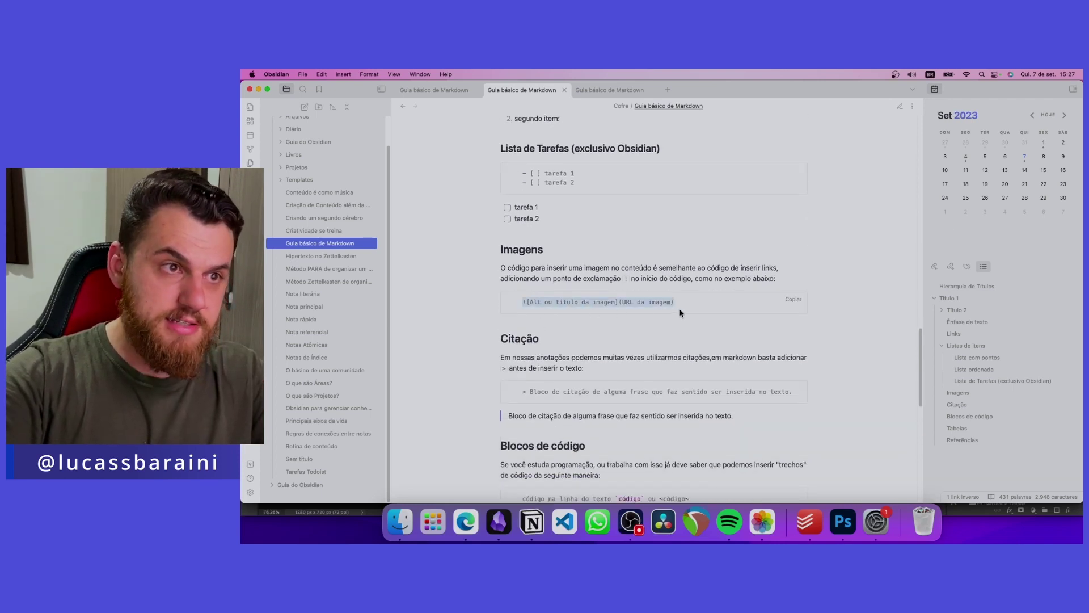
click(681, 304)
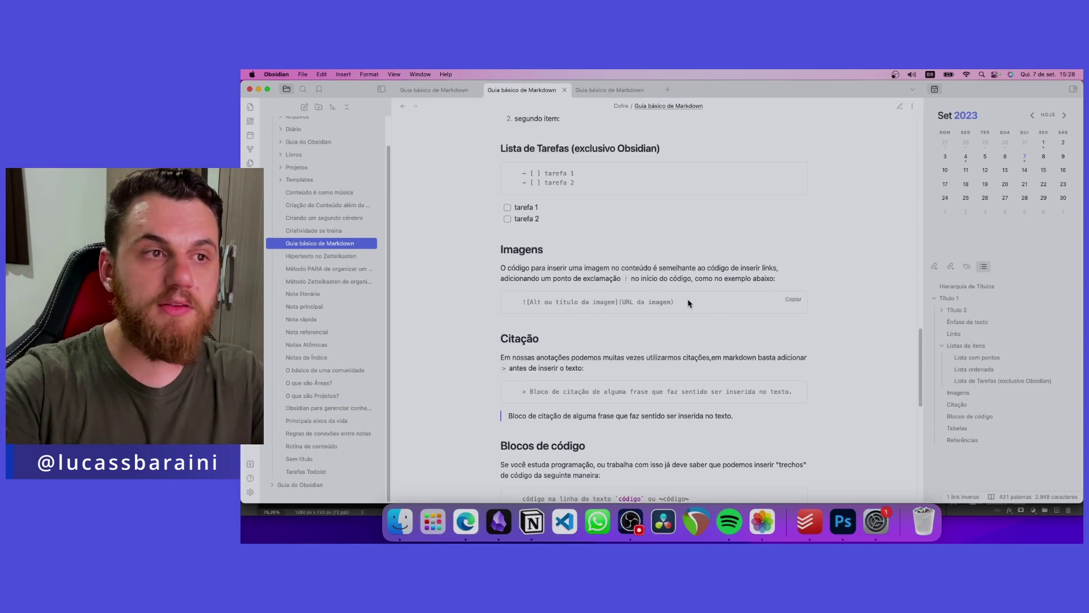
scroll(688, 302, up, 10)
scroll(689, 301, down, 10)
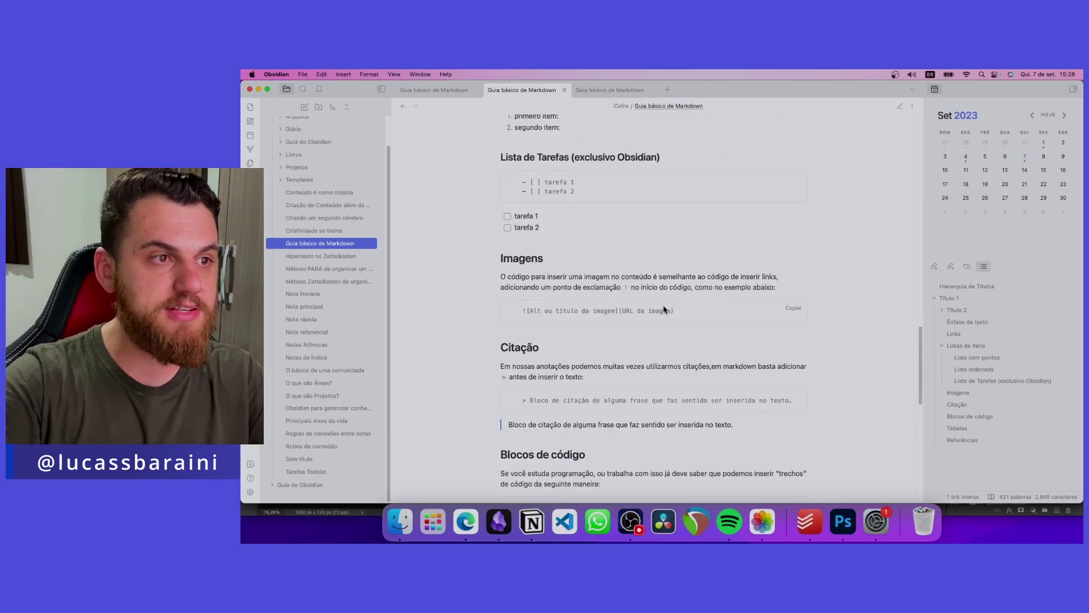
Step: Show the "Citação" section and highlight the rendered quote block below the example
scroll(528, 291, down, 4)
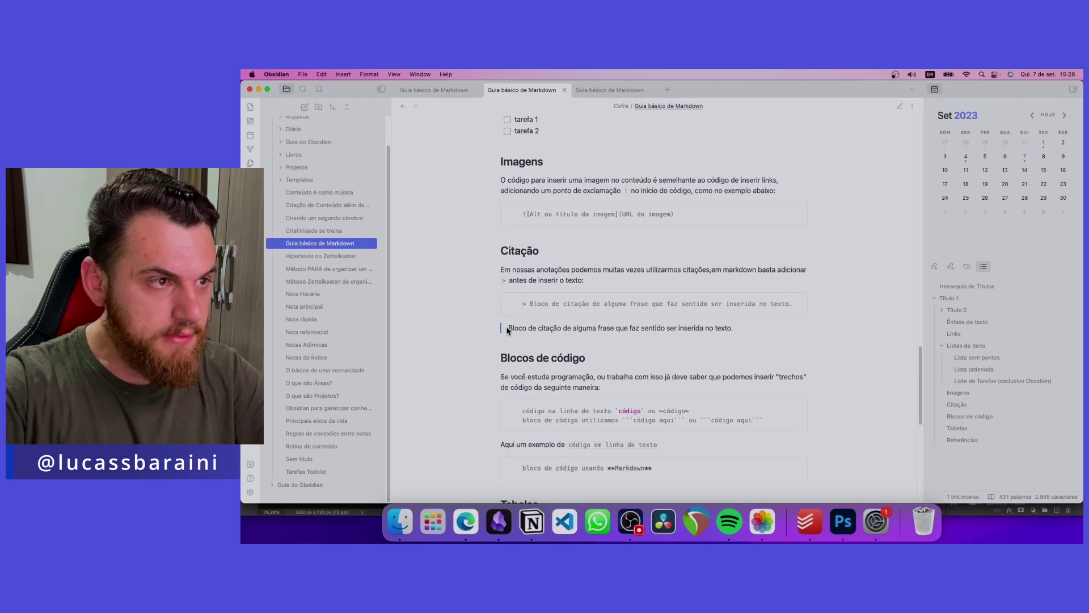
drag(509, 327, 742, 334)
click(743, 335)
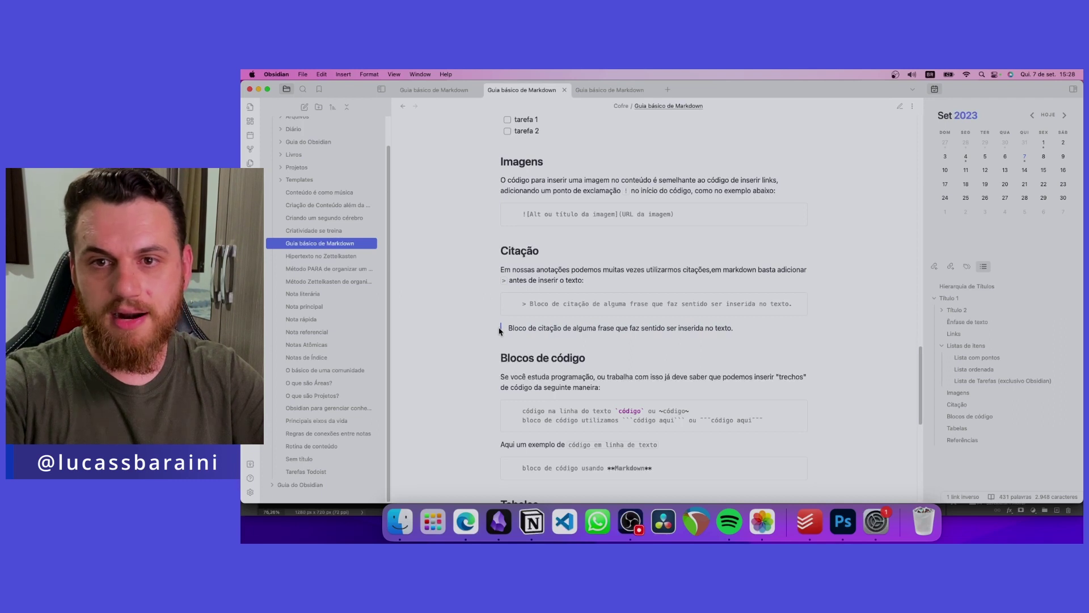
Step: Look over the whole guide and show the "Blocos de código" section, highlighting the opening backtick of the inline "código" example
scroll(568, 318, down, 2)
scroll(606, 290, down, 4)
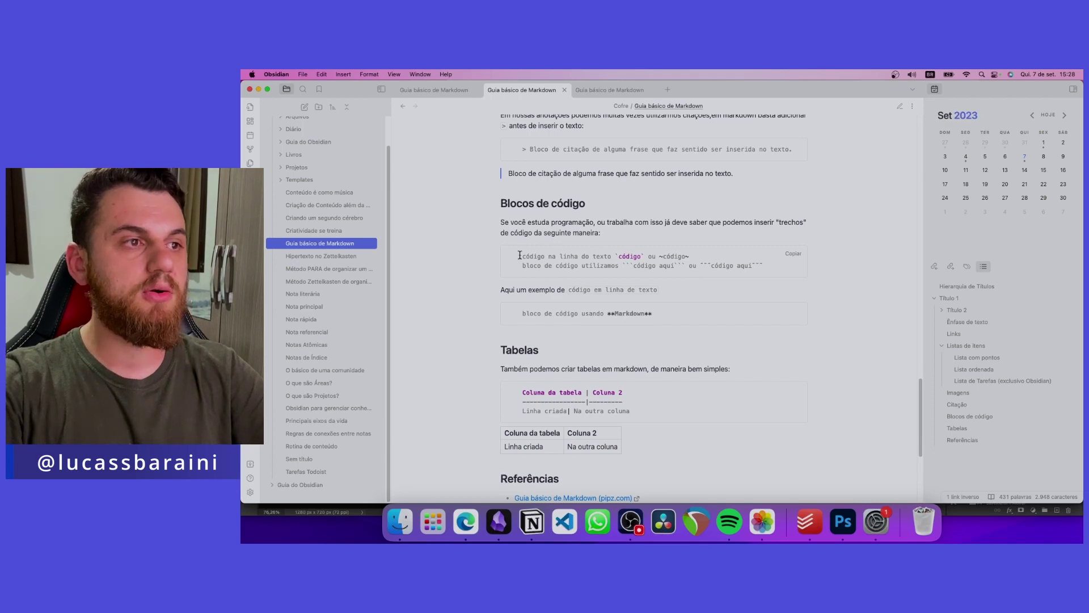
scroll(529, 258, up, 20)
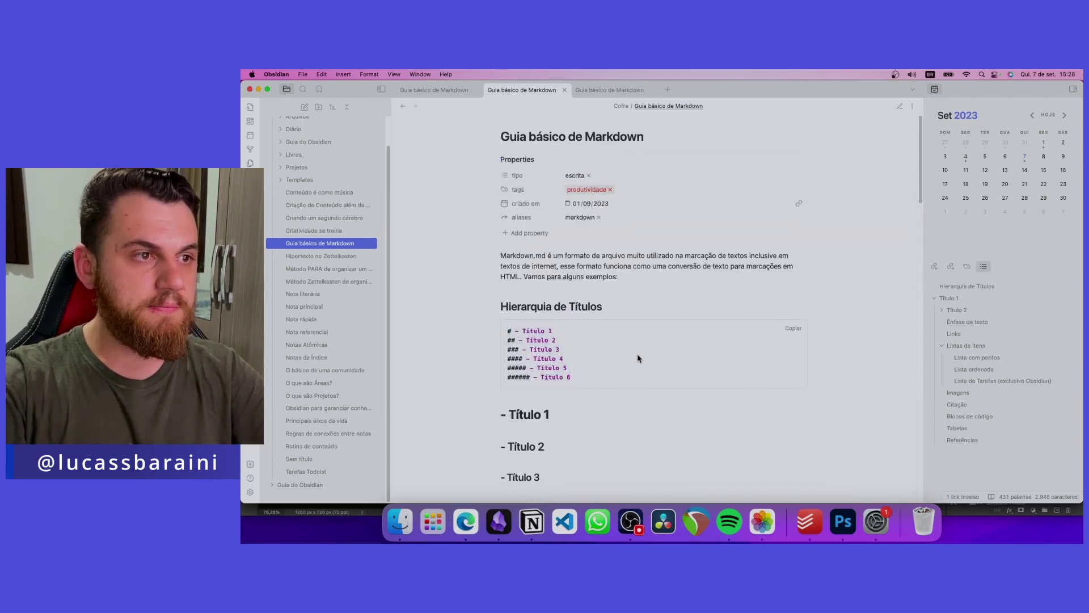
scroll(637, 357, down, 20)
scroll(637, 354, down, 3)
scroll(633, 335, up, 5)
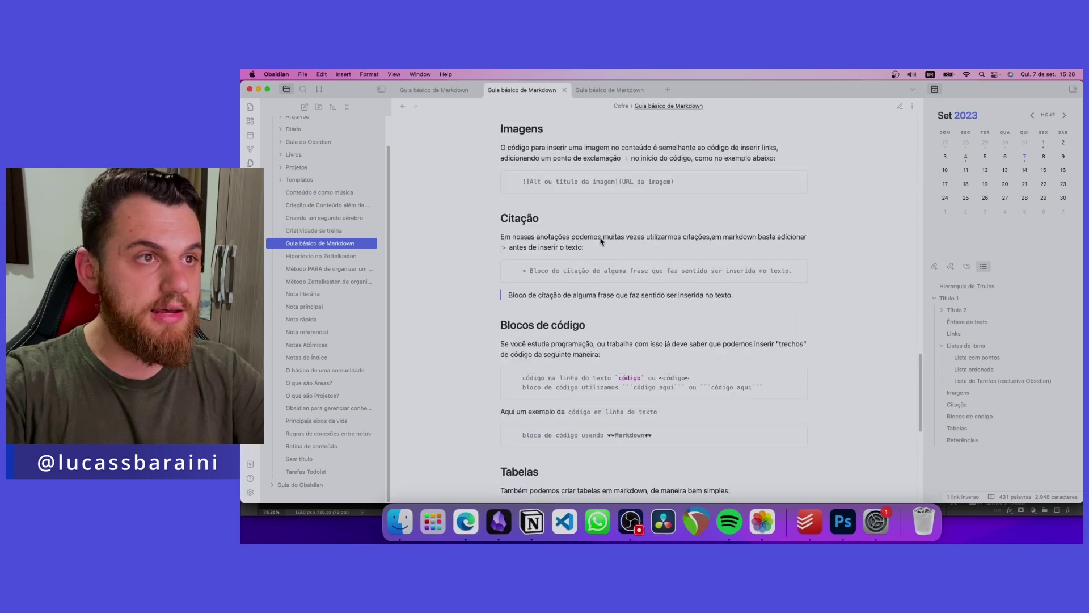
scroll(629, 311, down, 2)
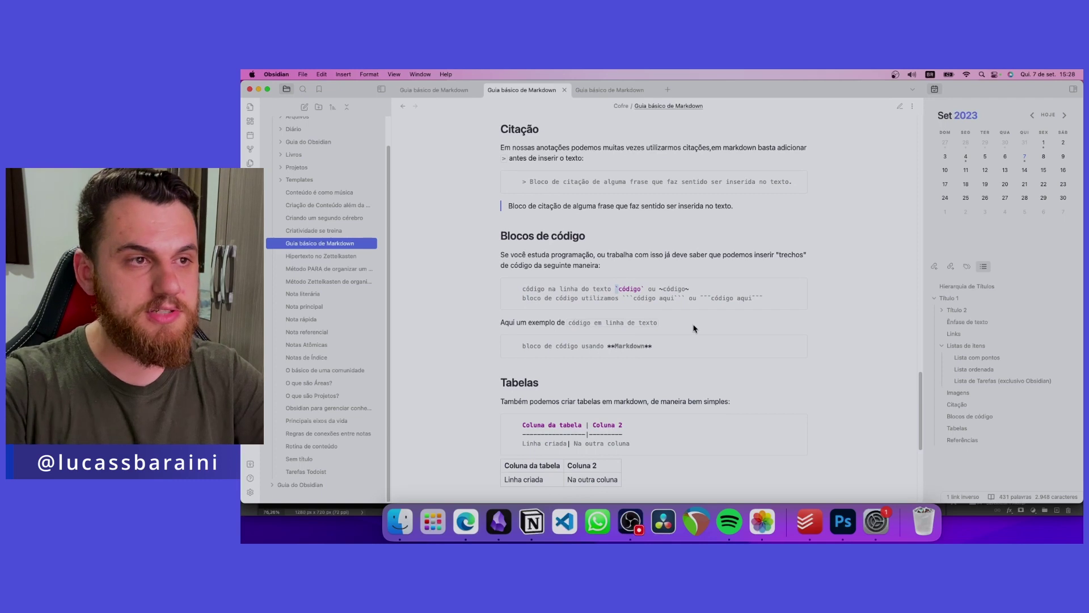
Step: Highlight the word inside the inline `código` example, its opening backtick, and the opening tilde of ~código~ in the "Blocos de código" section
double_click(621, 288)
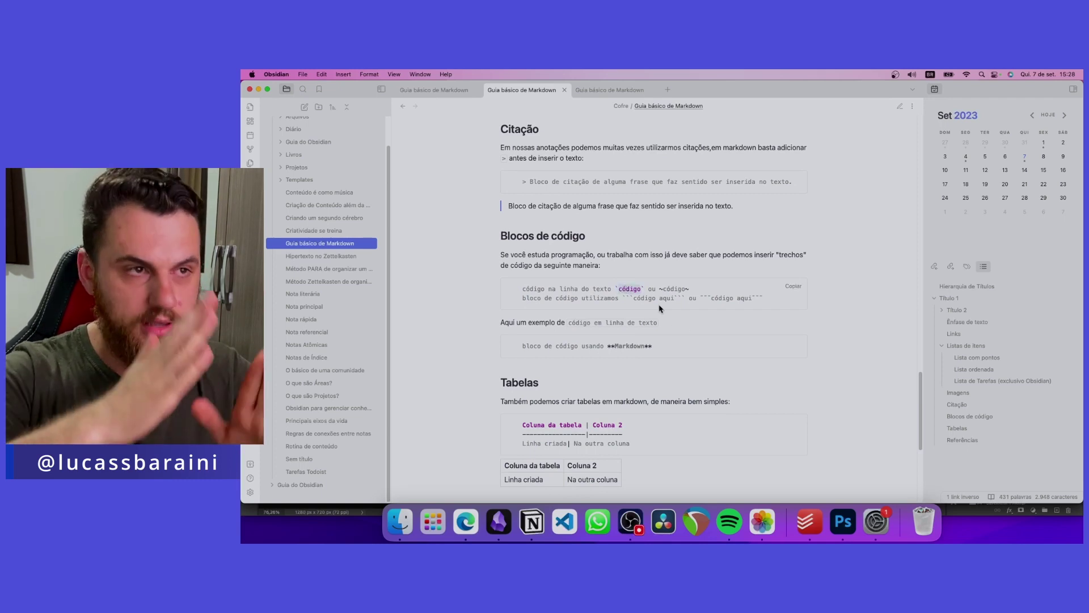
click(615, 288)
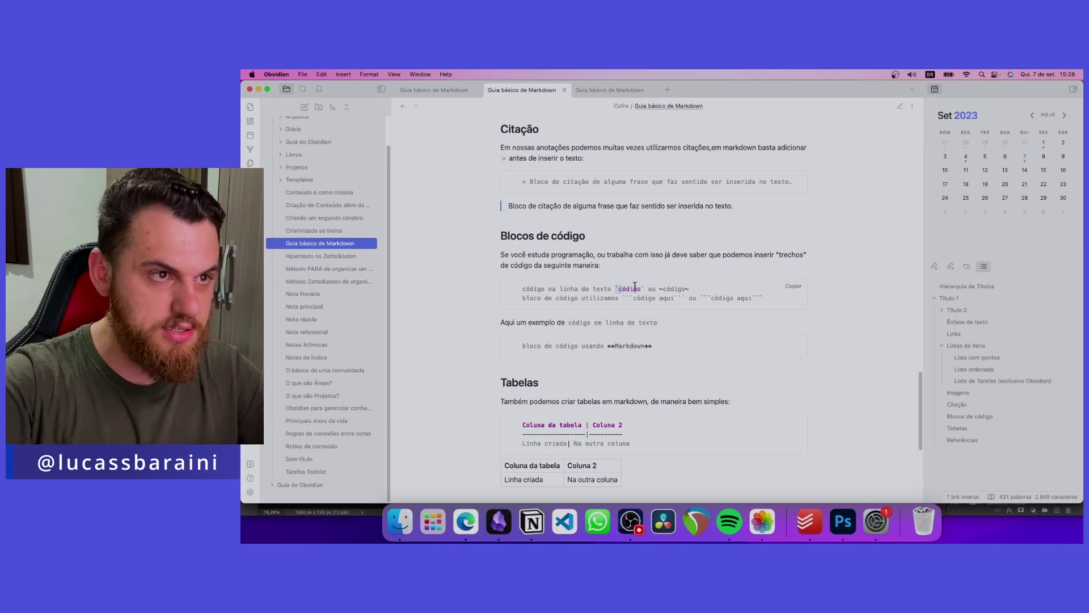
double_click(623, 287)
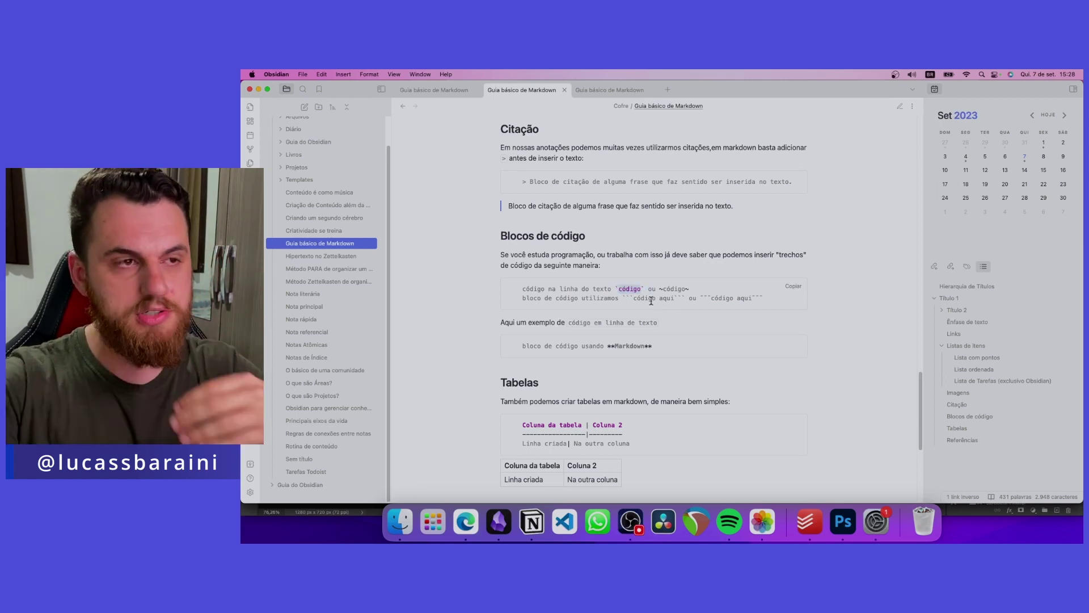
click(628, 298)
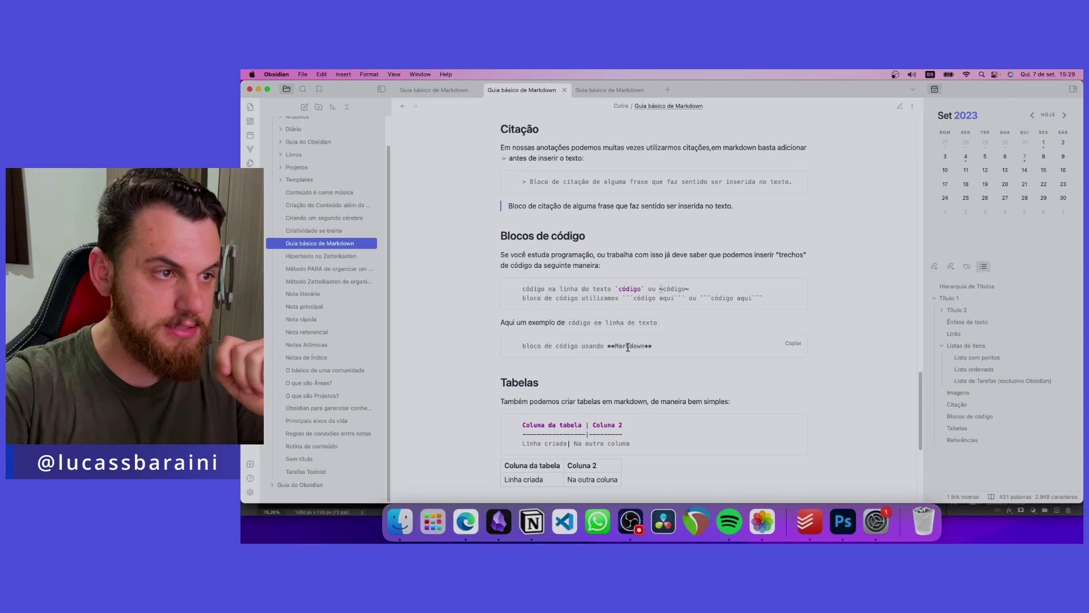
Step: Show the "Tabelas" section, highlighting the column header and separator syntax and the rendered two-column table
scroll(732, 352, down, 3)
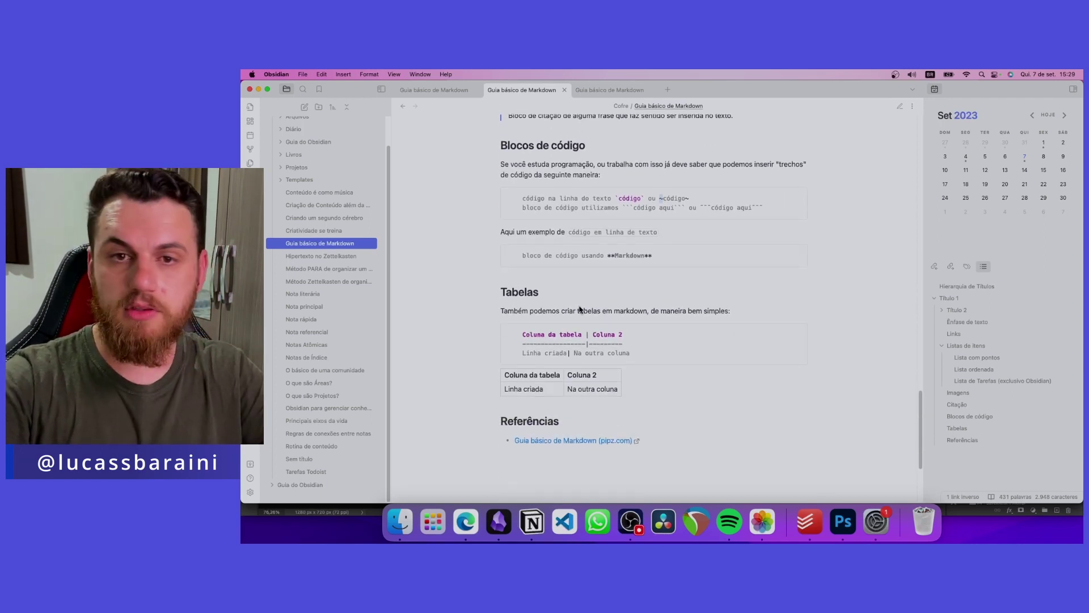
drag(523, 335, 623, 335)
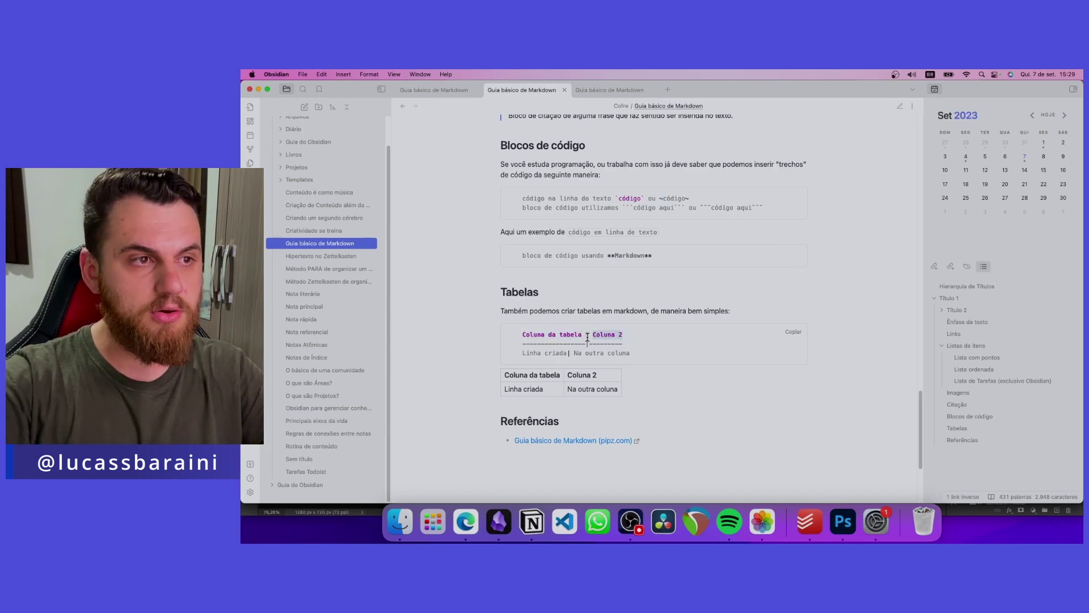
click(591, 336)
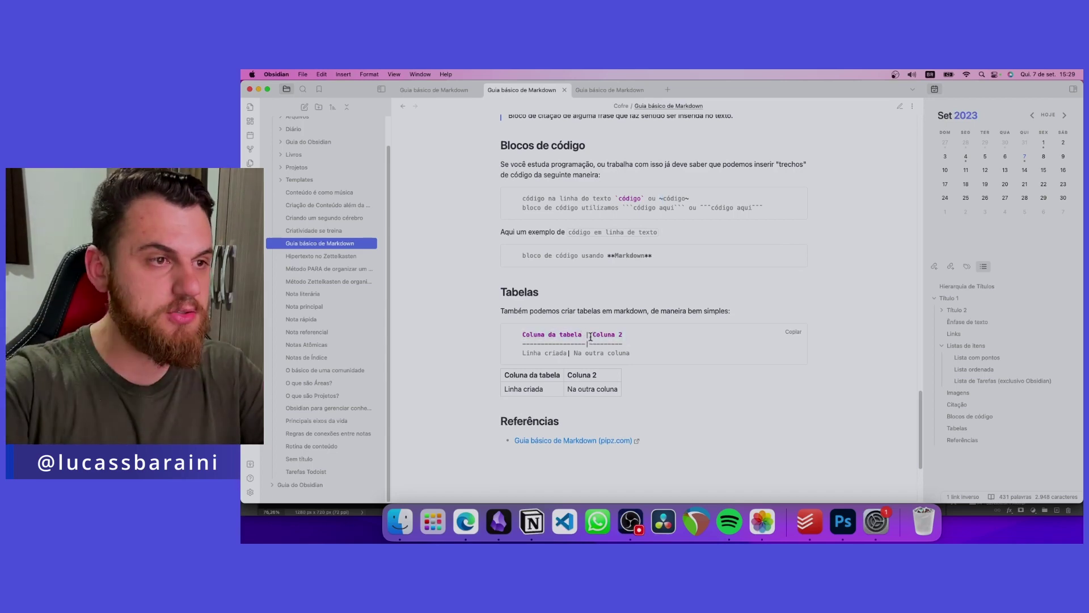
drag(522, 344, 589, 344)
click(590, 345)
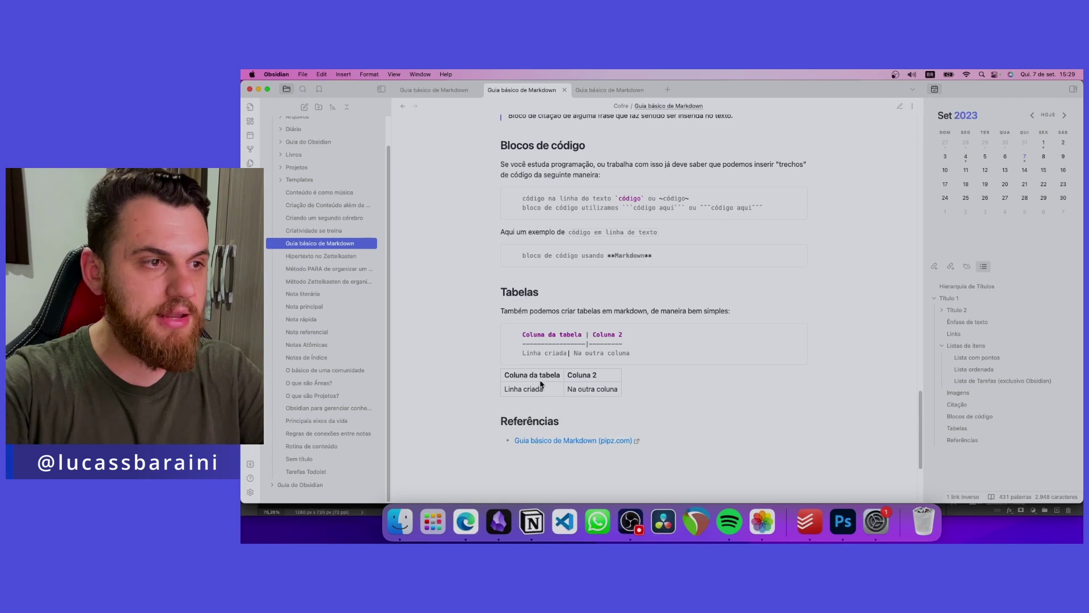
drag(505, 374, 619, 394)
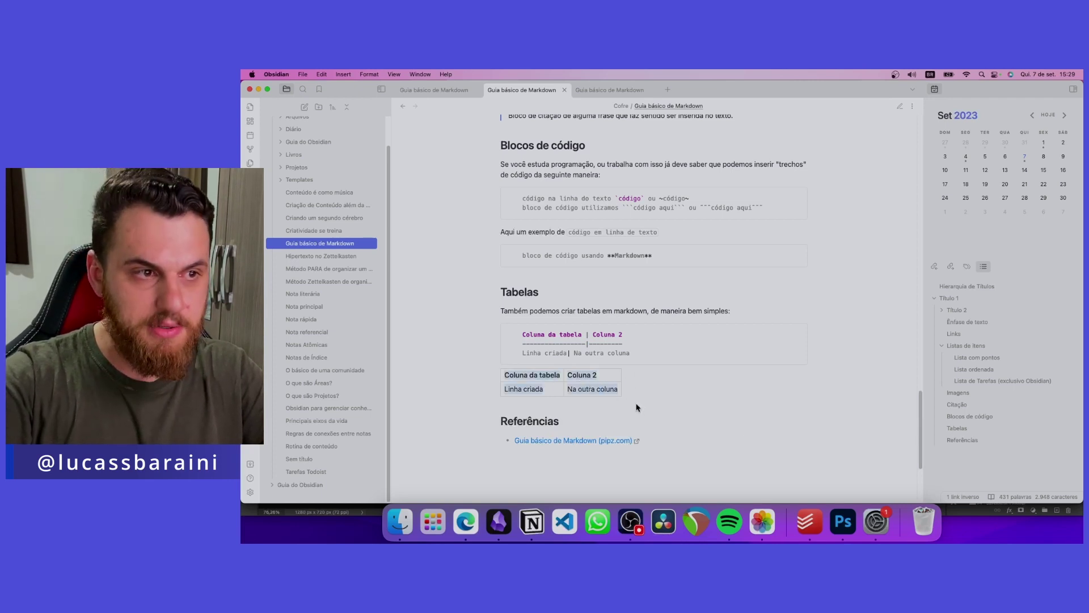
click(637, 407)
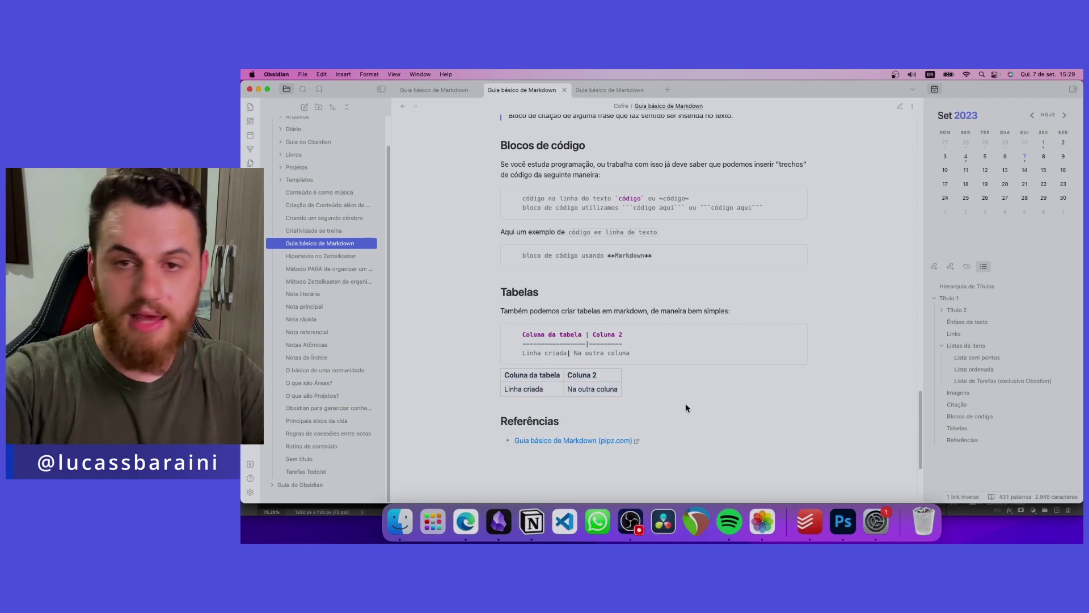
Step: Switch the guide note to editing and insert the callout "> [!note] Frase destacada" between the table's code example and the rendered table
click(900, 107)
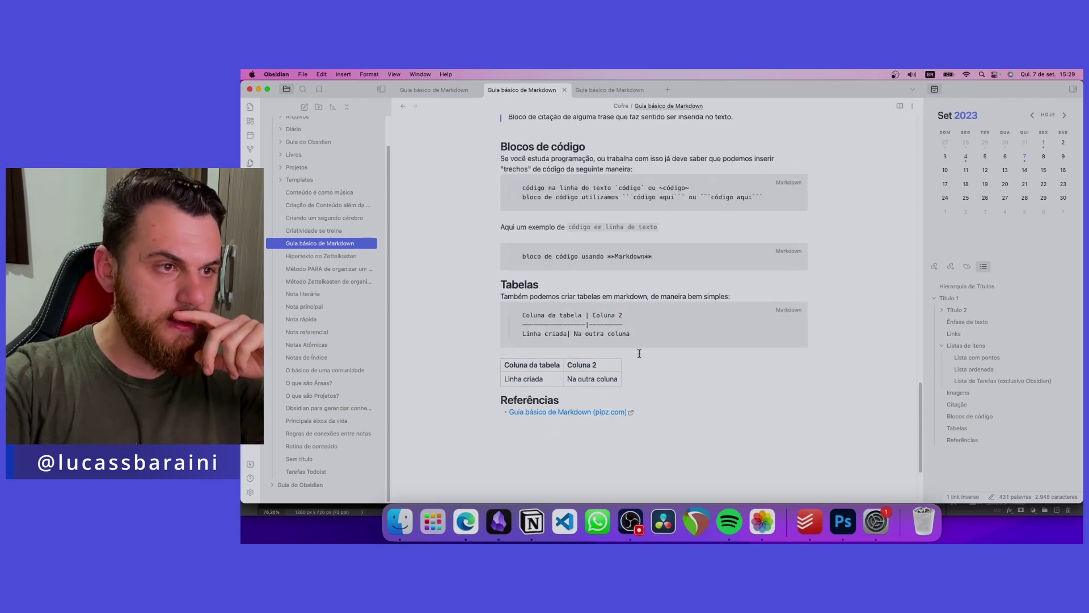
key(Return)
key(Return)
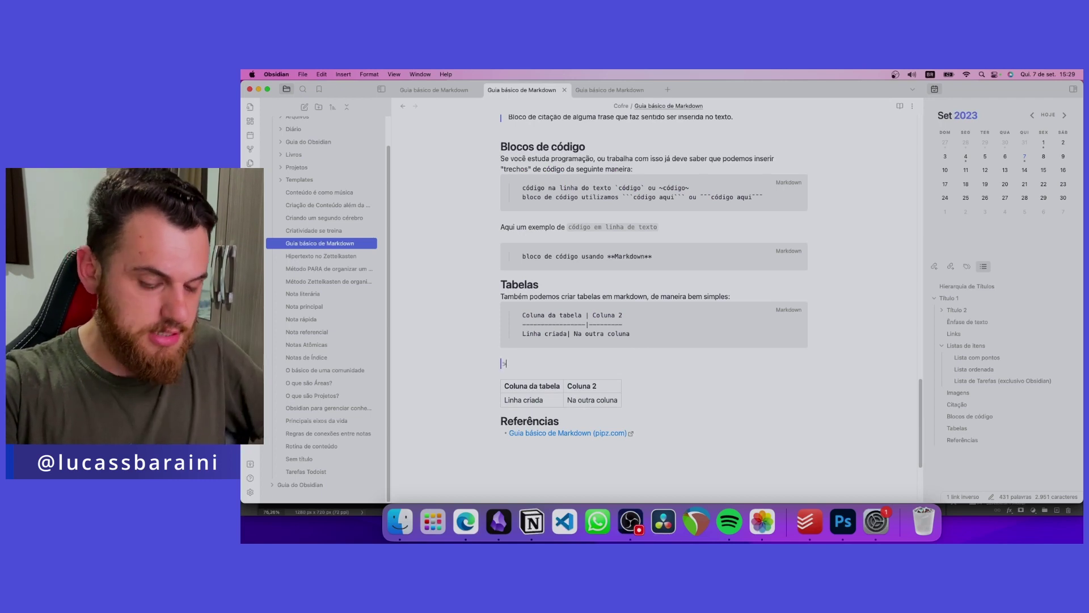
text(> {!)
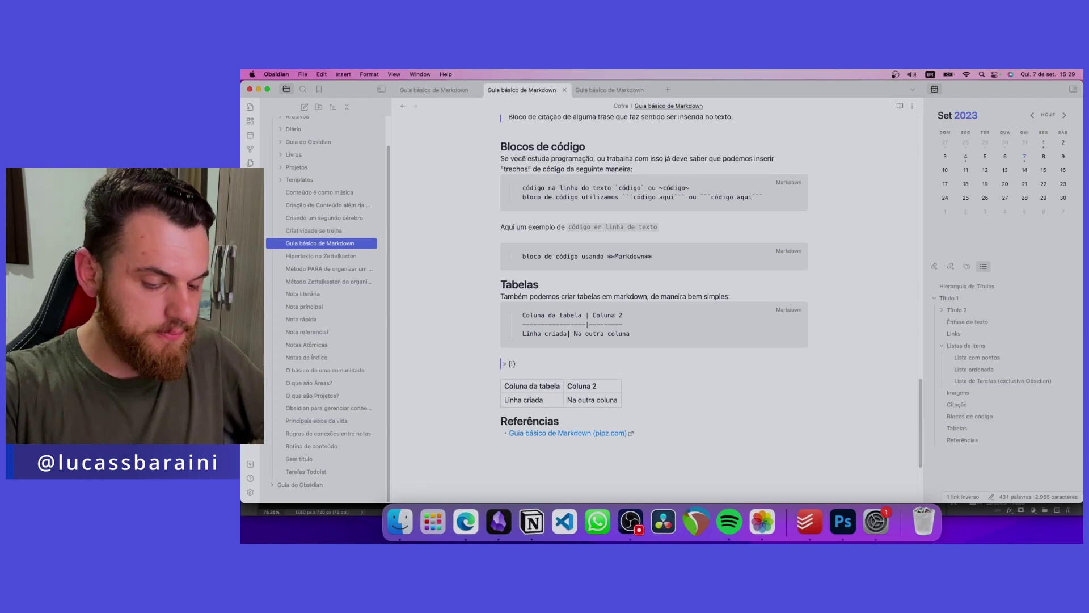
text(not)
key(BackSpace)
key(BackSpace)
key(BackSpace)
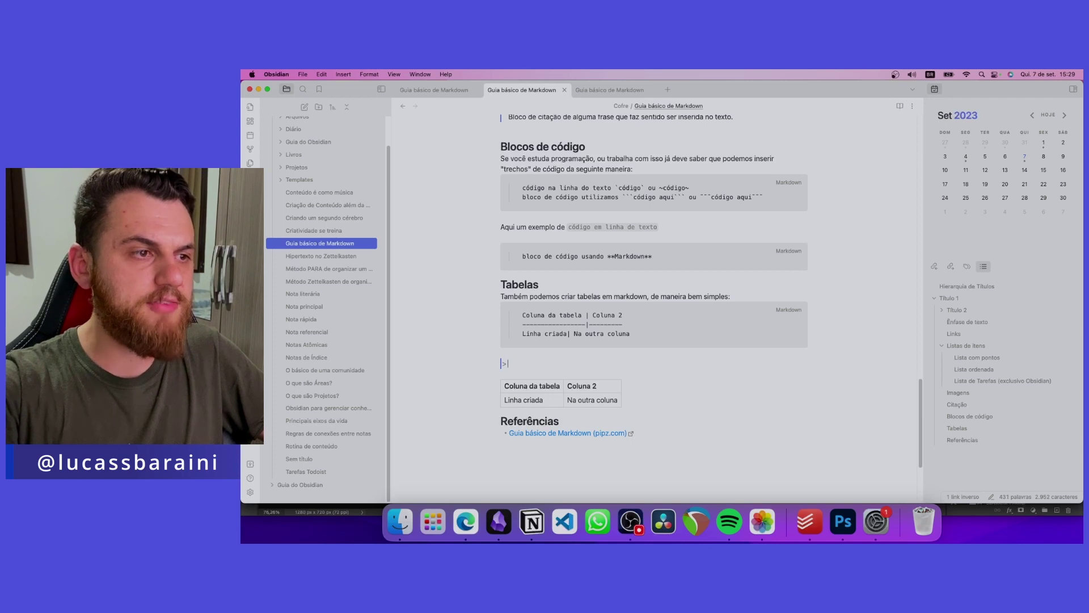
text([!)
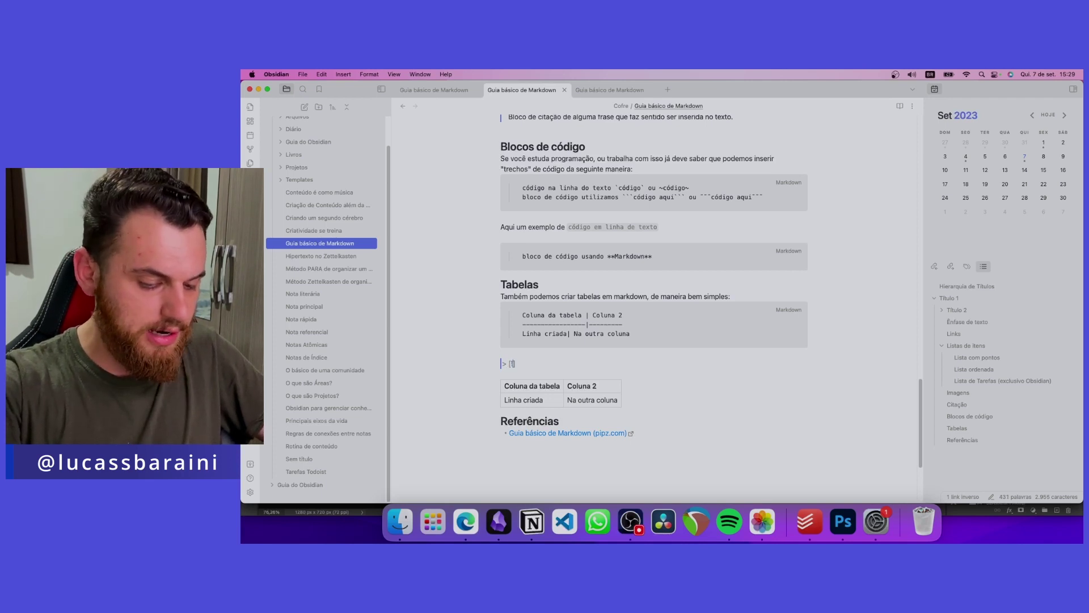
text(note])
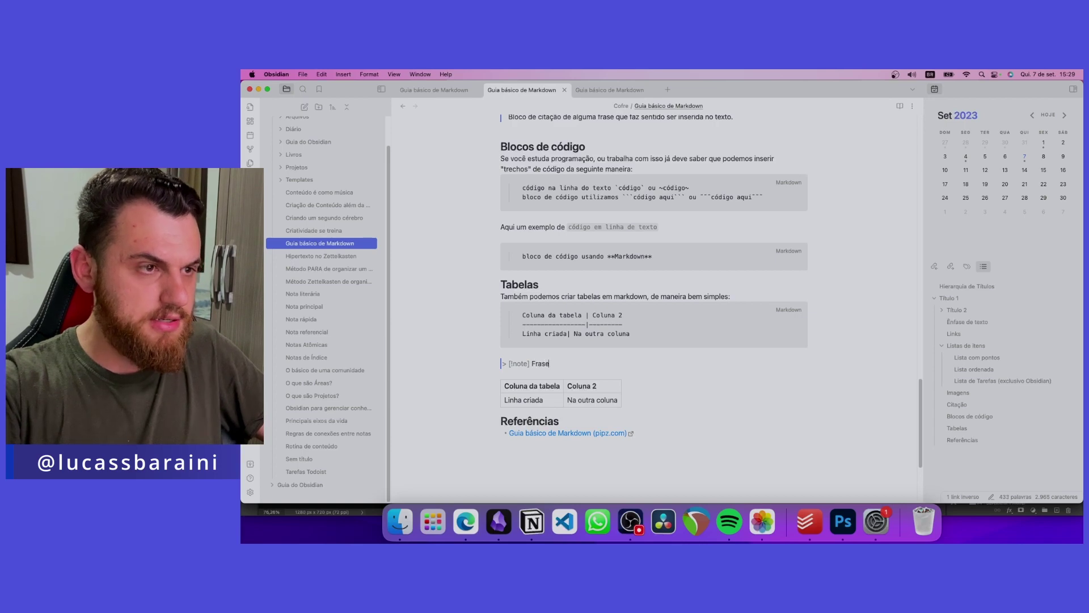
text( Frase destacada)
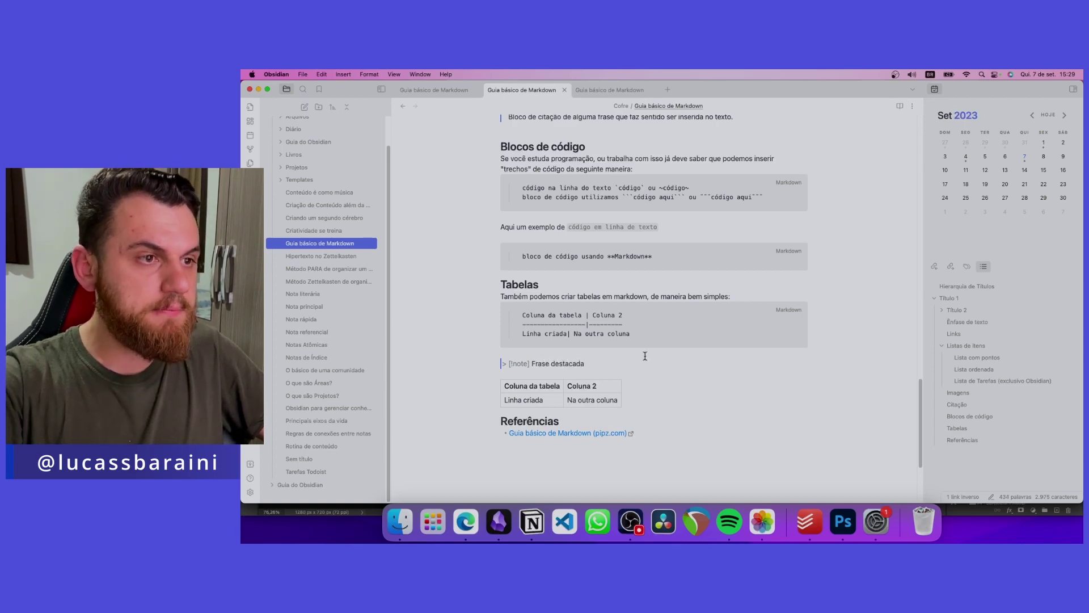
key(Return)
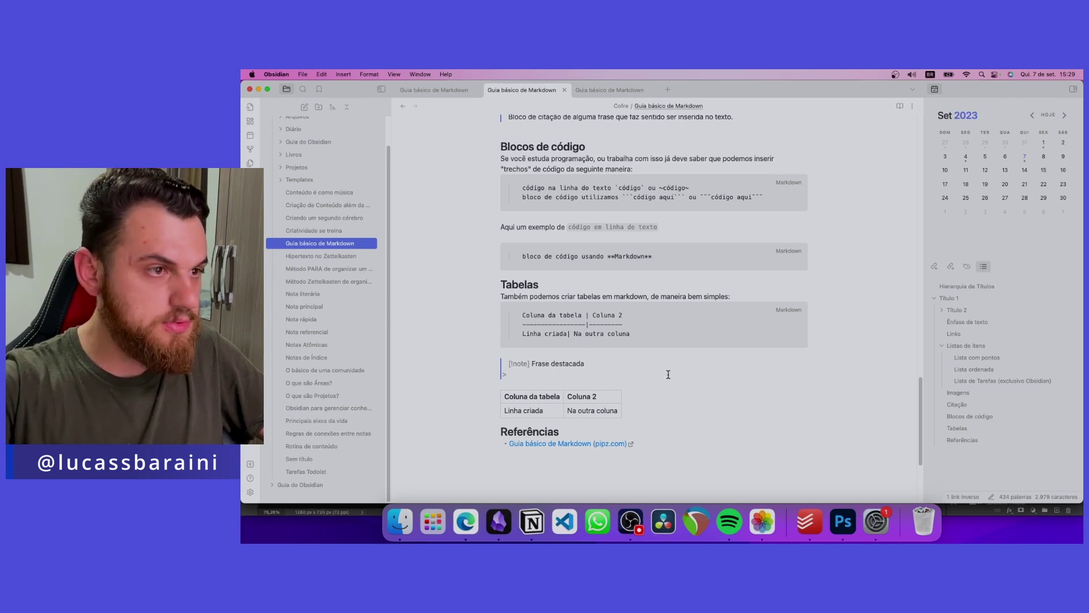
key(Return)
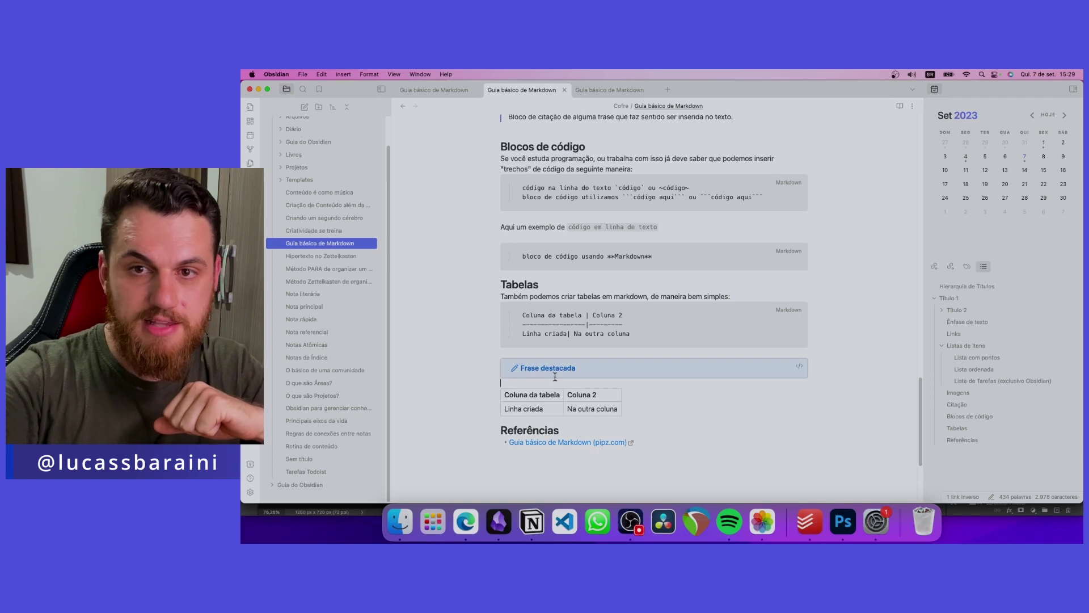
Step: Change the "Frase destacada" callout's type to warning and show it rendered
drag(513, 369, 723, 367)
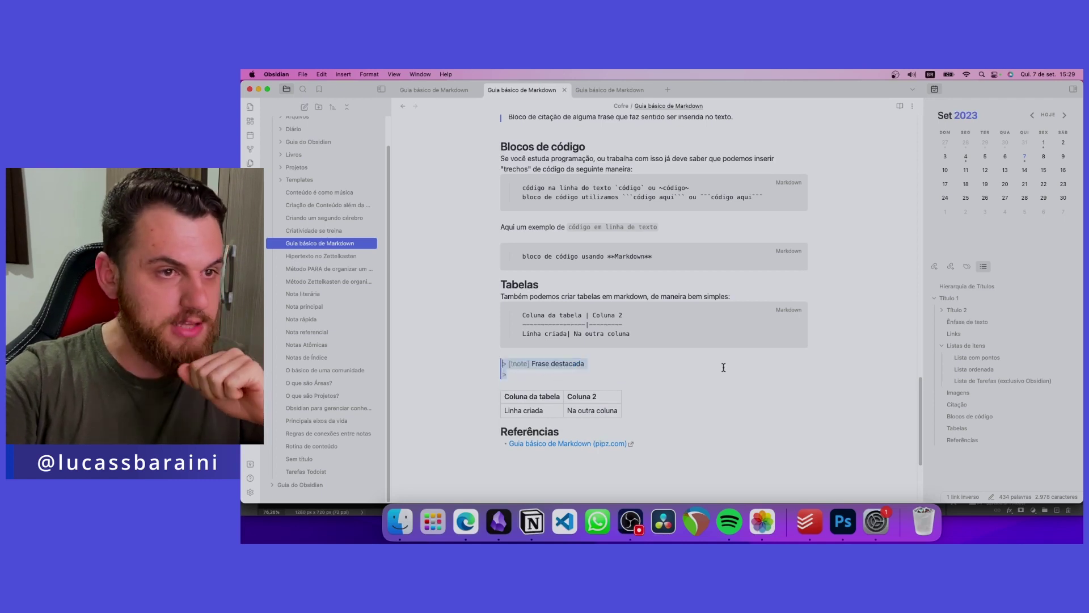
click(515, 366)
double_click(516, 363)
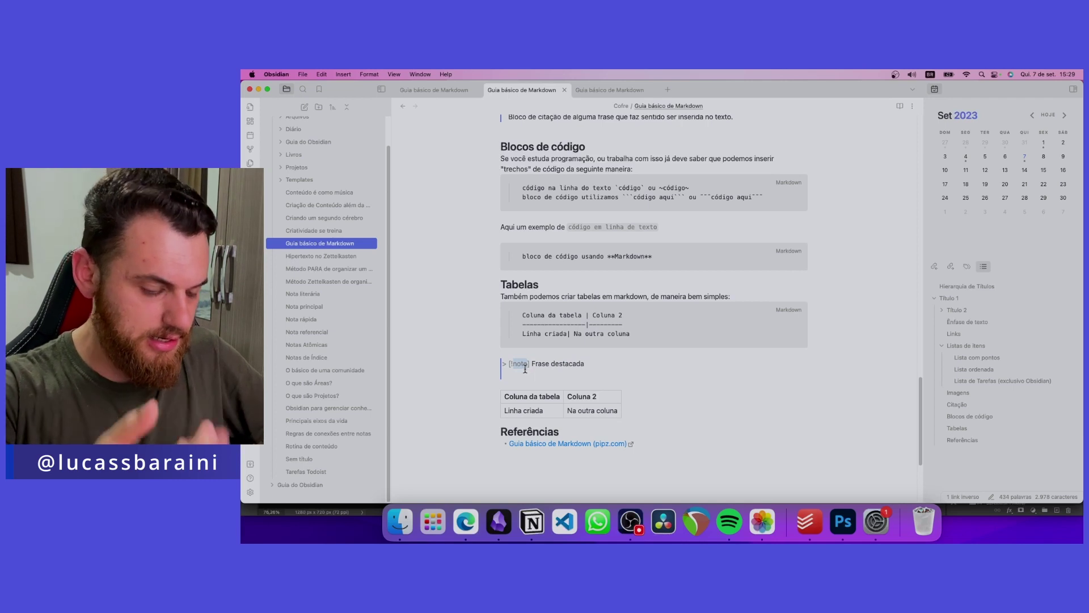
text(warning)
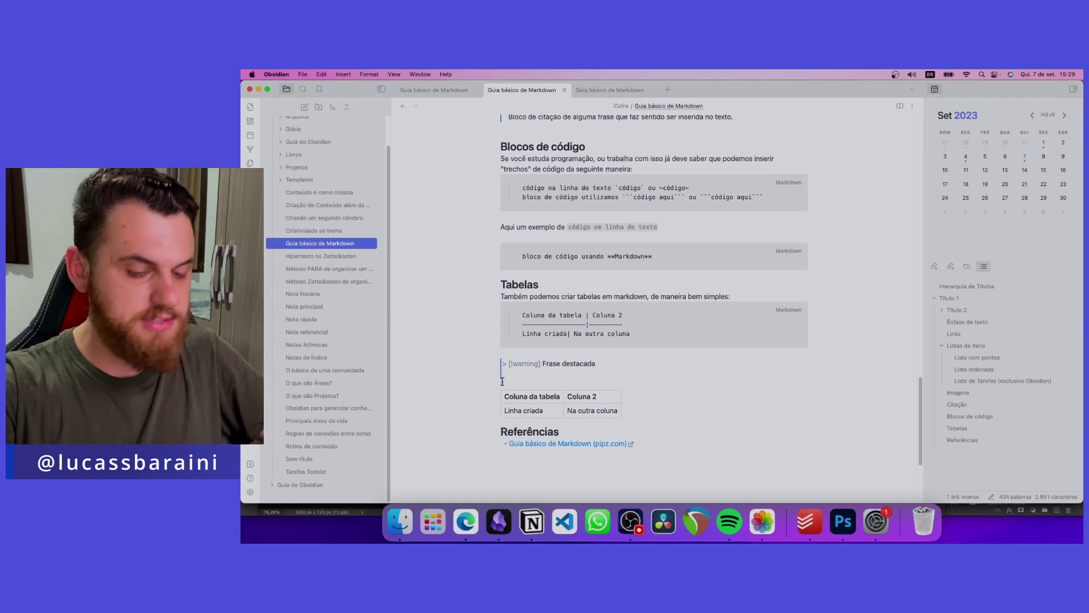
scroll(488, 382, down, 1)
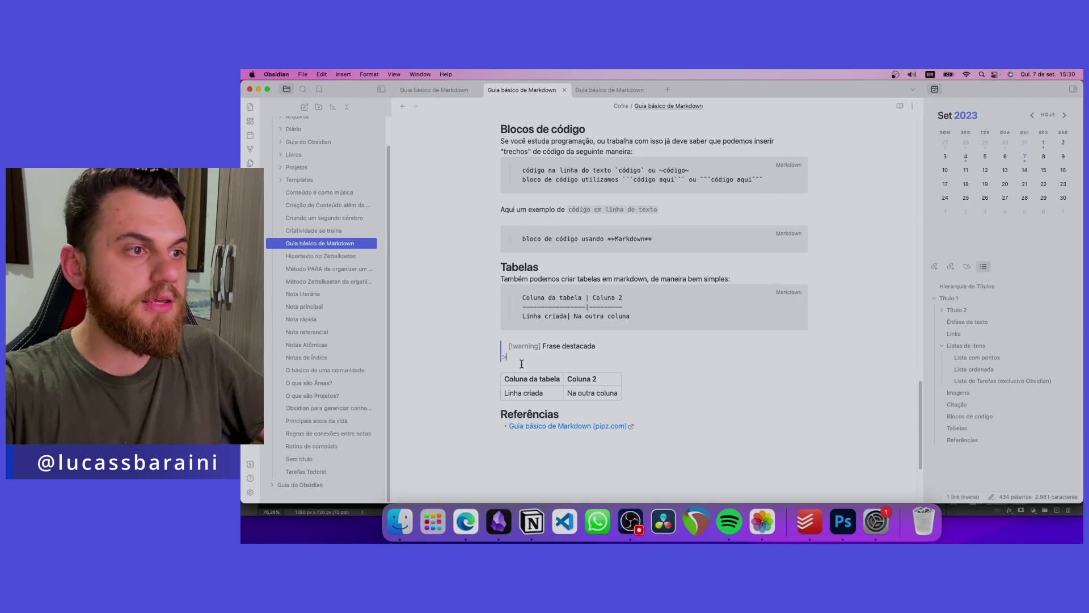
click(521, 364)
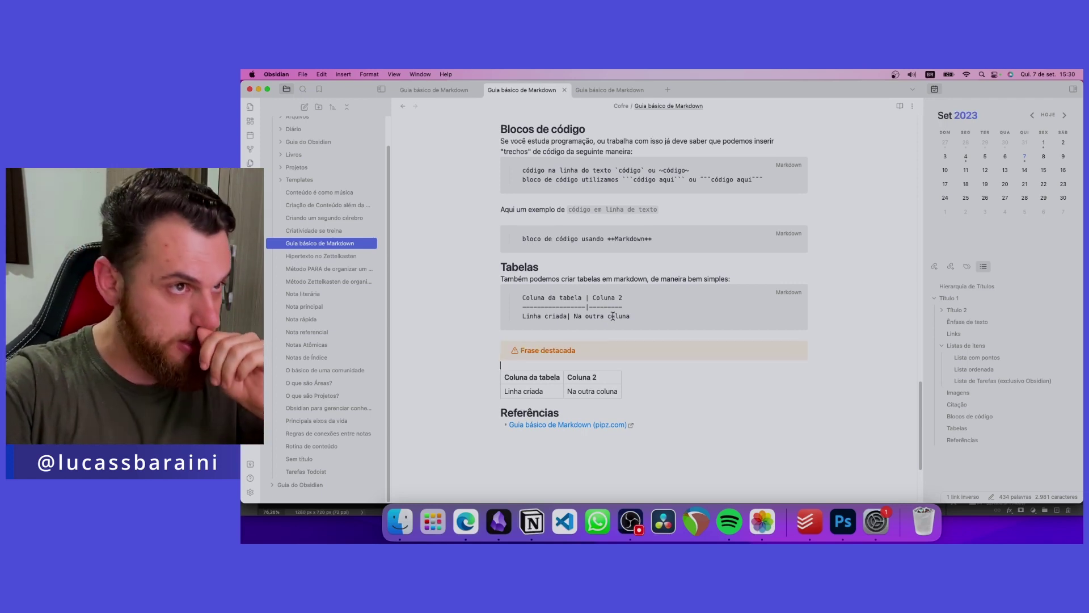
Step: Switch to the "Guia do Obsidian" vault window and enlarge it to fill the screen
scroll(655, 338, up, 10)
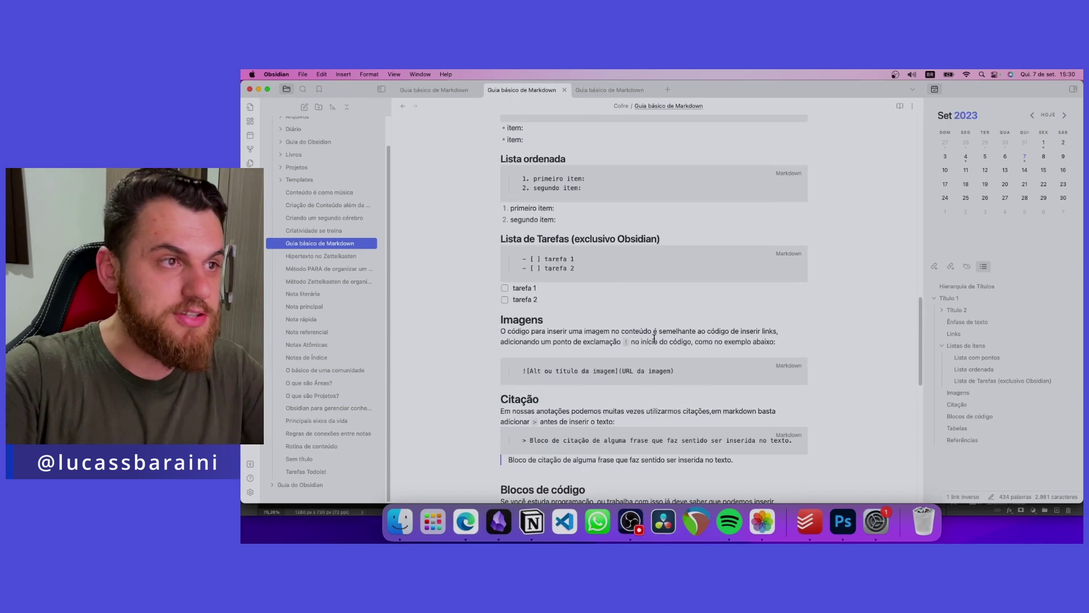
scroll(657, 337, up, 5)
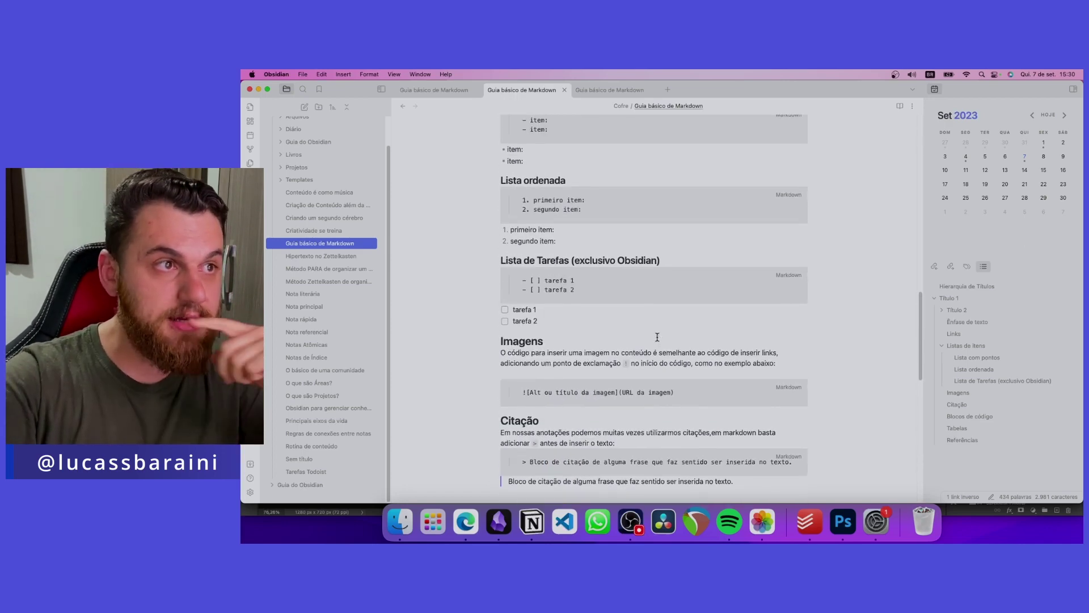
scroll(657, 337, up, 8)
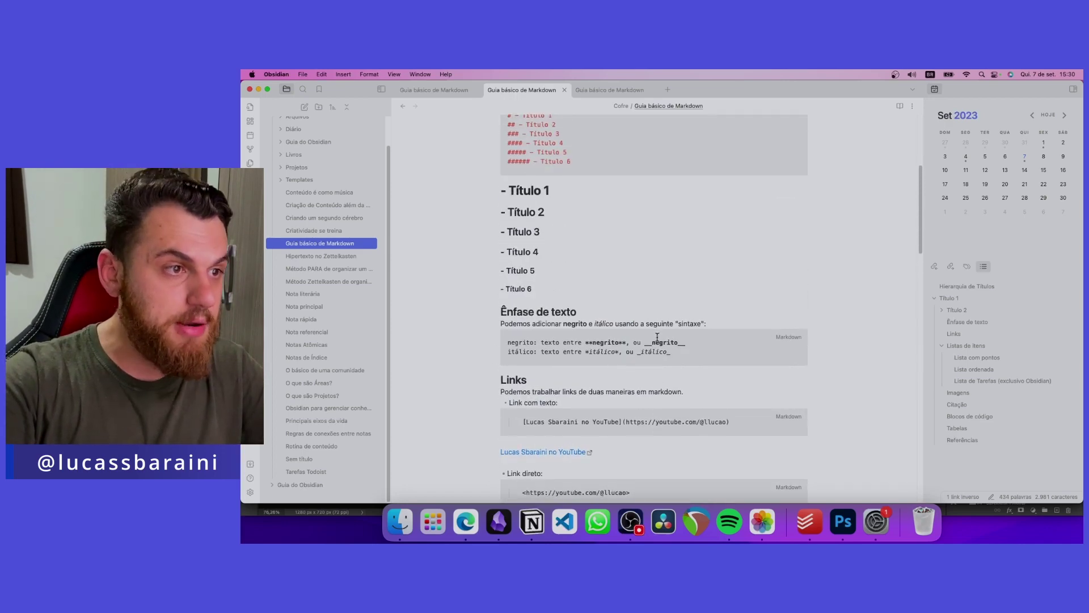
scroll(643, 337, down, 3)
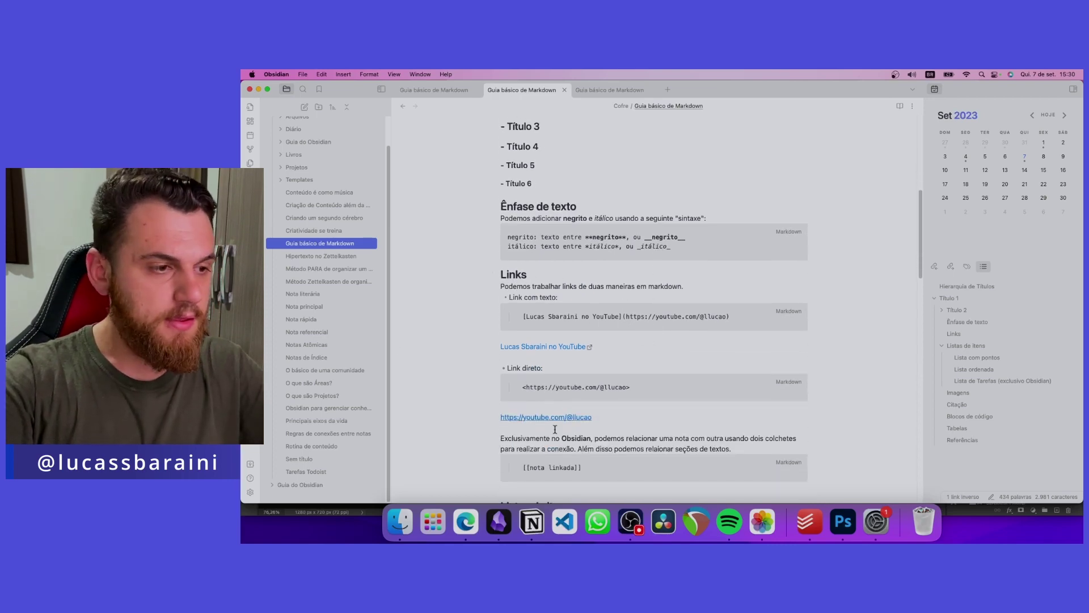
right_click(497, 536)
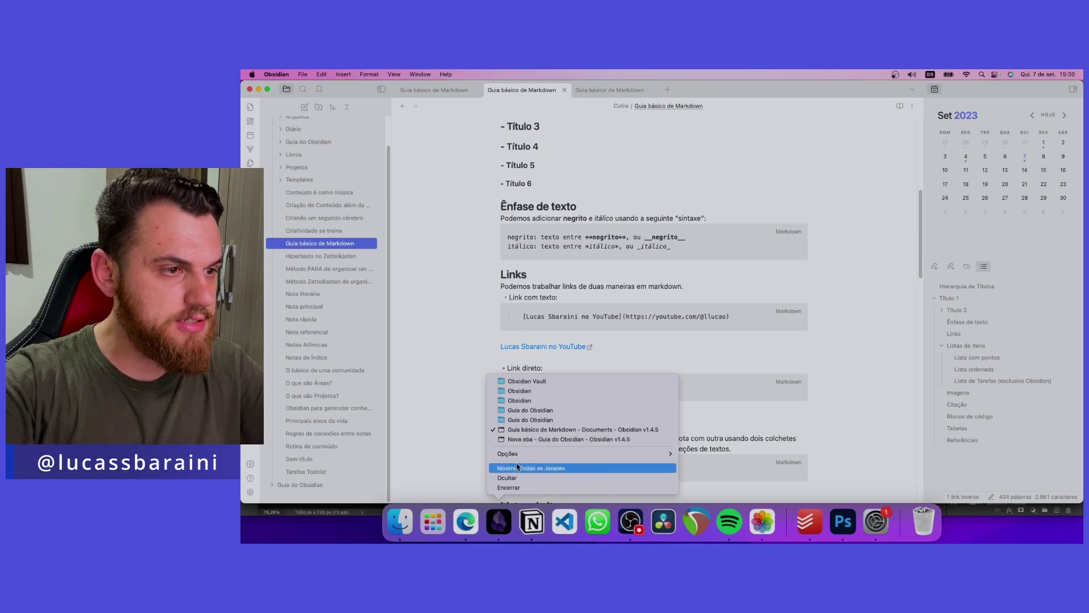
click(550, 438)
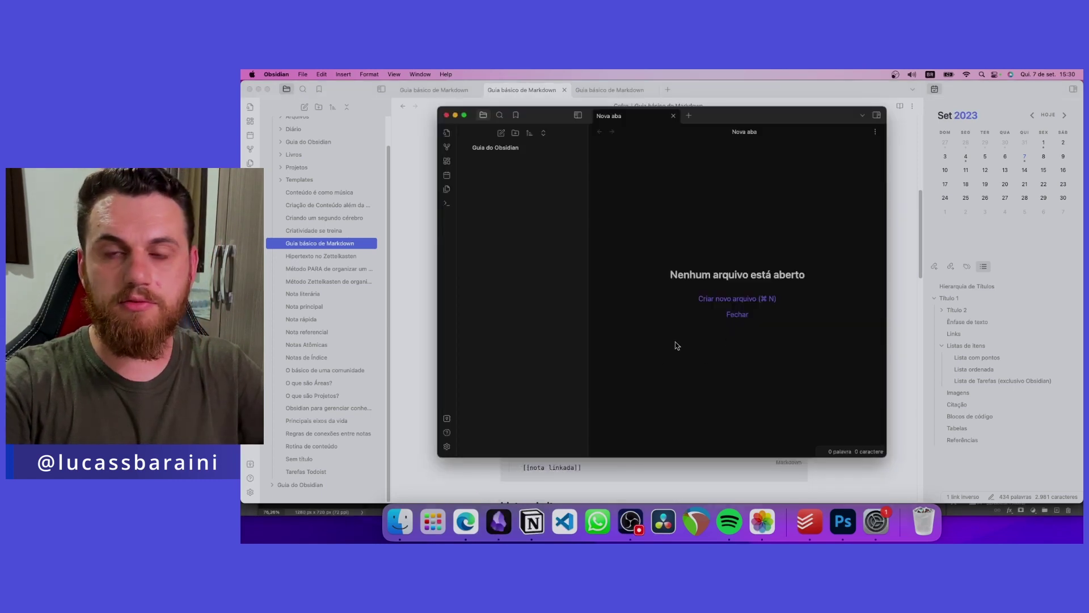
double_click(716, 120)
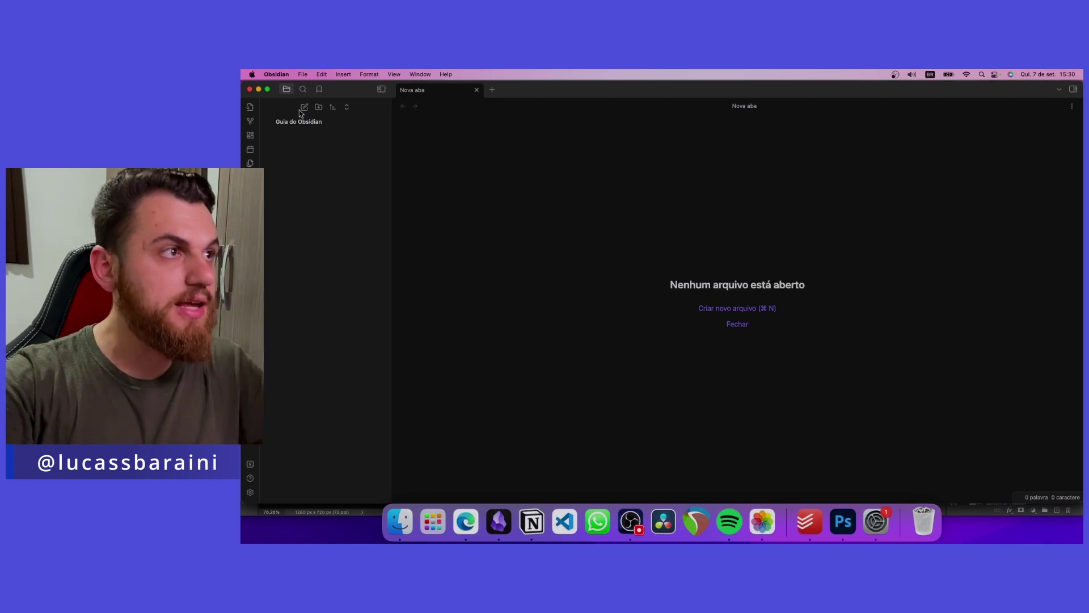
Step: Create a new note in the vault and title it "Primeira Nota do Cofre"
click(301, 108)
text(Prim)
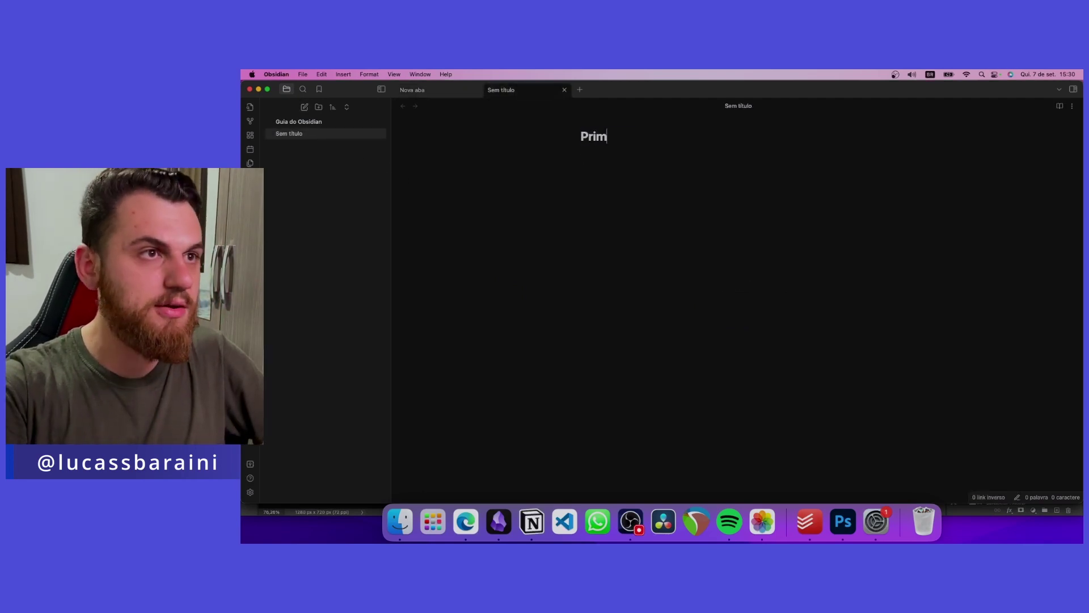
text(eira Nta)
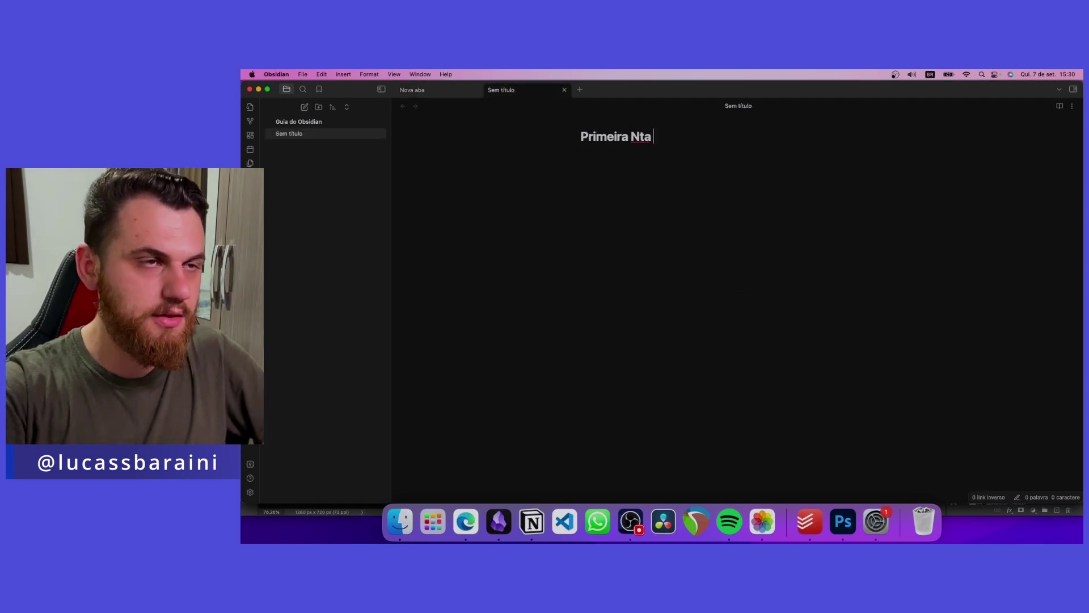
key(BackSpace)
key(BackSpace)
key(BackSpace)
text(ota do )
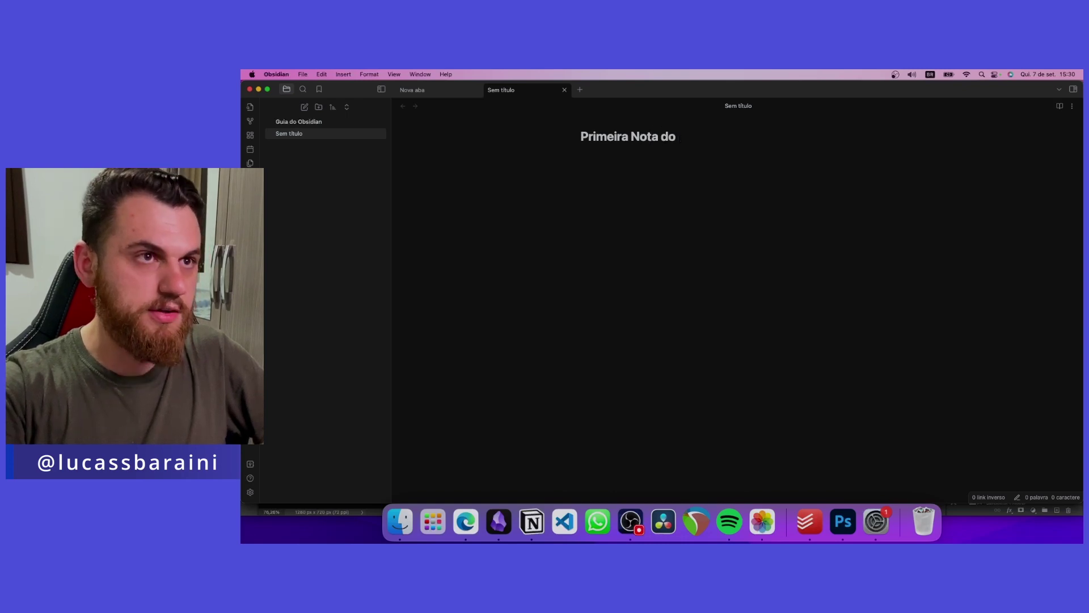
text(Cofre)
key(Return)
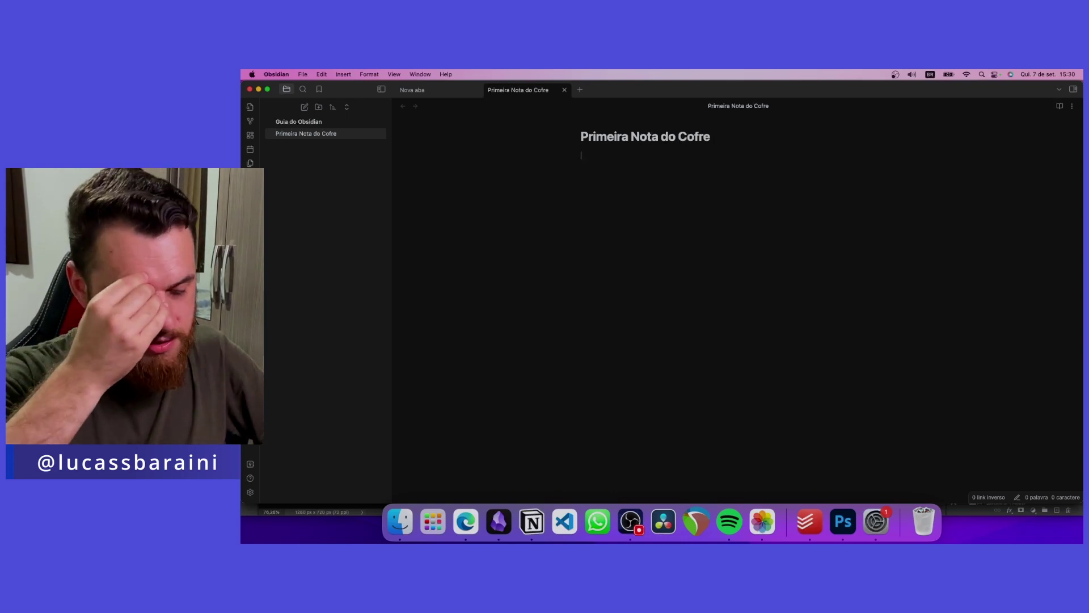
Step: Write "Essa é minha primeira nota e aqui vou mostrar como podemos linkar notas entre notas." as the note's body text
text(E)
text(Es)
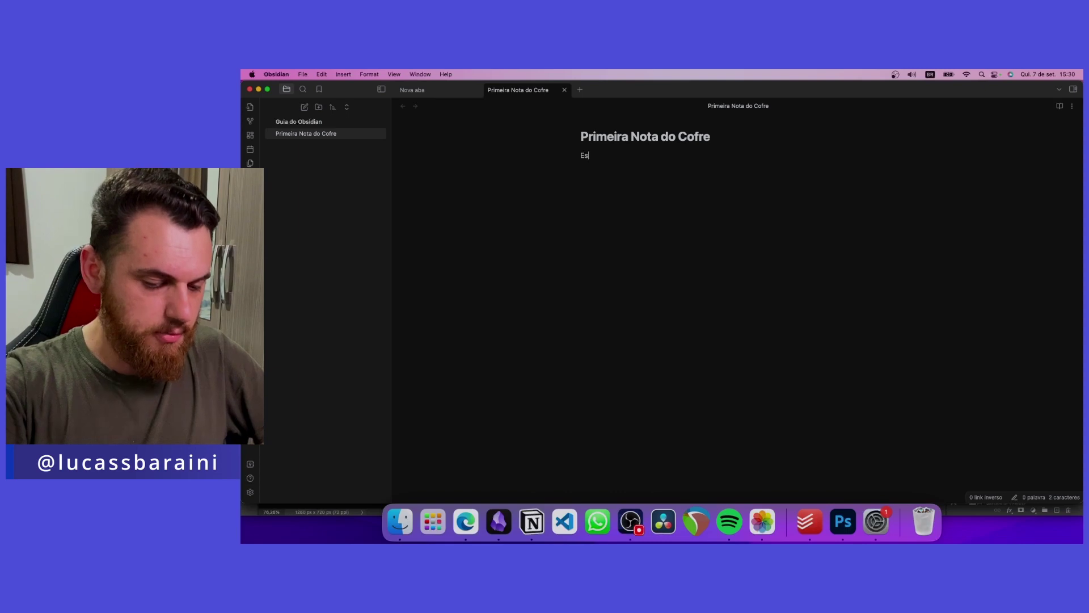
text(sa éminha prim)
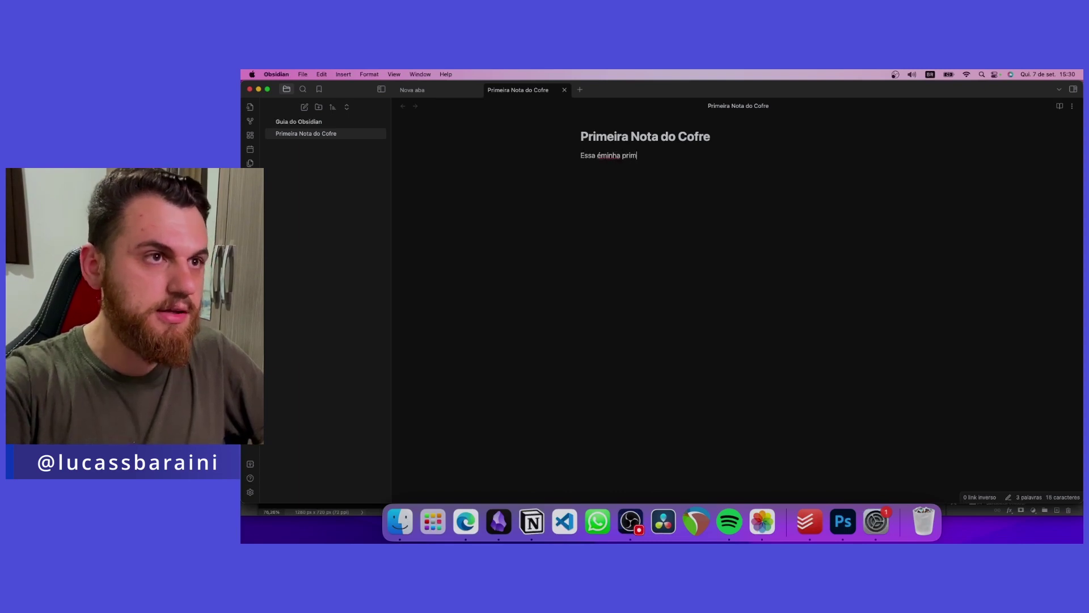
text(eira nota e aqu)
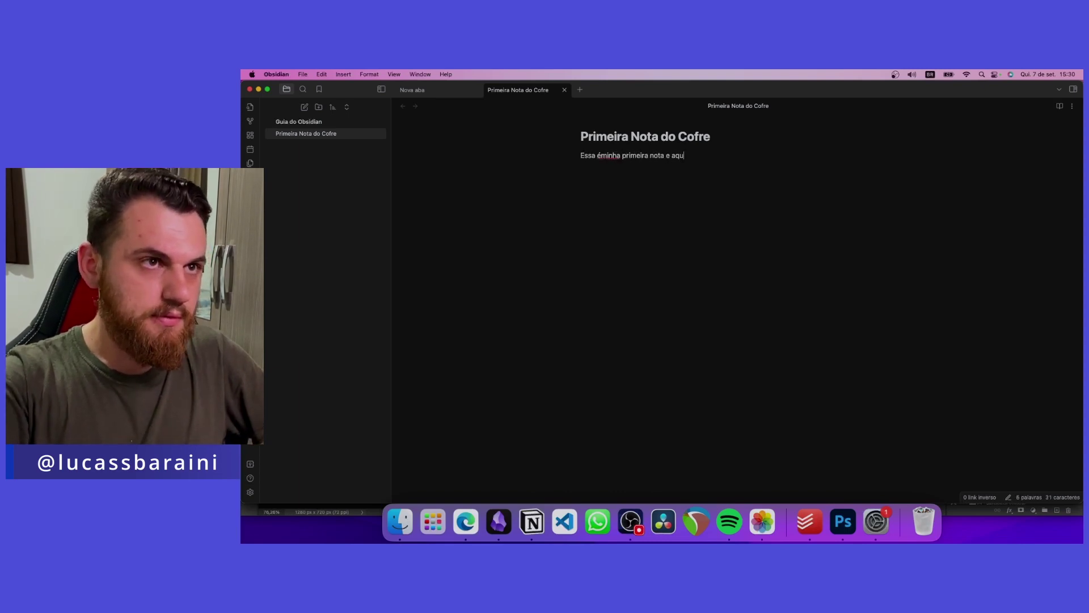
text(i vou most)
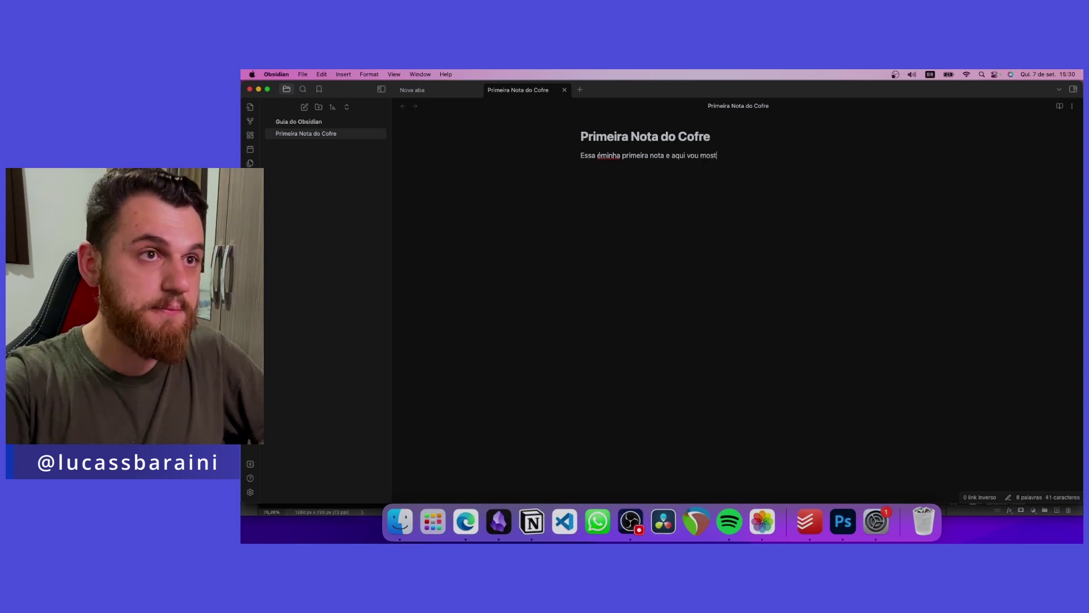
text(rar como p)
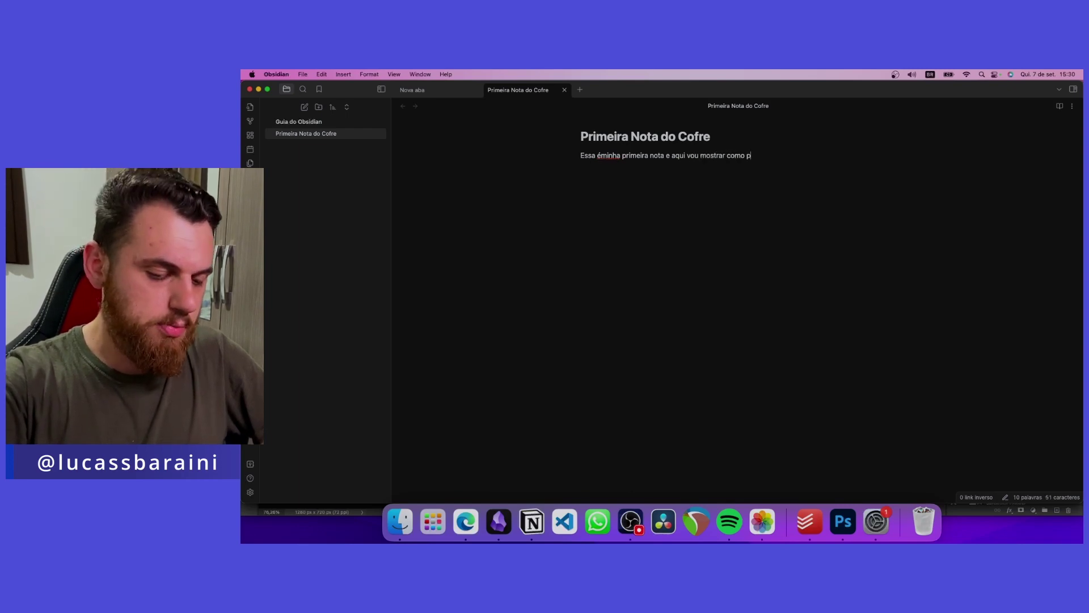
text(odemoslinkar notas )
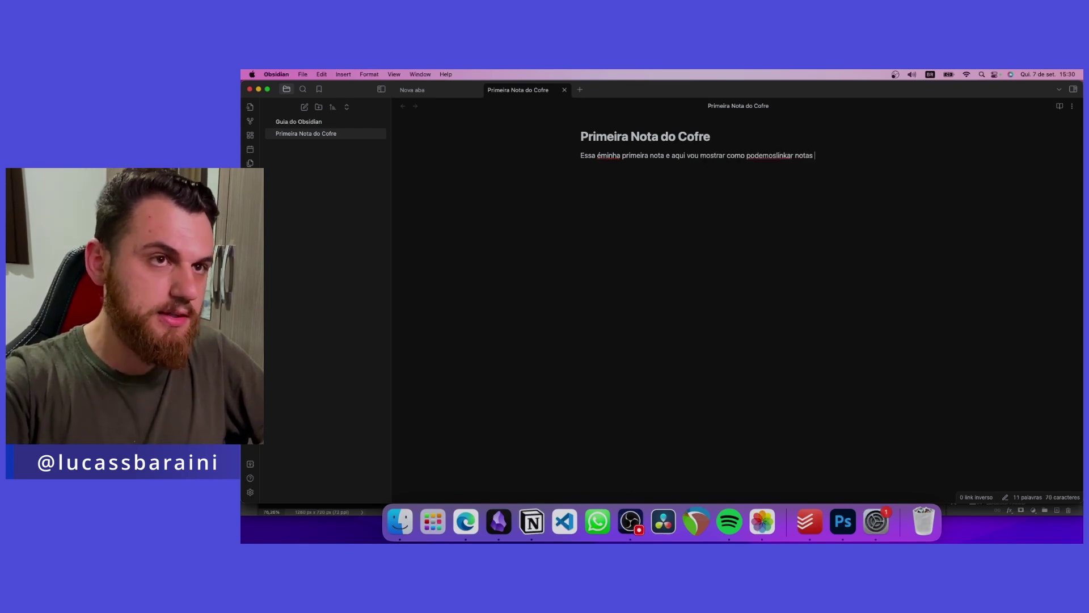
text(entre )
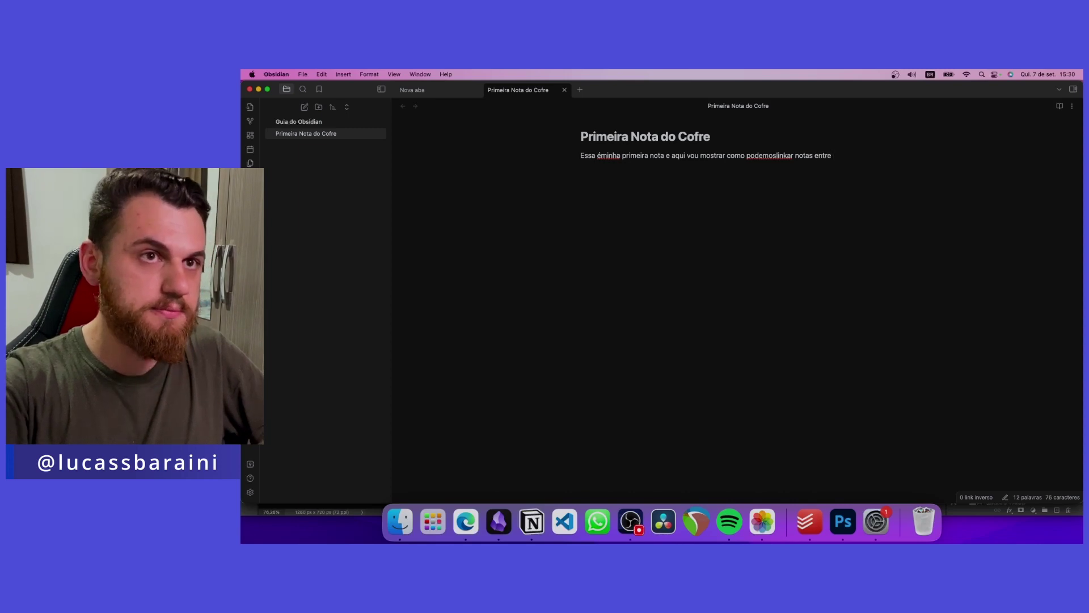
text(notas.)
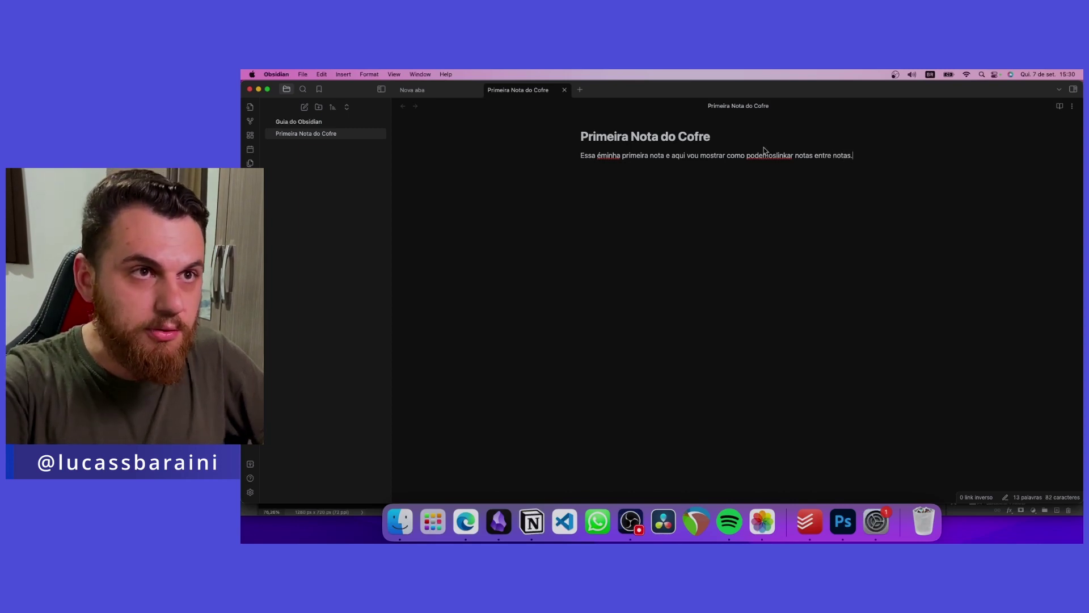
Step: Correct the spacing in the sentence so that it reads "é minha" and "podemos linkar"
click(777, 155)
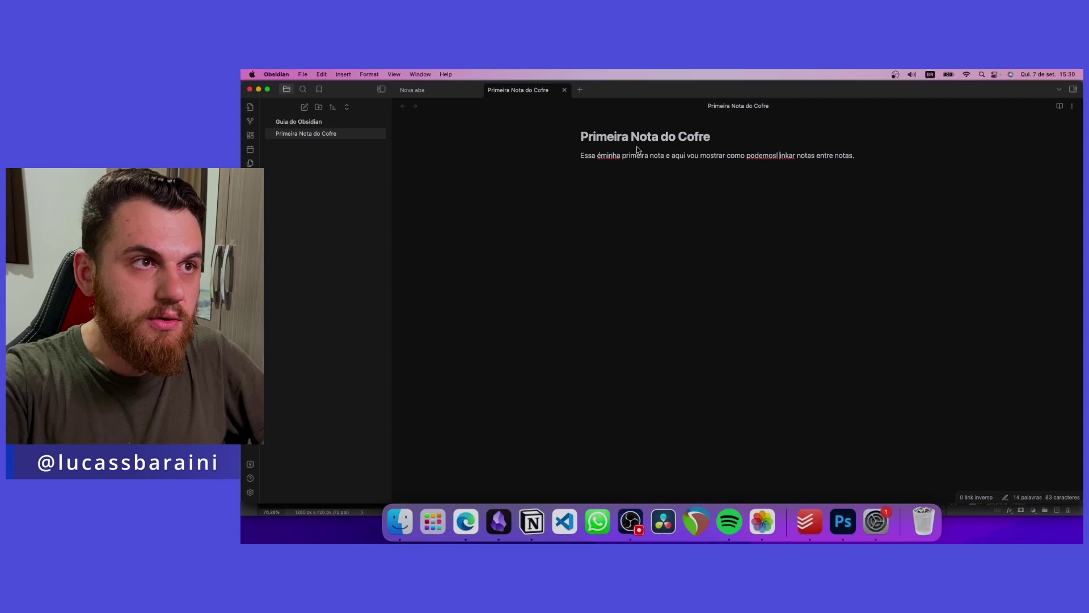
click(602, 155)
click(775, 155)
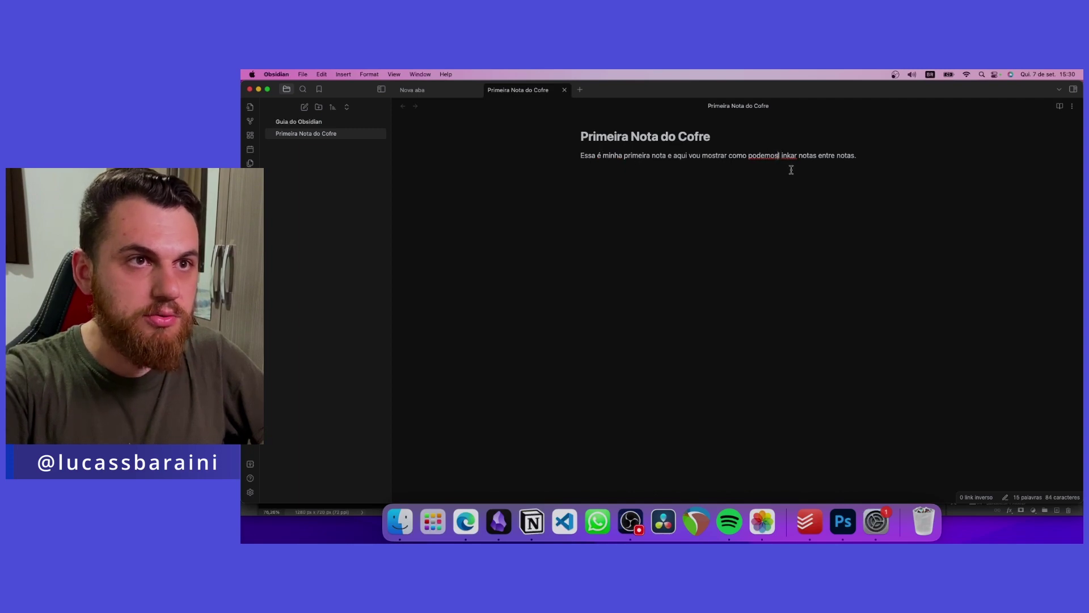
key(BackSpace)
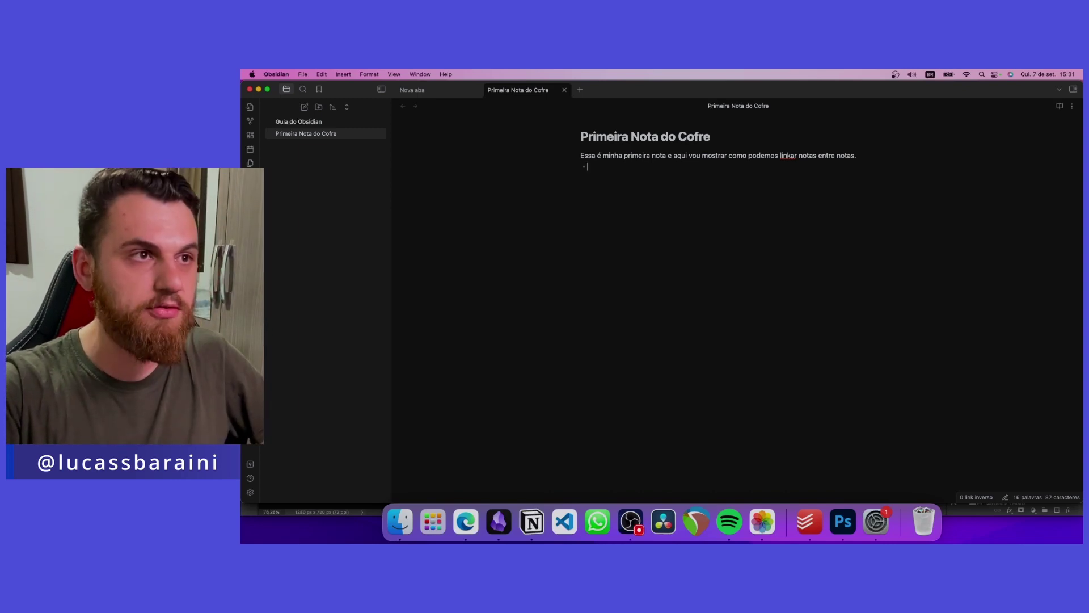
Step: Add the bulleted link [[Nota que quero criar]] below the sentence and follow it in reading view to create that note
text([[)
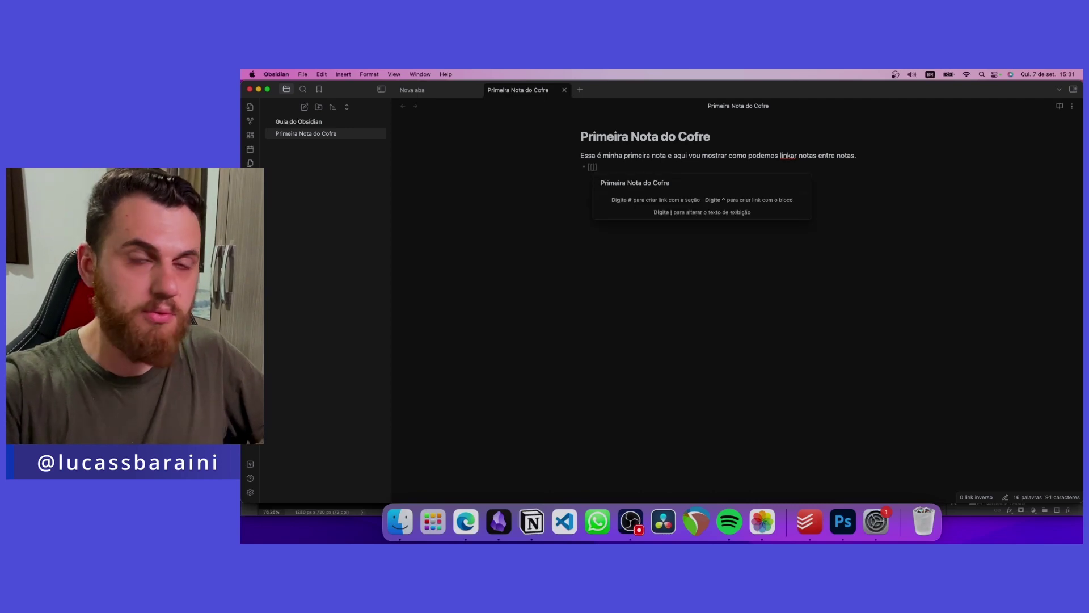
text(Nota )
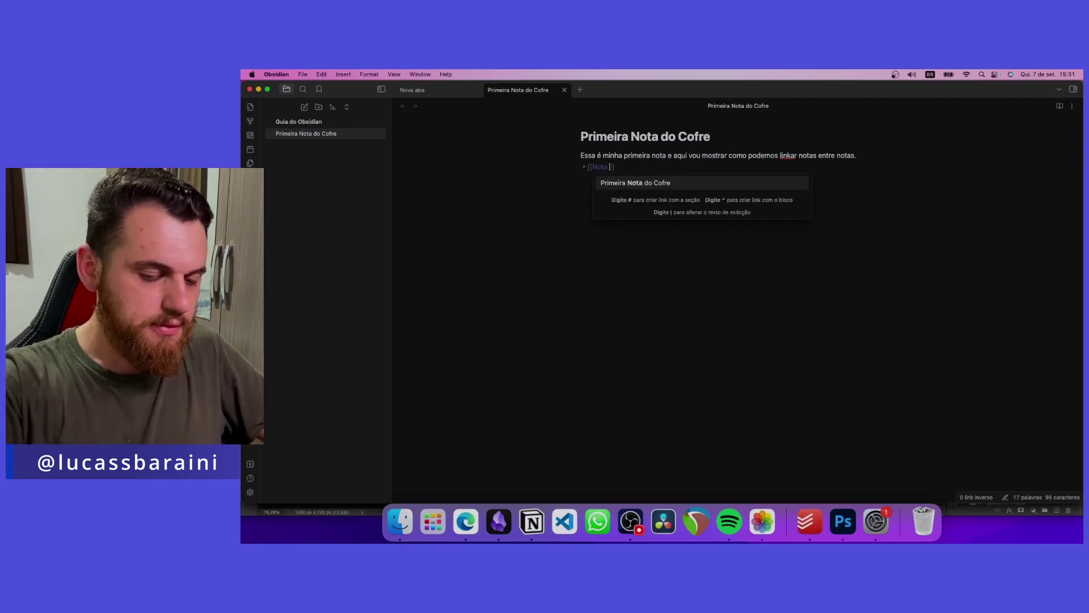
text(que quero criar)
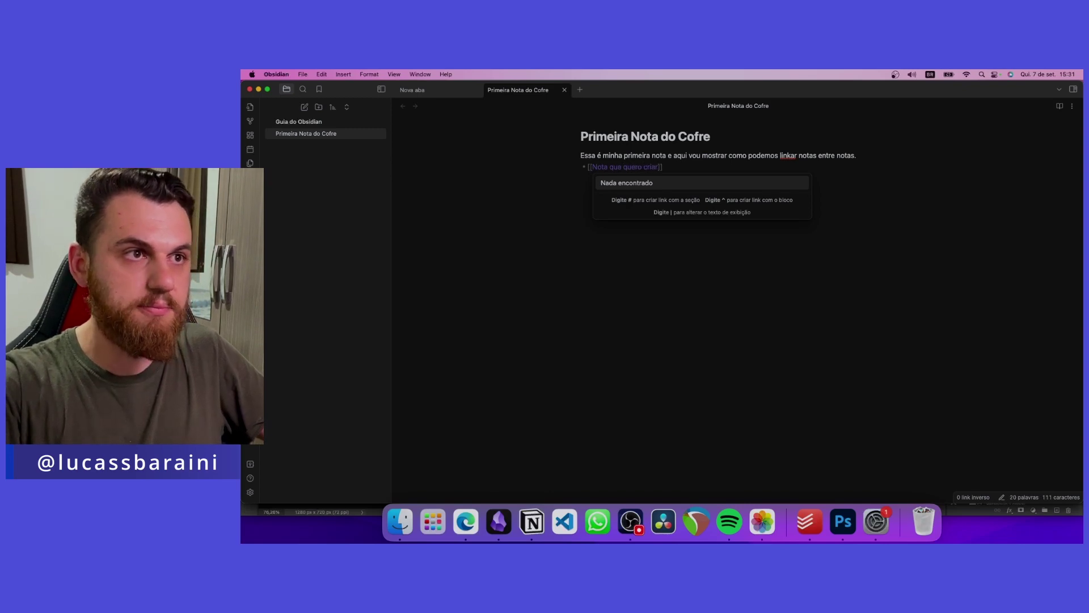
key(Escape)
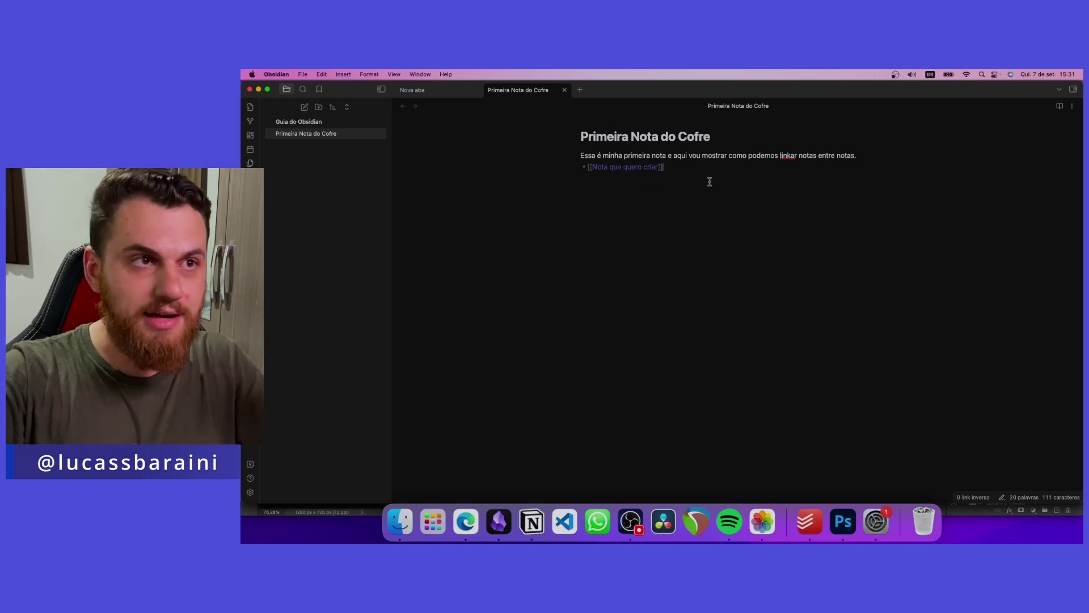
click(1059, 107)
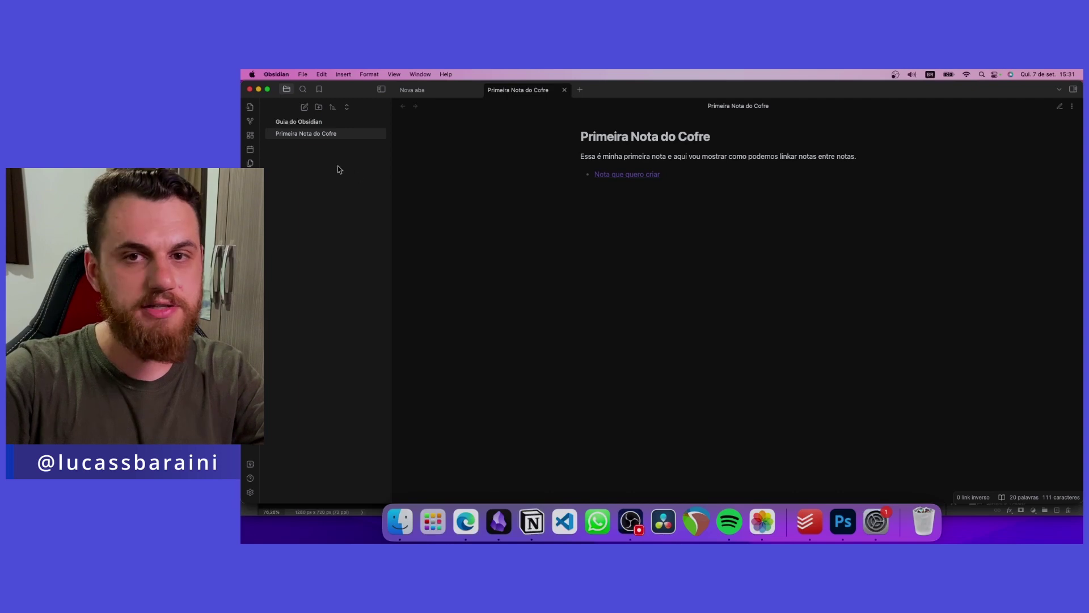
click(626, 175)
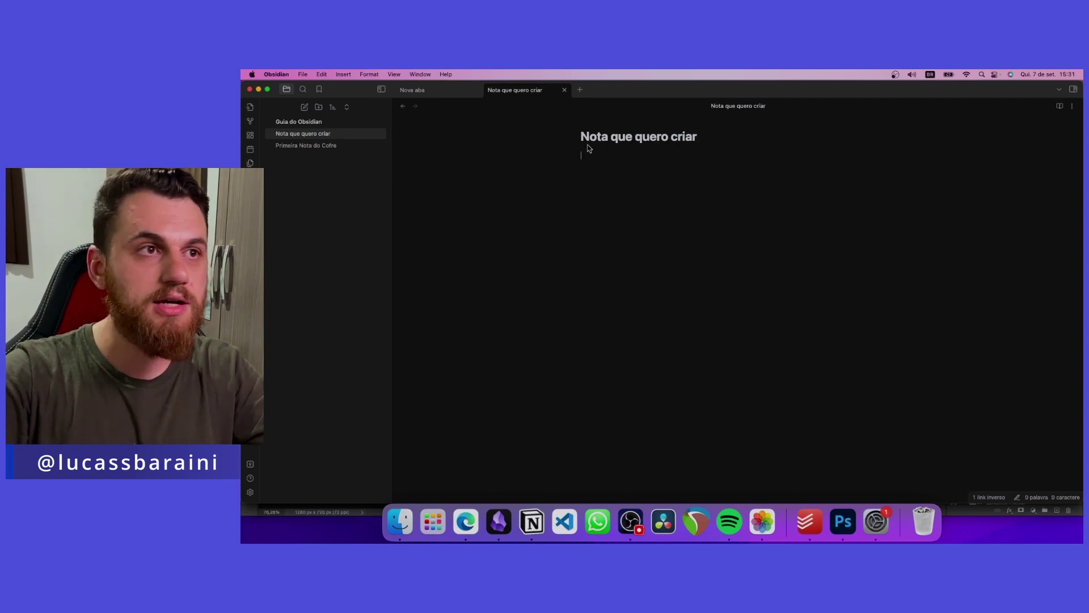
Step: Write "Agora quero linkar com a primeira nota" in the new note and end it with a link to Primeira Nota do Cofre
click(630, 155)
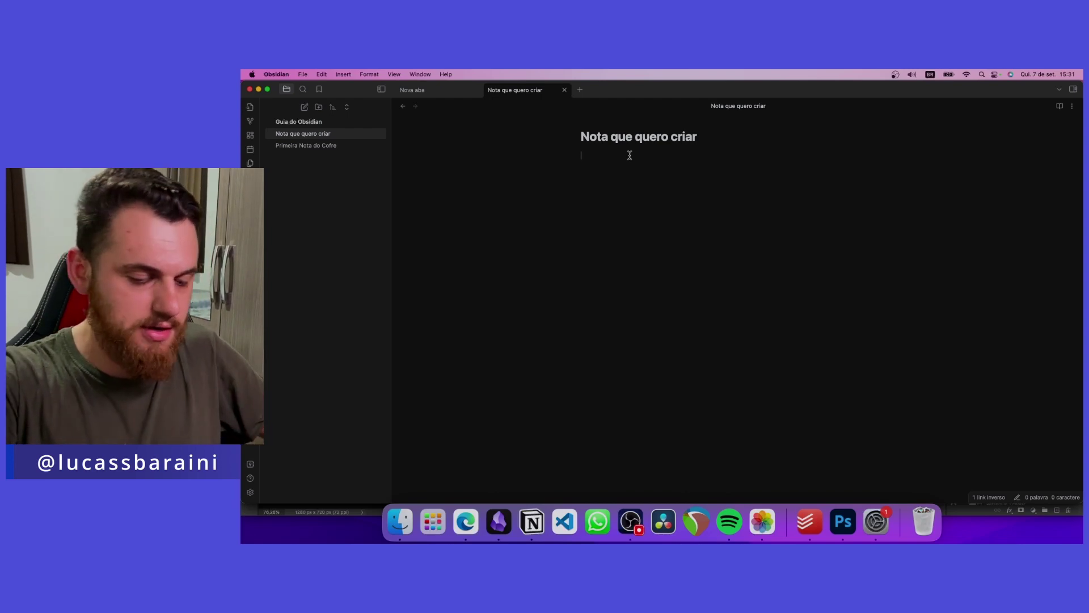
text(Agora que)
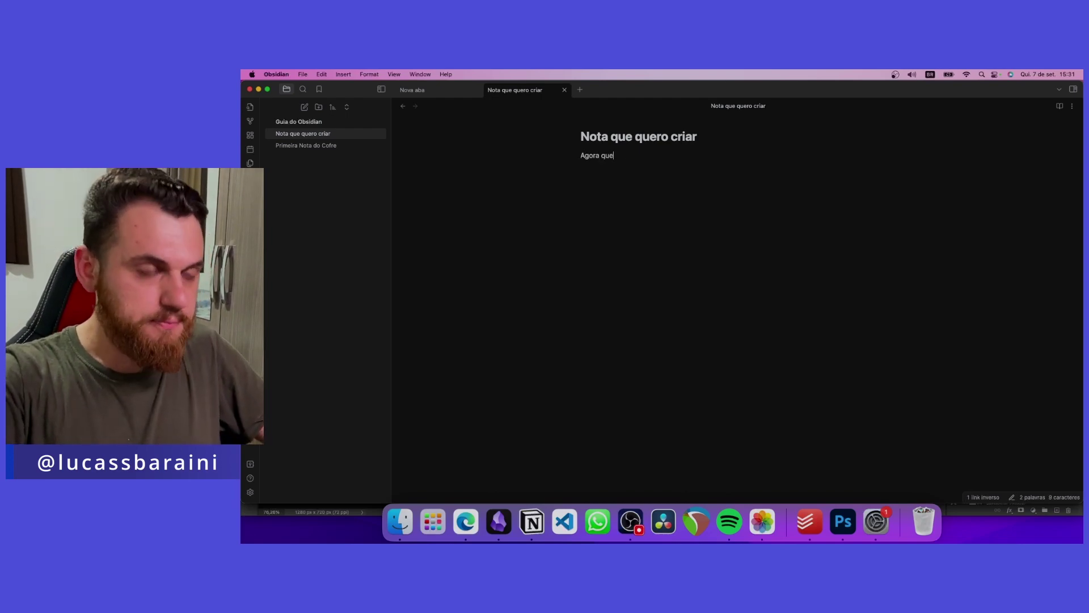
text(ro linkar com ap)
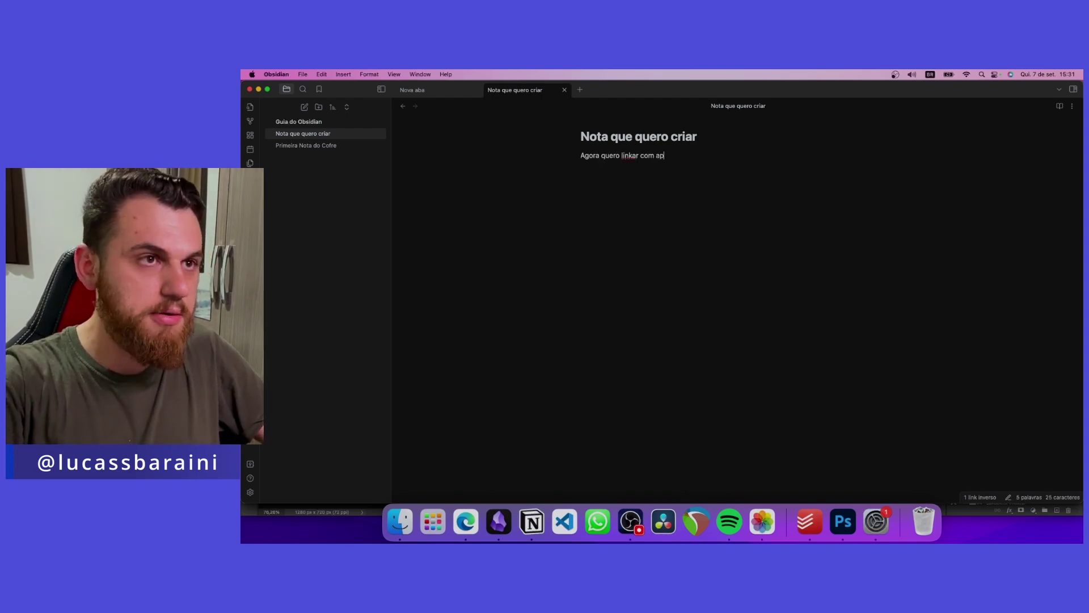
key(BackSpace)
key(BackSpace)
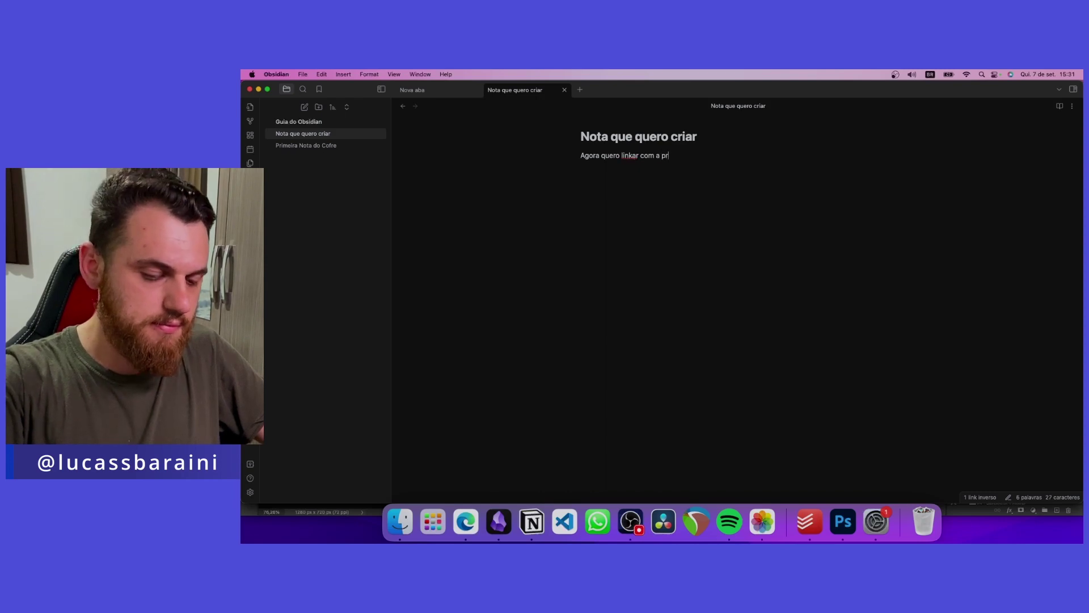
text(imeira nota )
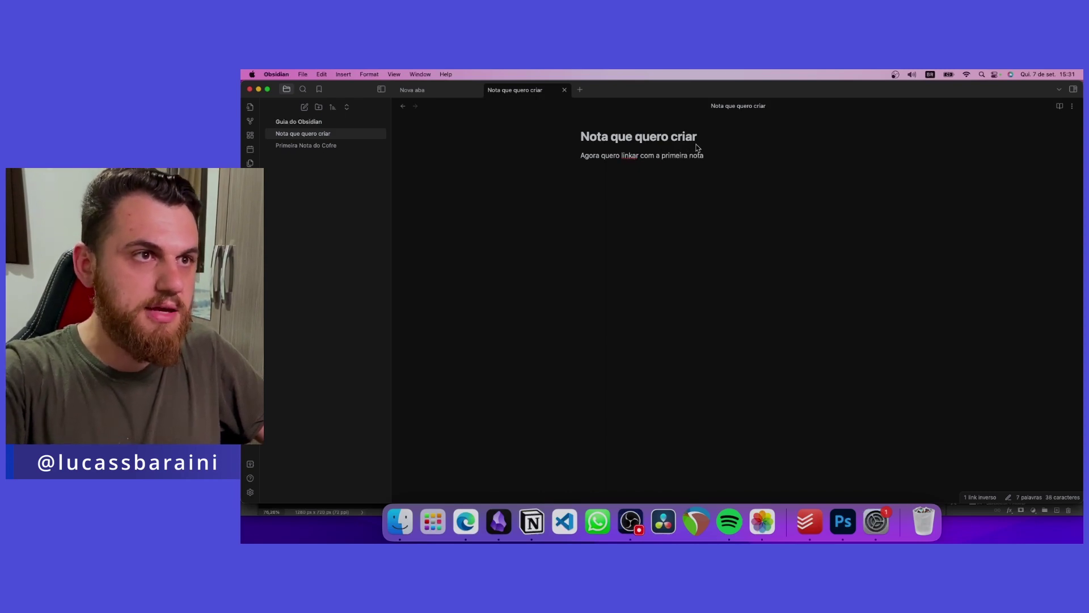
text([[)
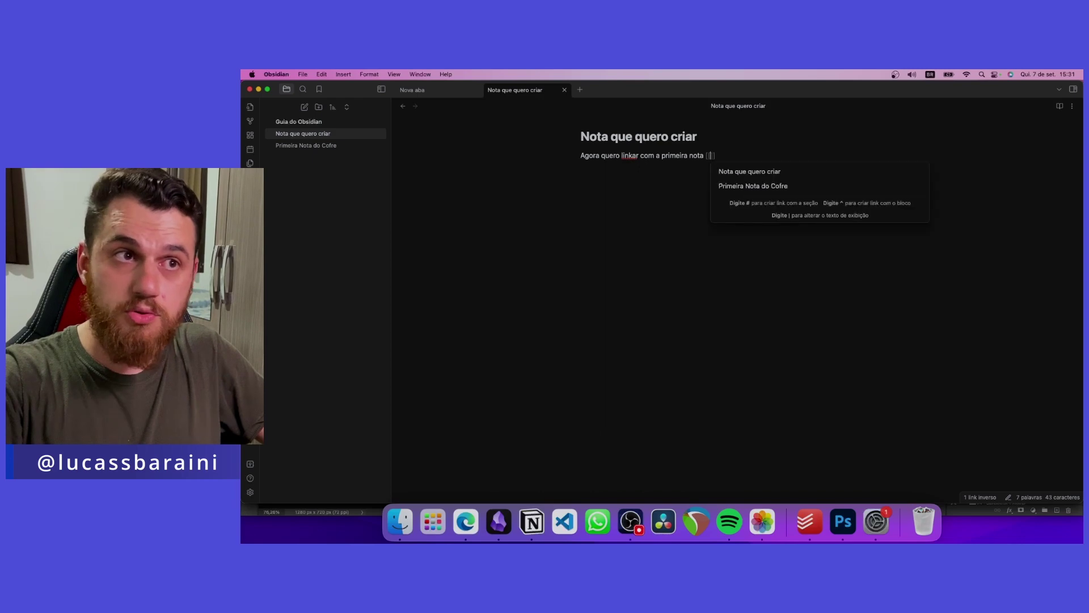
click(740, 188)
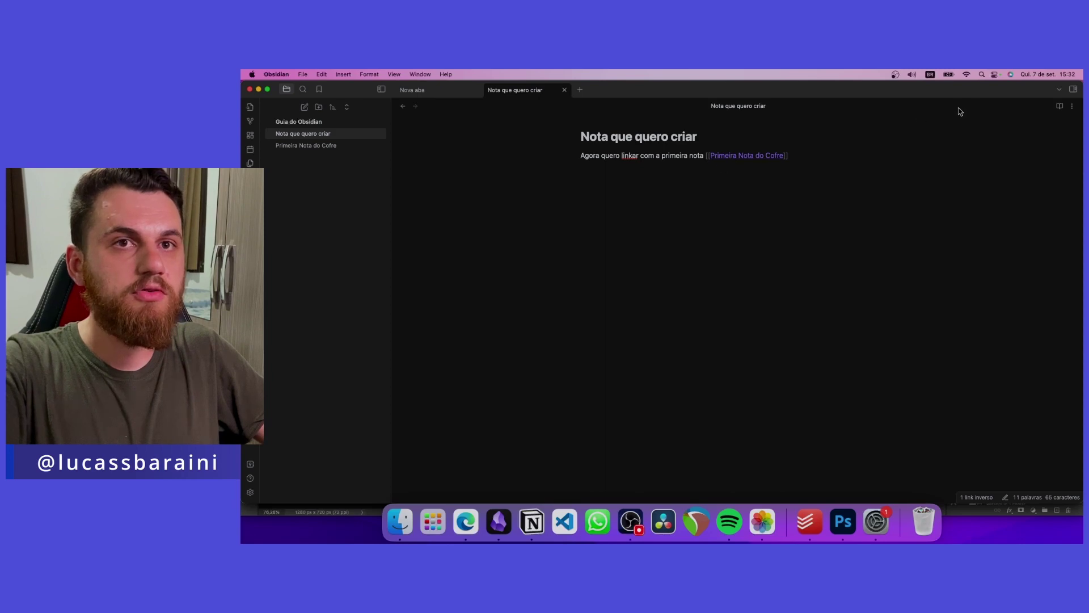
Step: Show the note in reading view and follow the links to Primeira Nota do Cofre and back to Nota que quero criar
click(1060, 105)
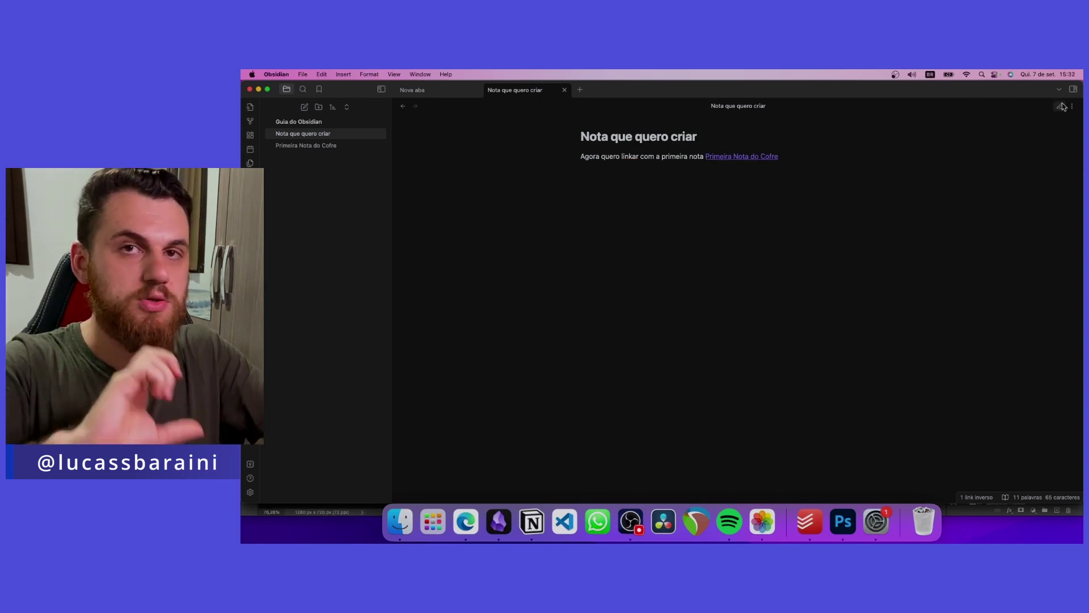
click(756, 157)
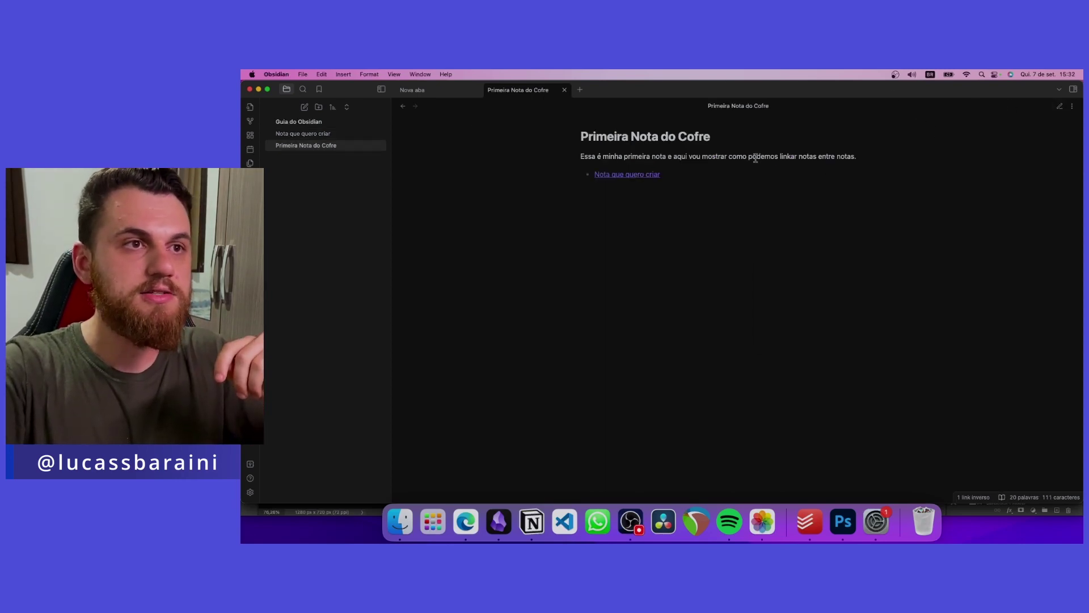
click(647, 175)
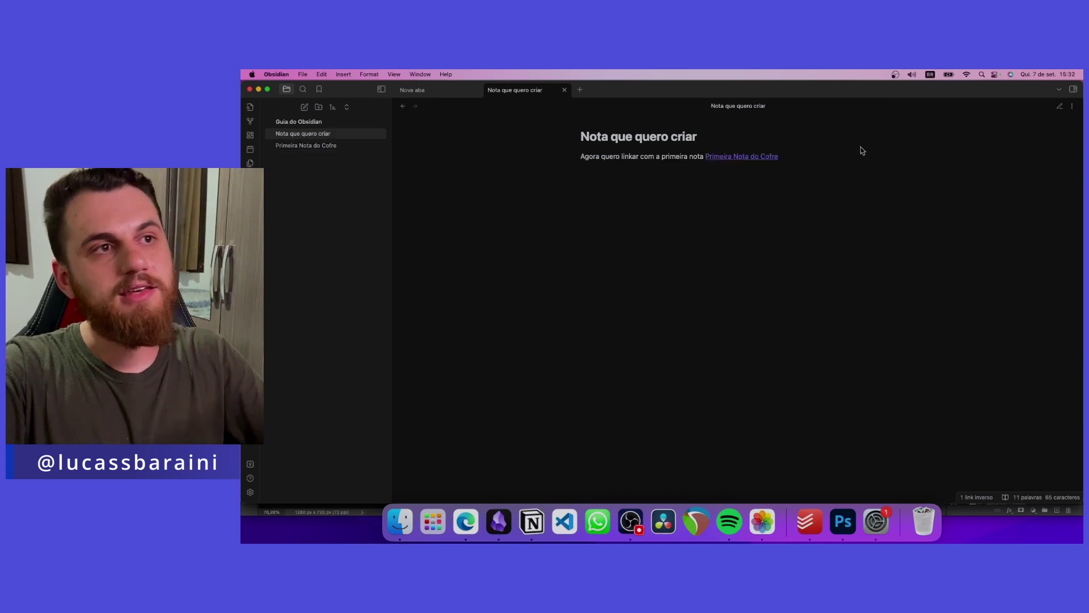
Step: Create a new note titled "Terceira nota" with the body text "Terceira nota do cofre"
click(305, 108)
text(Terceira nota)
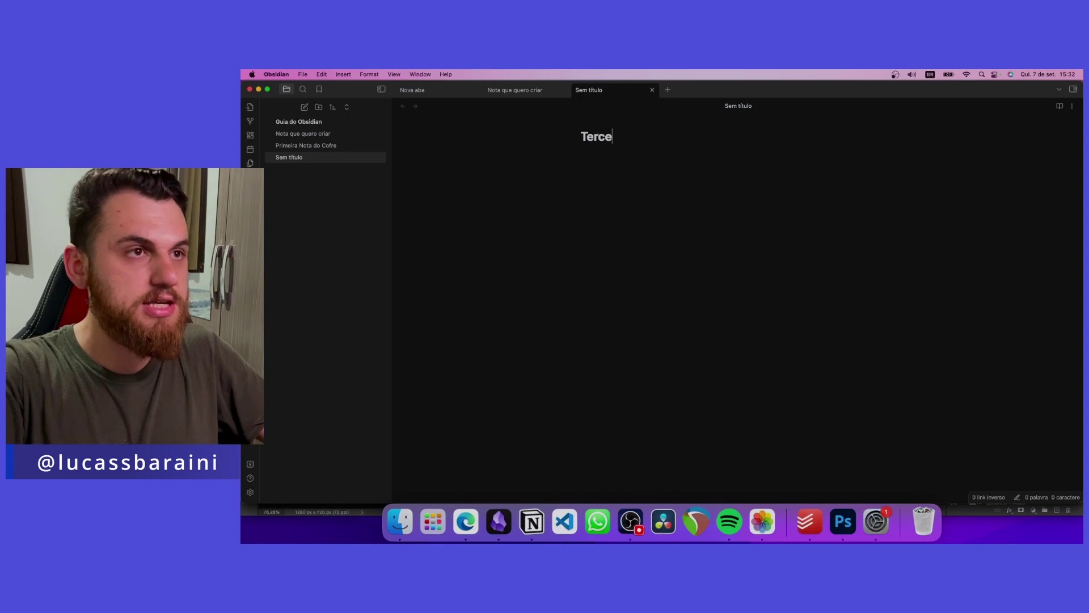
key(Return)
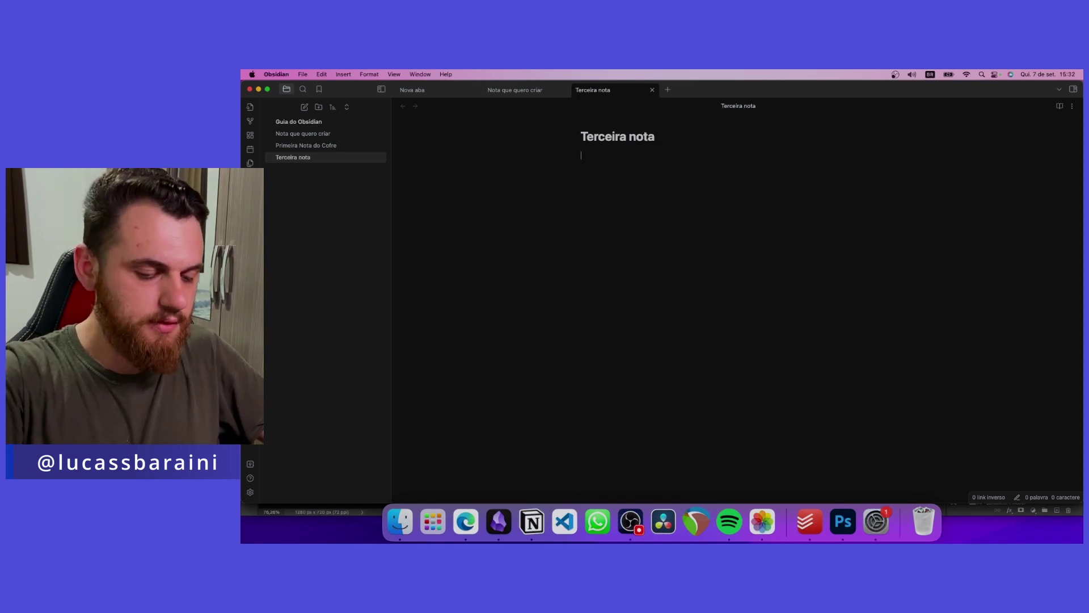
text(Terceira ota do cofre)
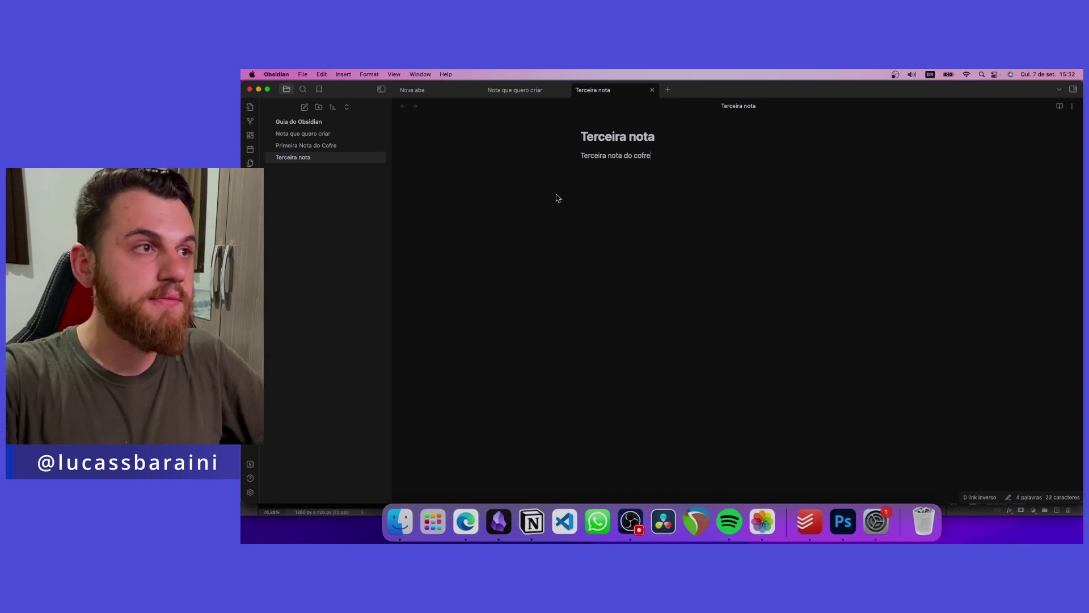
Step: Open Primeira Nota do Cofre and add a second bullet linking to Terceira nota
click(343, 148)
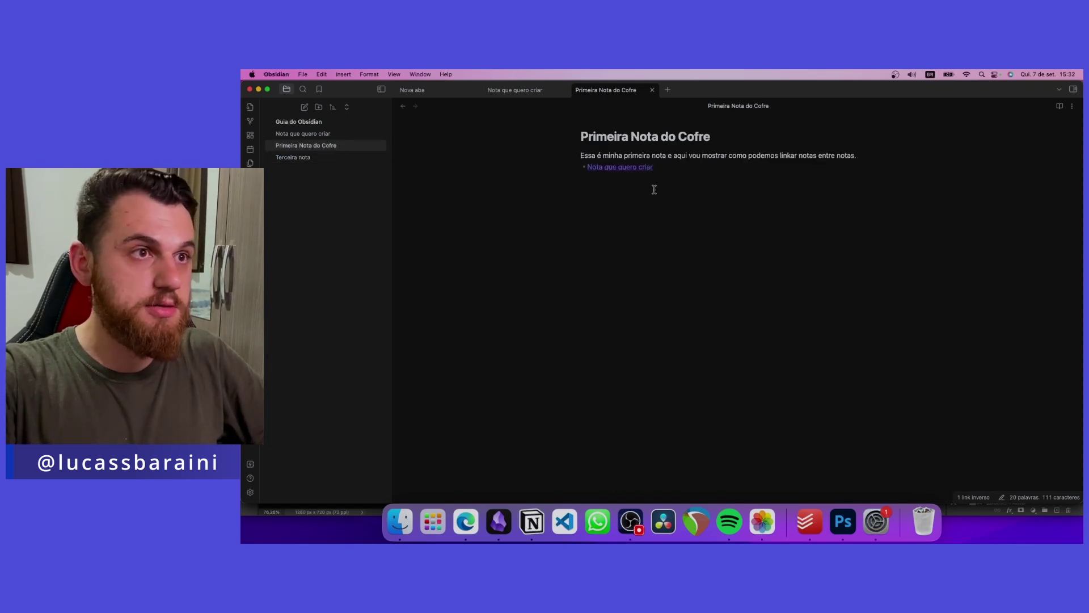
click(700, 169)
key(Return)
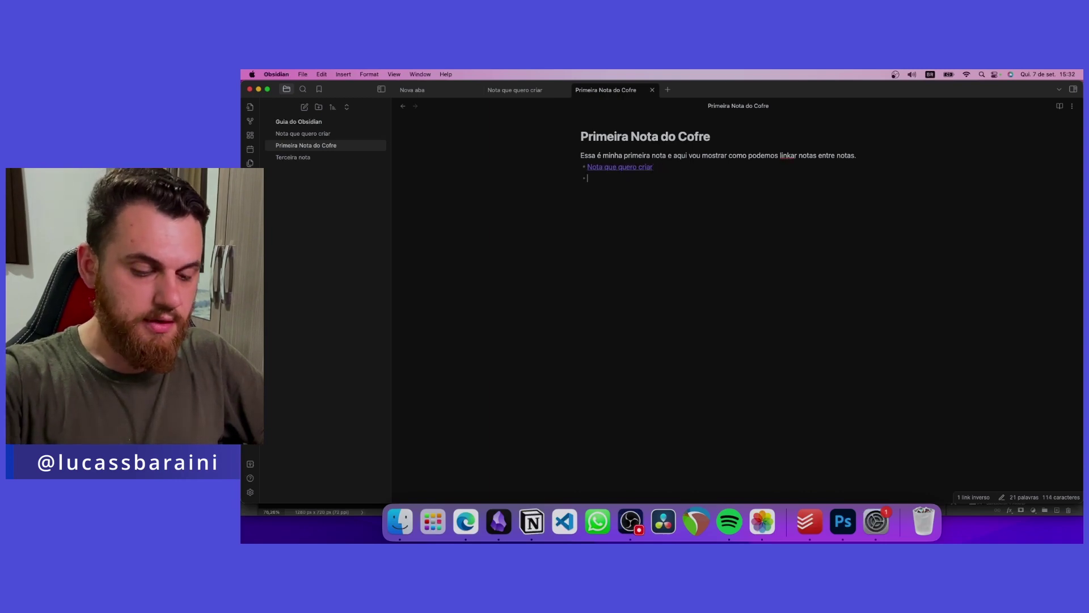
text([[)
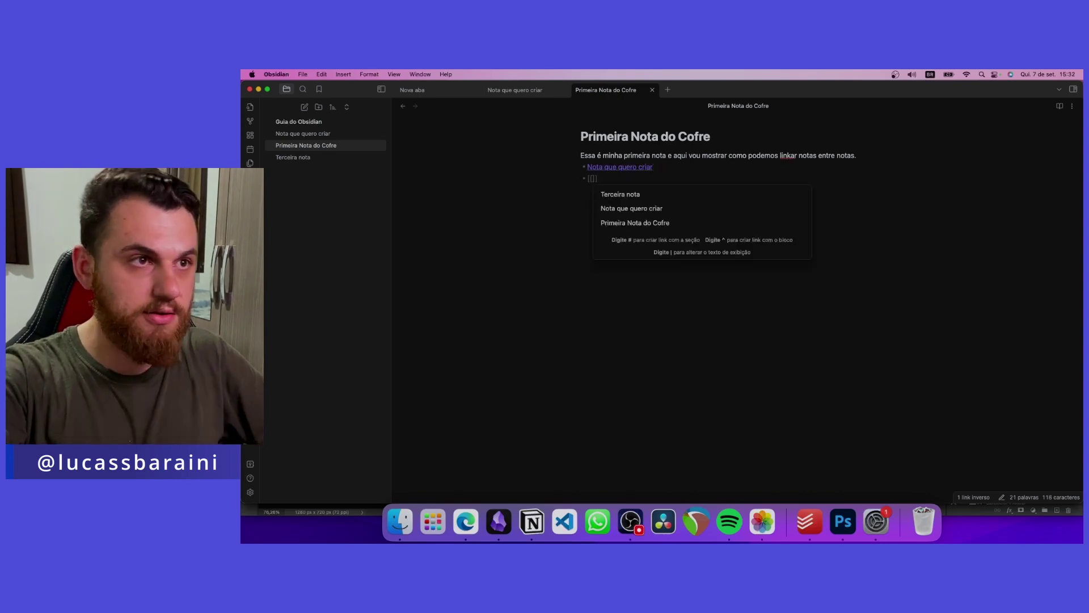
click(711, 196)
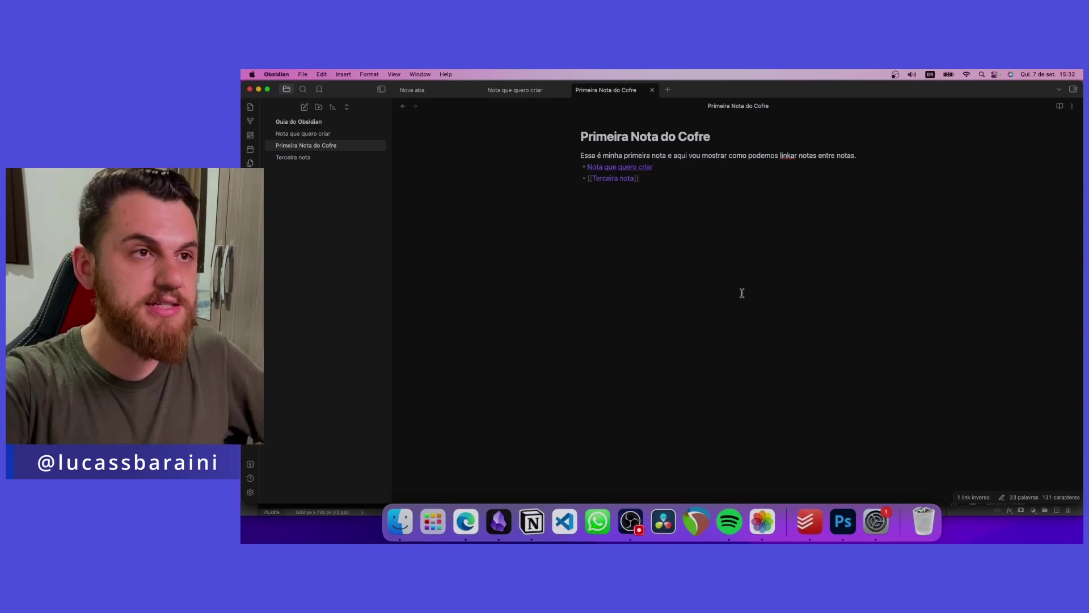
Step: Create a new note titled "Quarta Nota"
key(super+n)
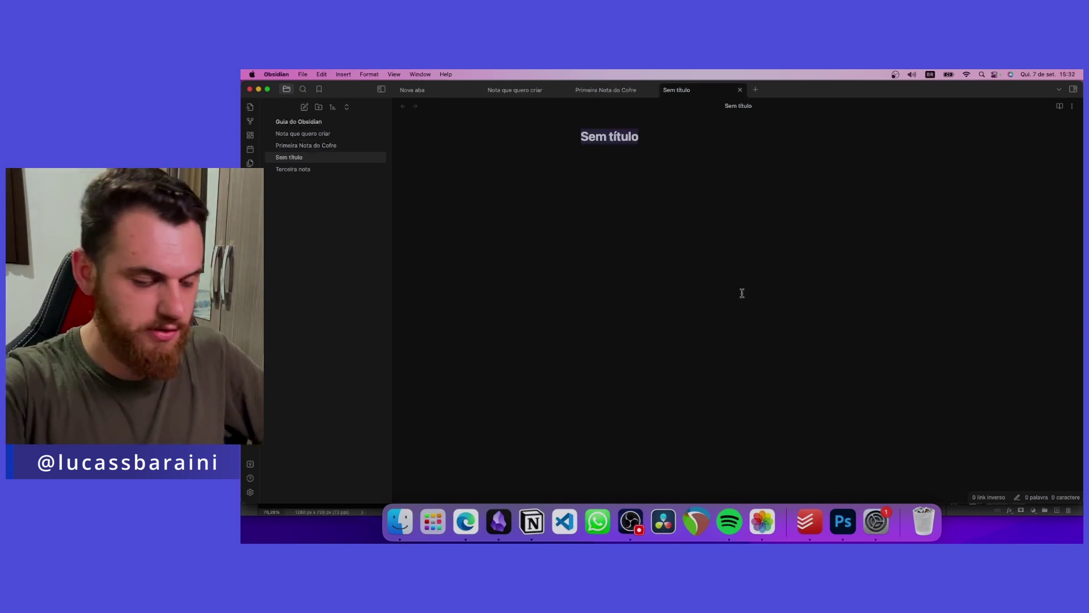
text(Quarta Nota)
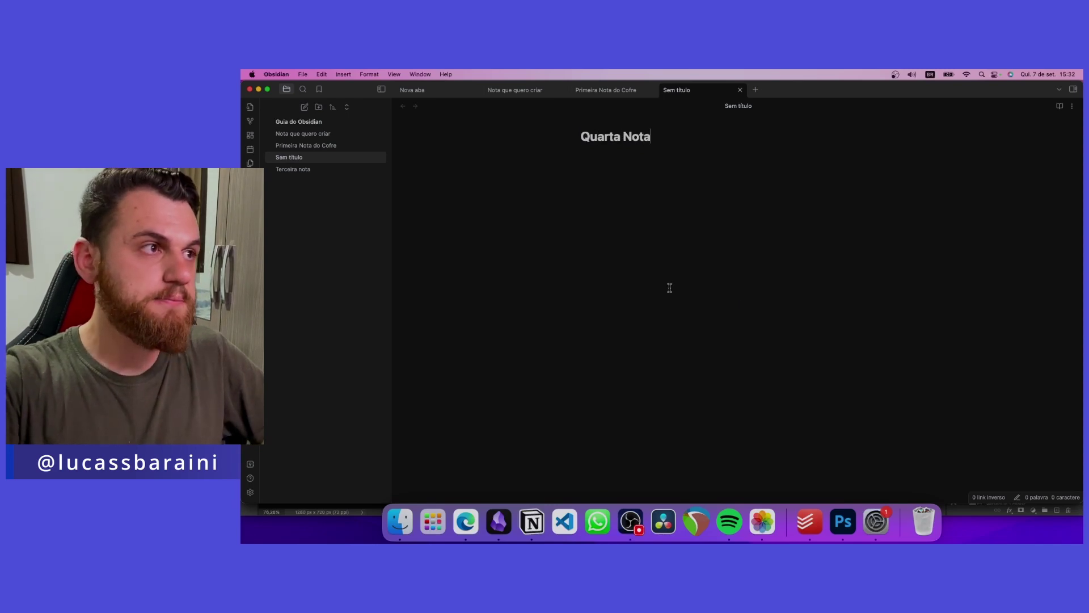
key(Return)
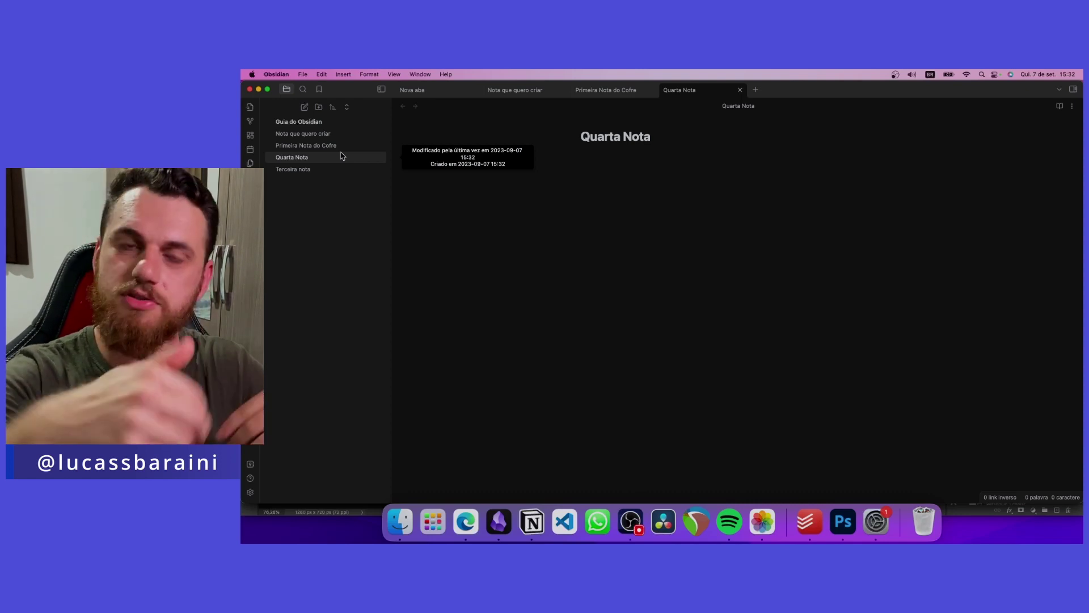
Step: Write "O teorema de pitágoras é aplicado em triângulos retângulos." in the note's body, with correct spacing between the words
click(650, 169)
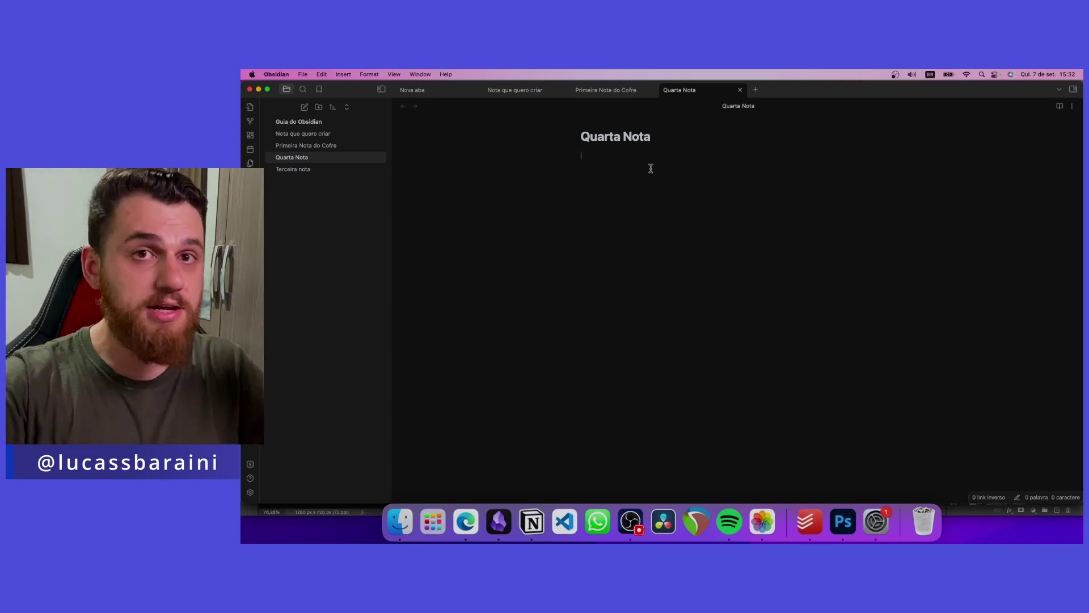
triple_click(626, 132)
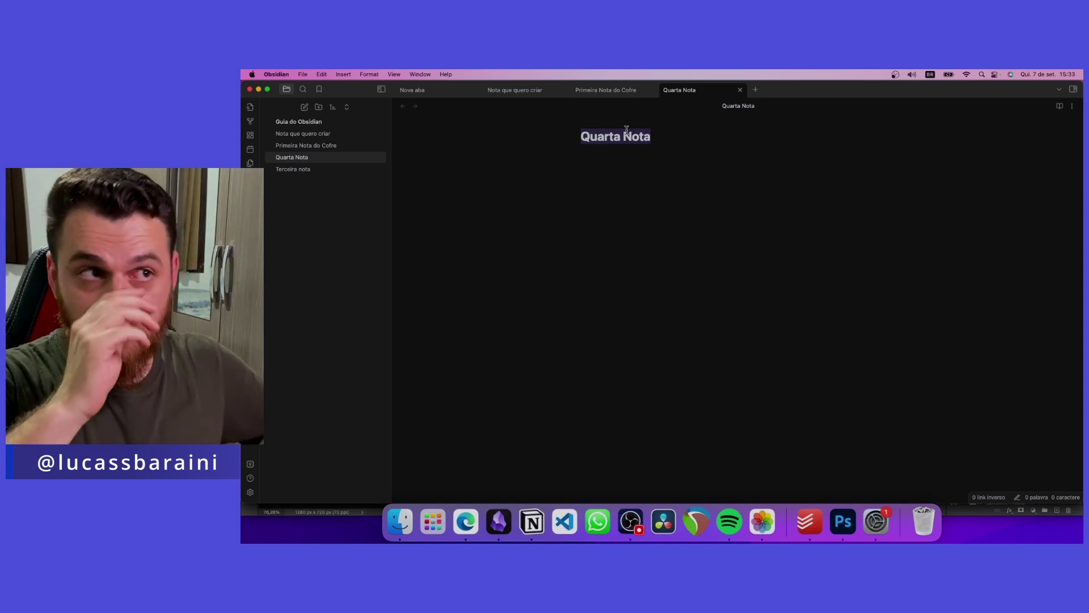
click(644, 150)
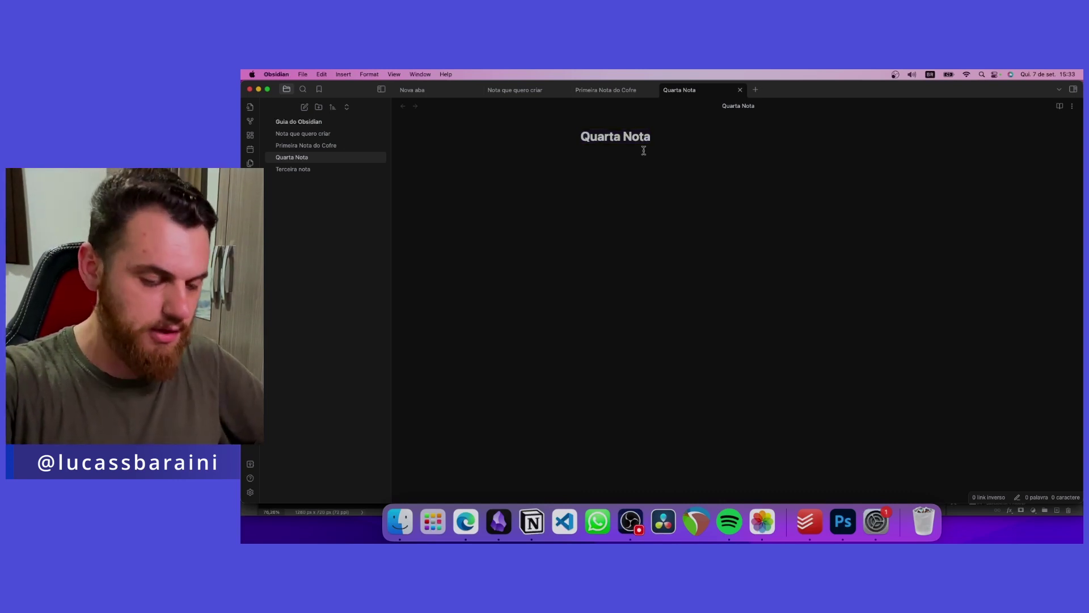
text(O teo)
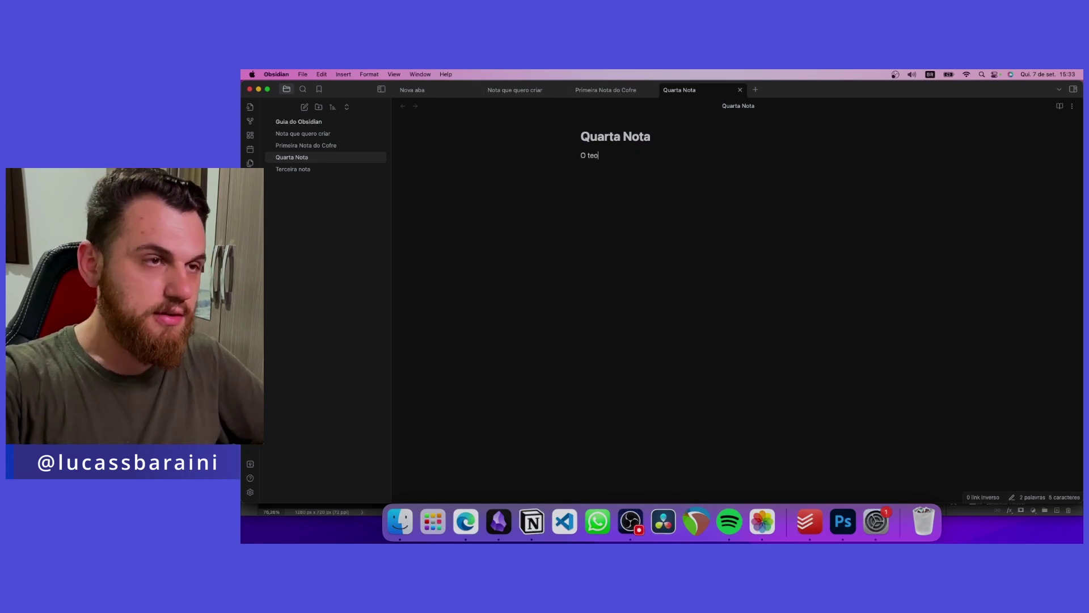
text(rema de pit)
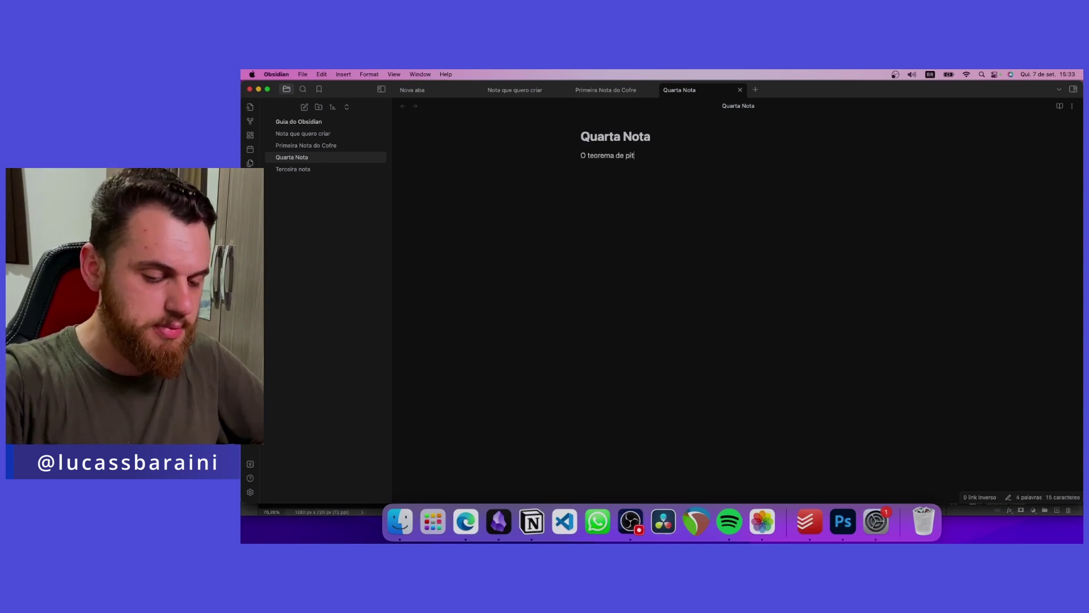
text(ágoras)
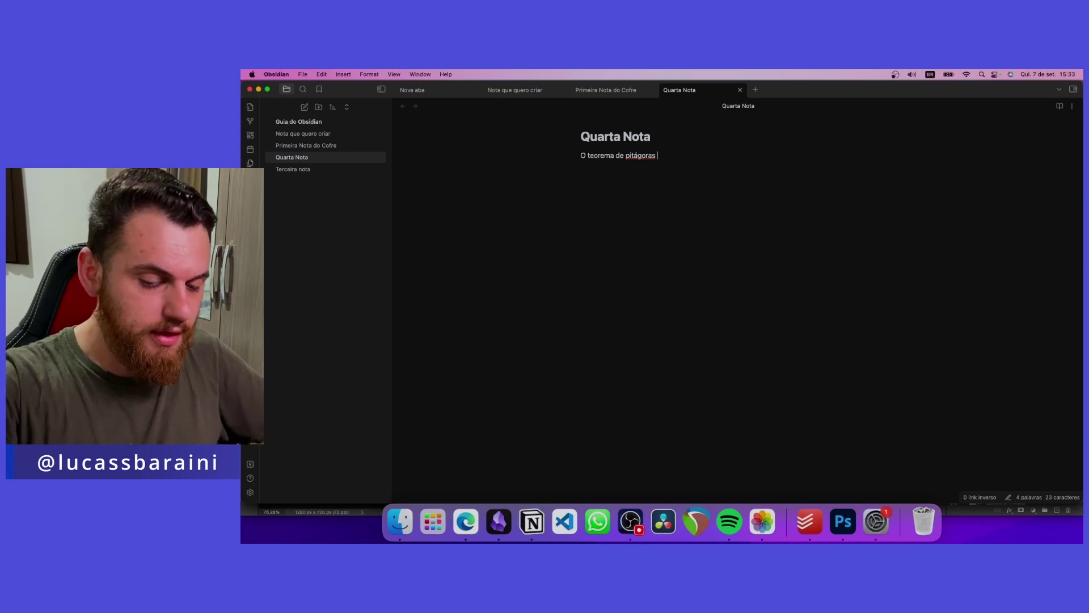
text(éaplicado)
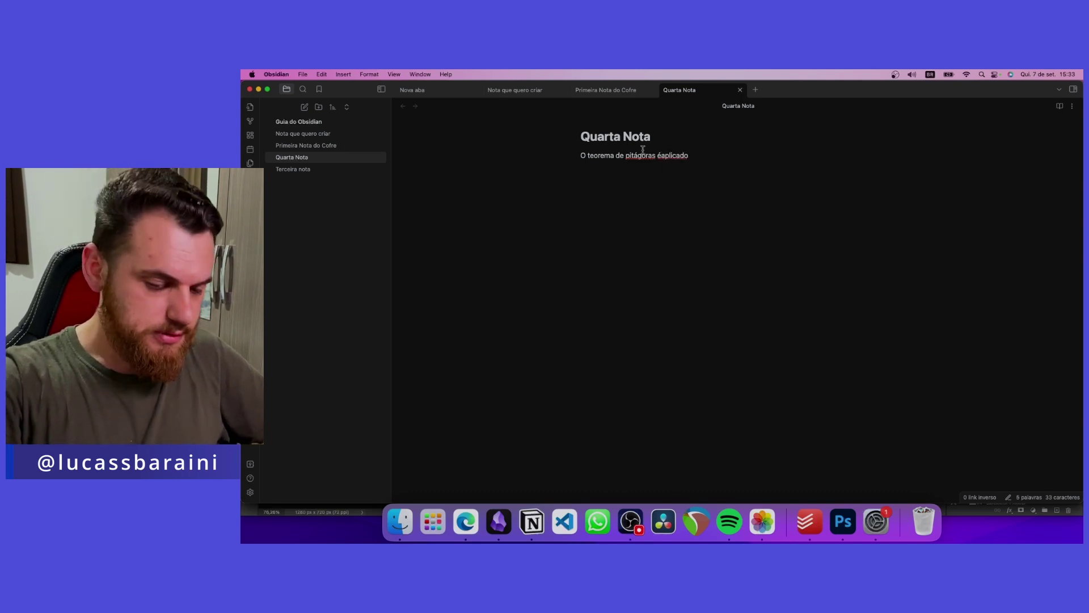
text( em tri)
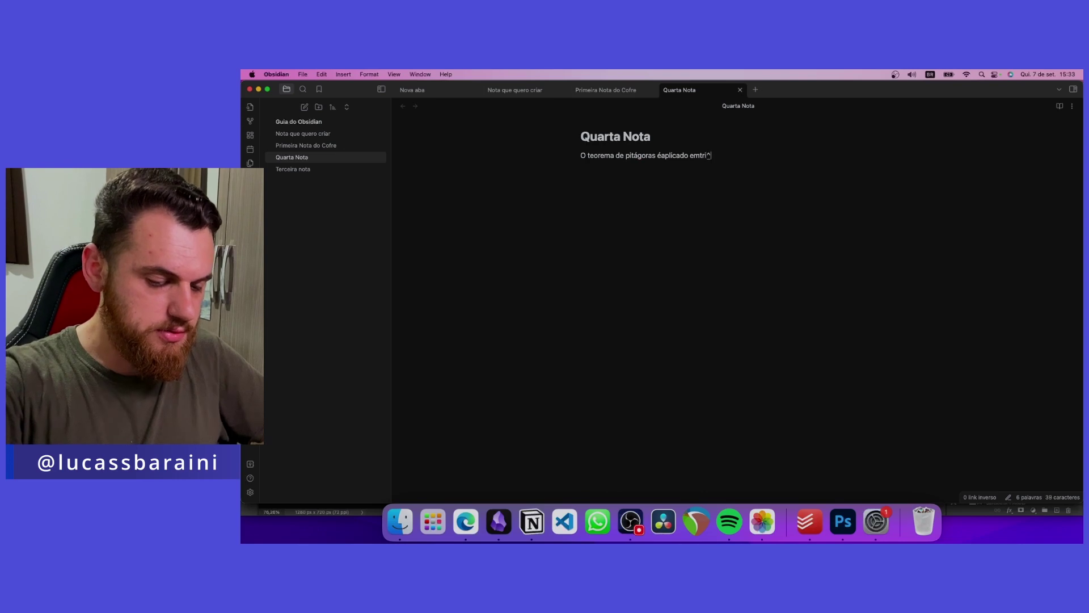
text(ângulos ret)
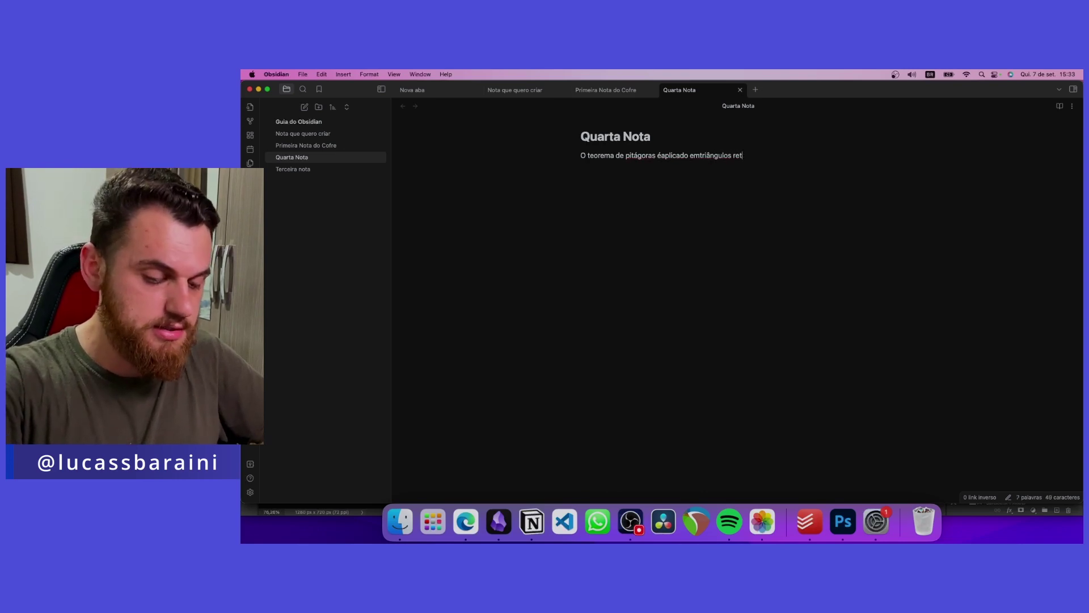
text(ângulos.)
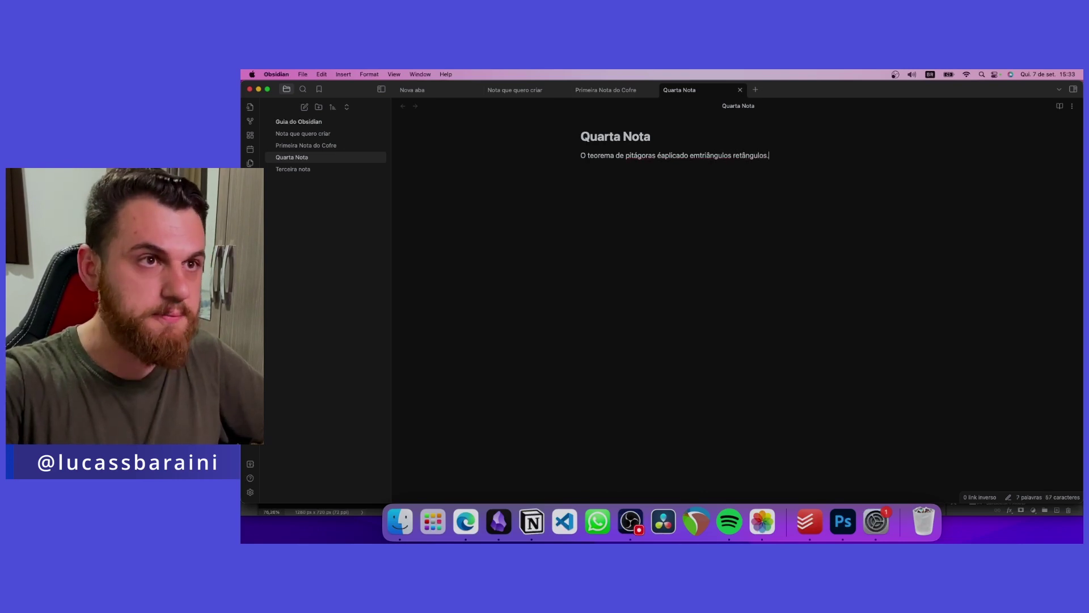
click(700, 156)
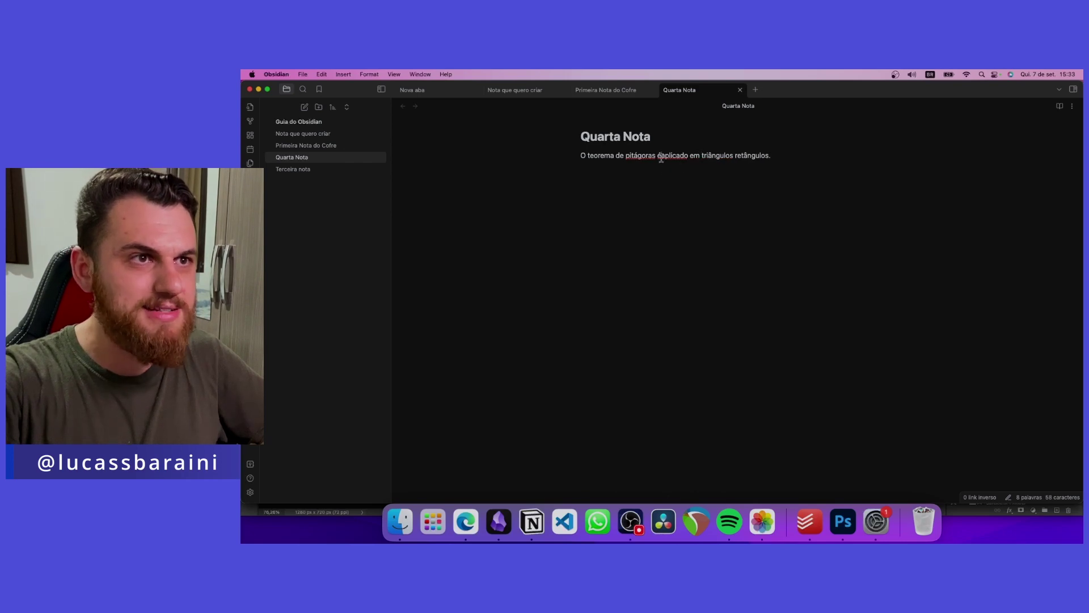
click(661, 156)
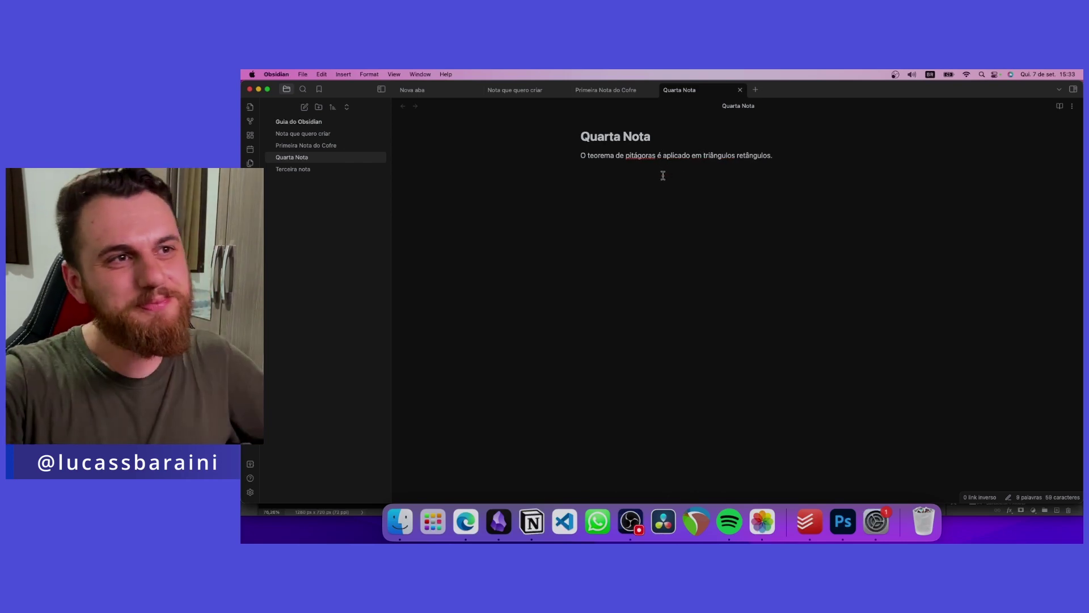
Step: Rename the note as "Teorema Pitágoras" and add the filler text "AUISDASDASHDASU" after its sentence
triple_click(615, 136)
text(Teorema )
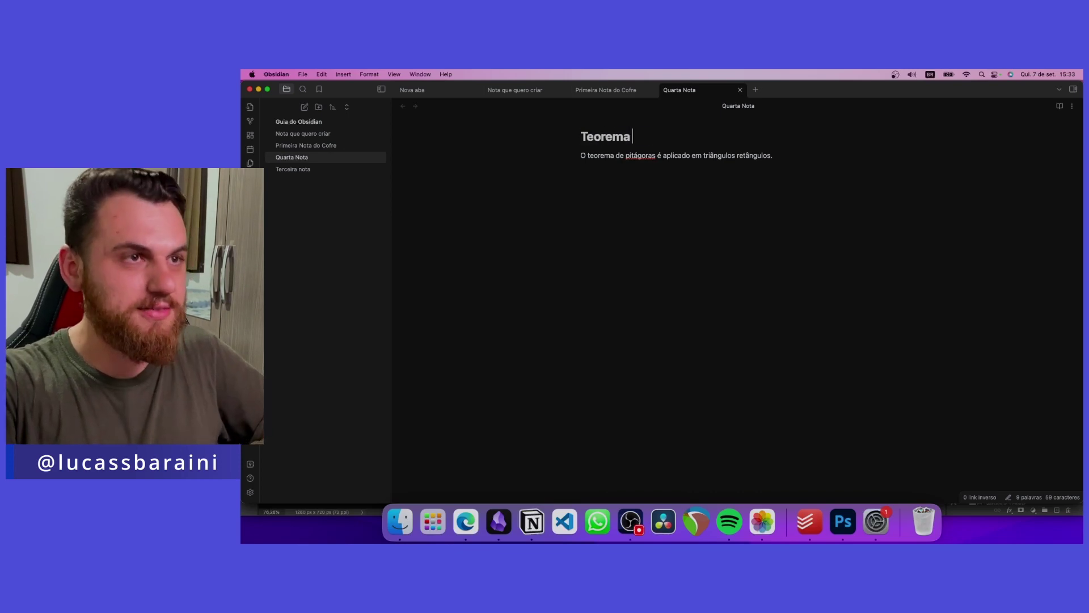
text(Pitágoras)
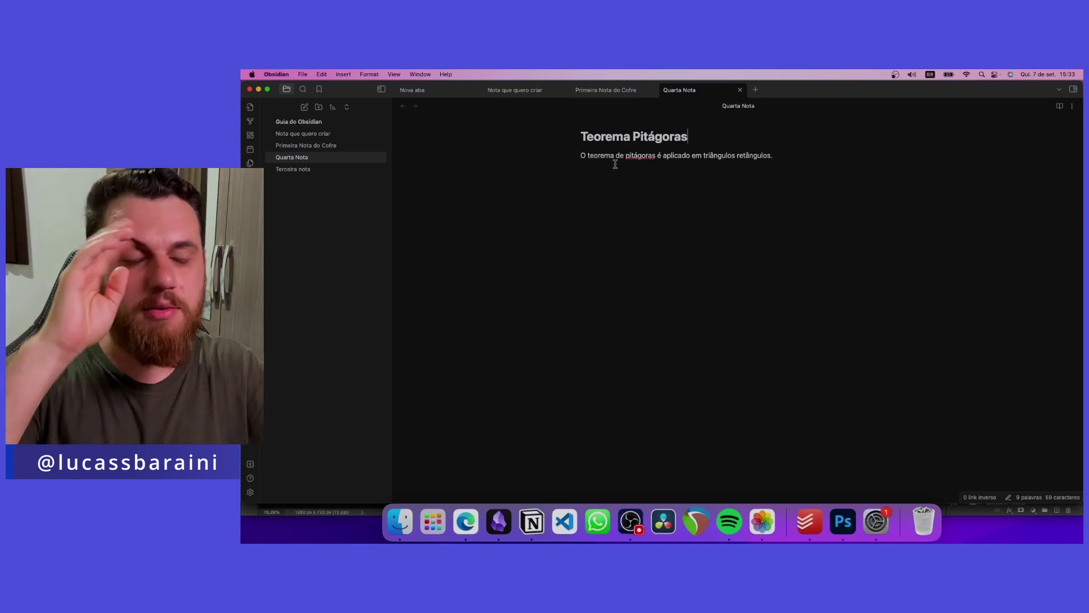
click(794, 160)
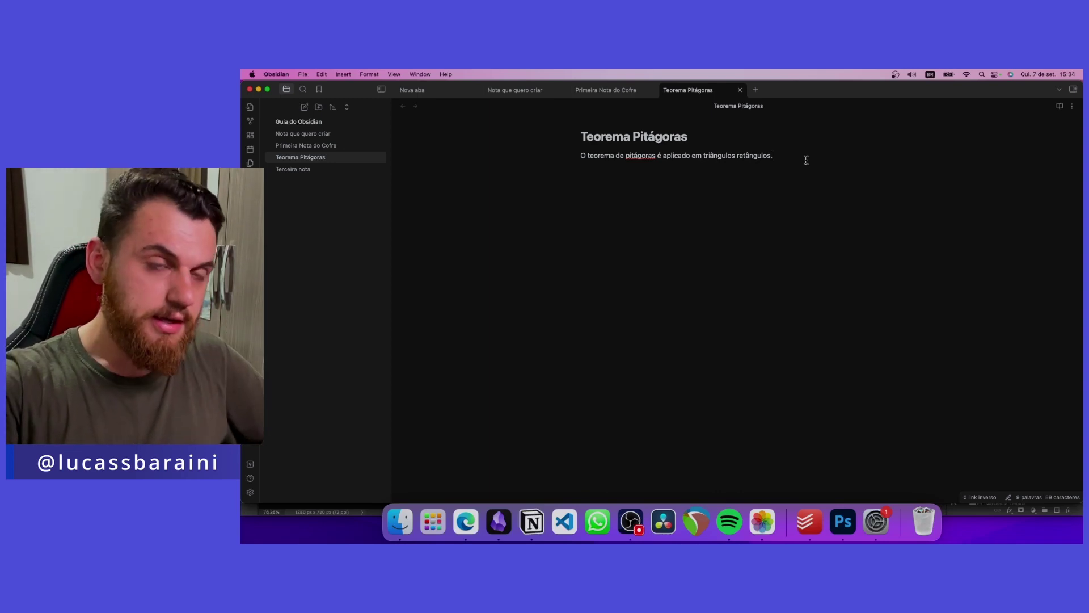
text(AUISDASDASHDASU)
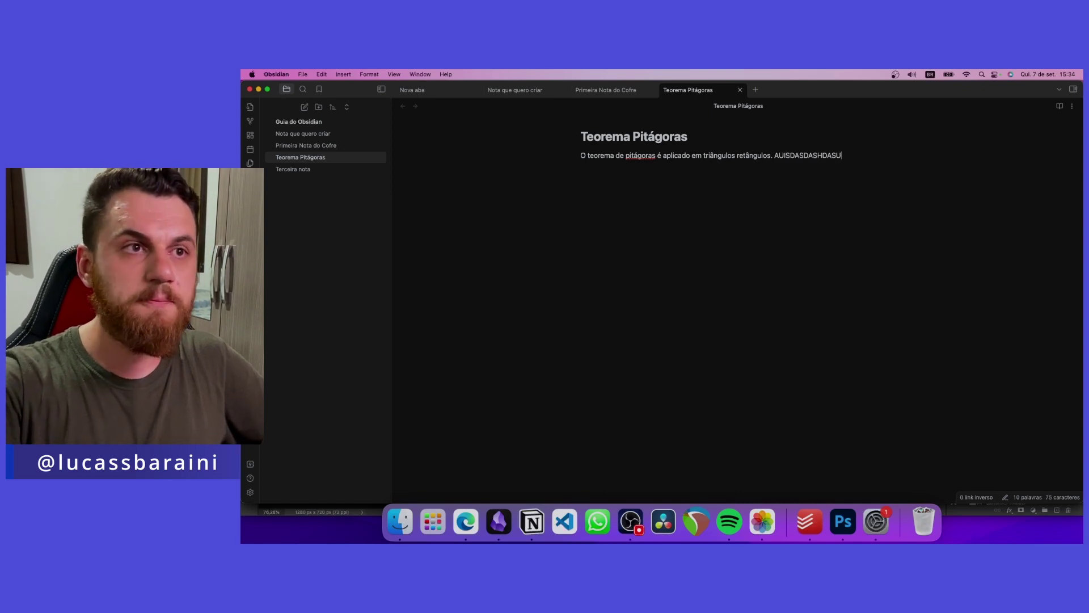
Step: Turn the words "triângulos retângulos" in the sentence into an internal link with double square brackets
click(703, 155)
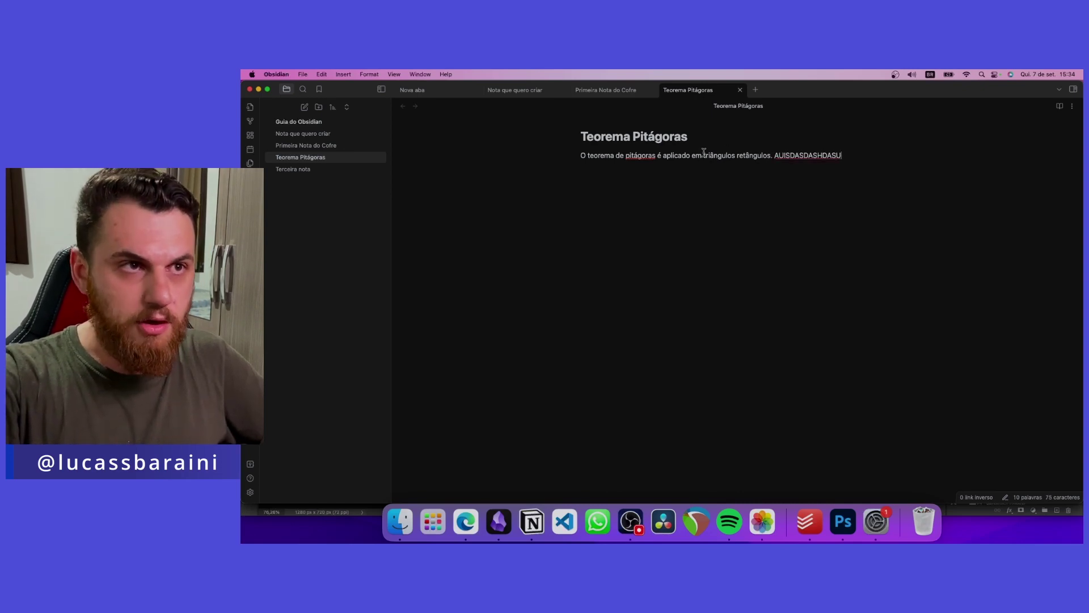
text([[)
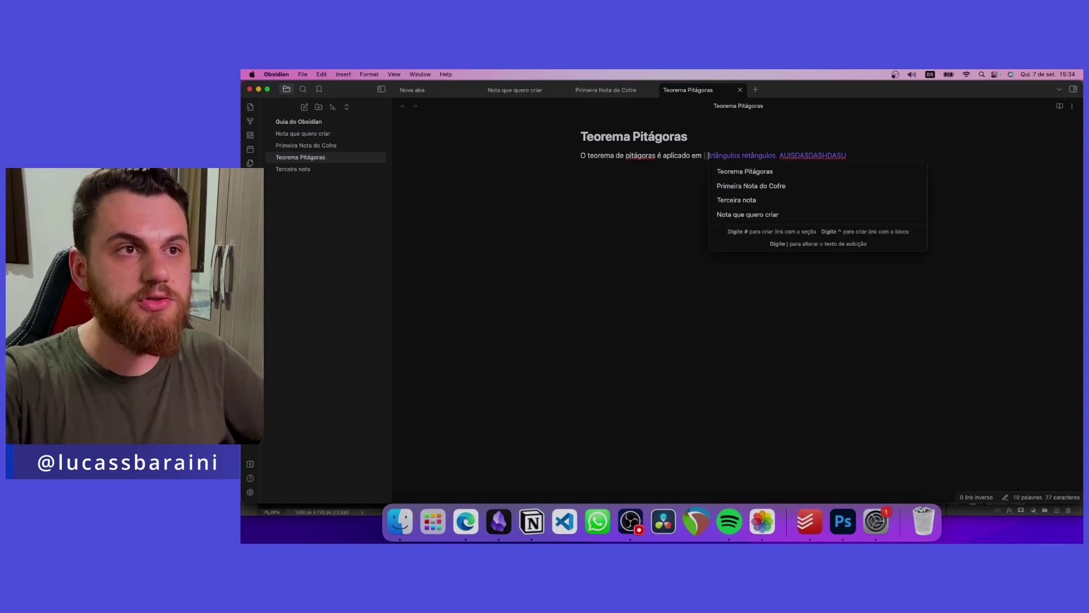
click(775, 155)
text(]])
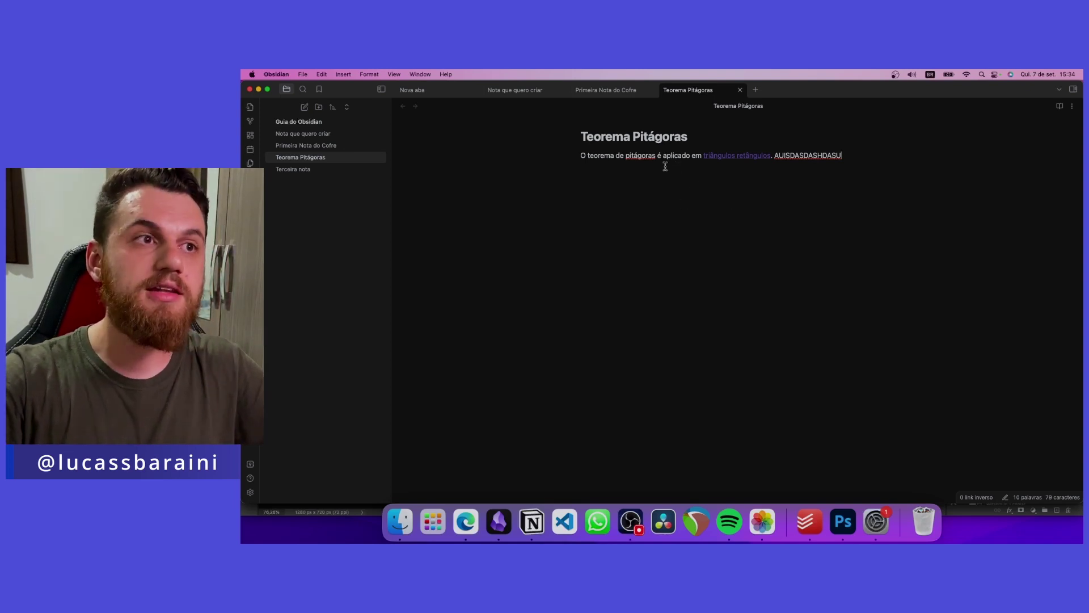
Step: Show the note in reading view and follow the triângulos retângulos link to create its note
click(1059, 105)
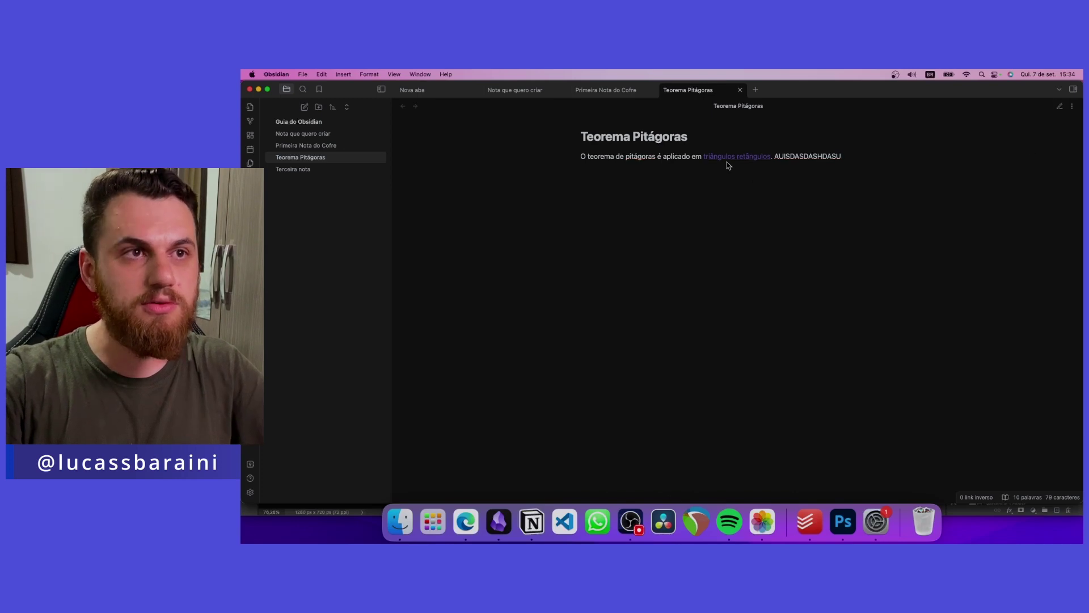
drag(579, 157, 697, 168)
click(697, 167)
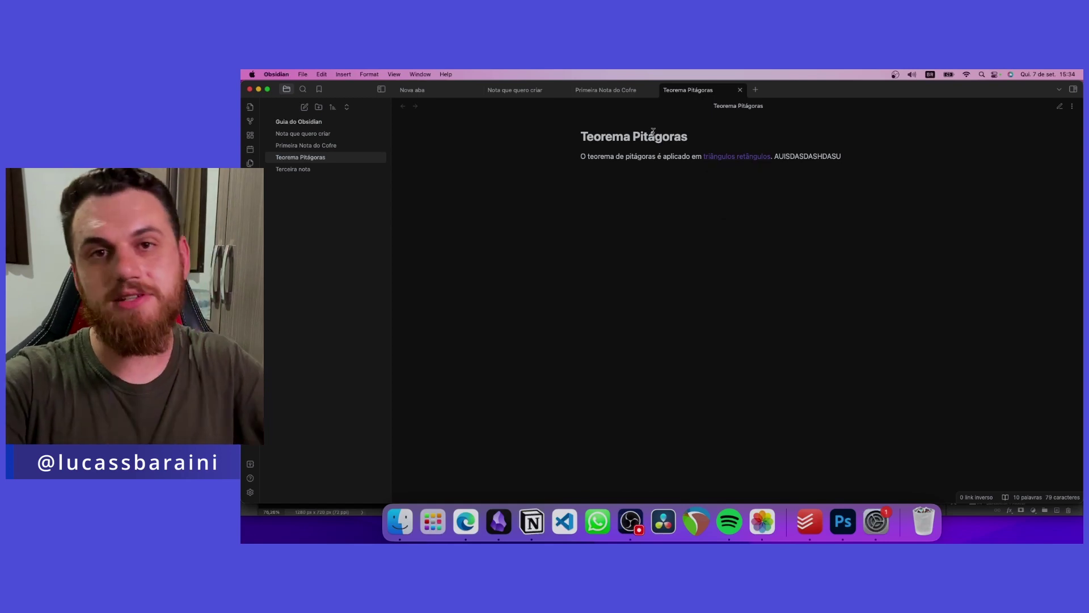
click(721, 157)
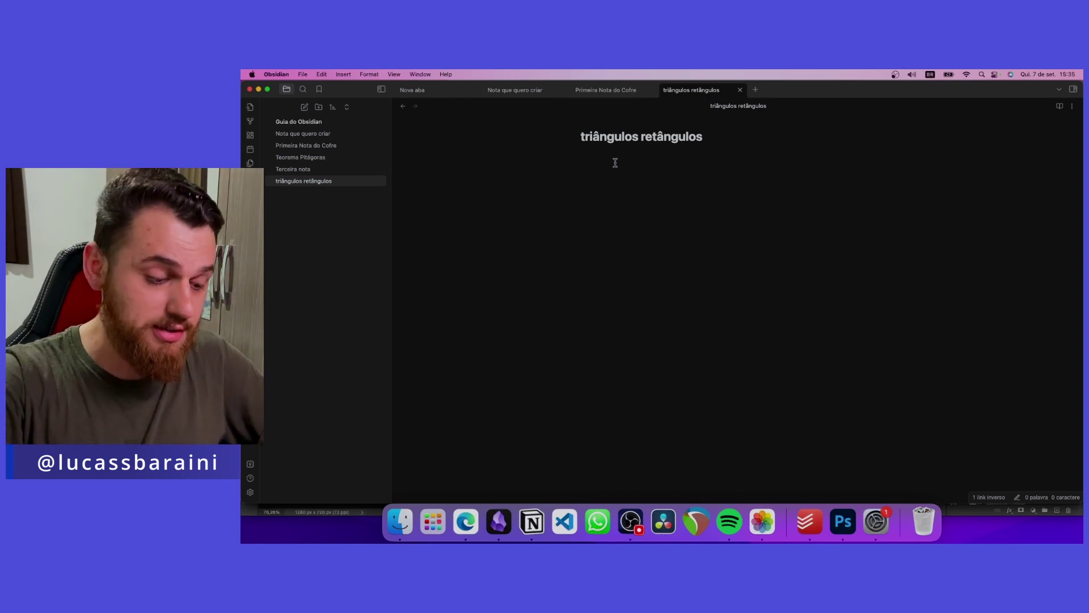
Step: Write "É todo triângulo que possui um ângulo de 90" in the triângulos retângulos note, with correct spacing between the words
text(É todo)
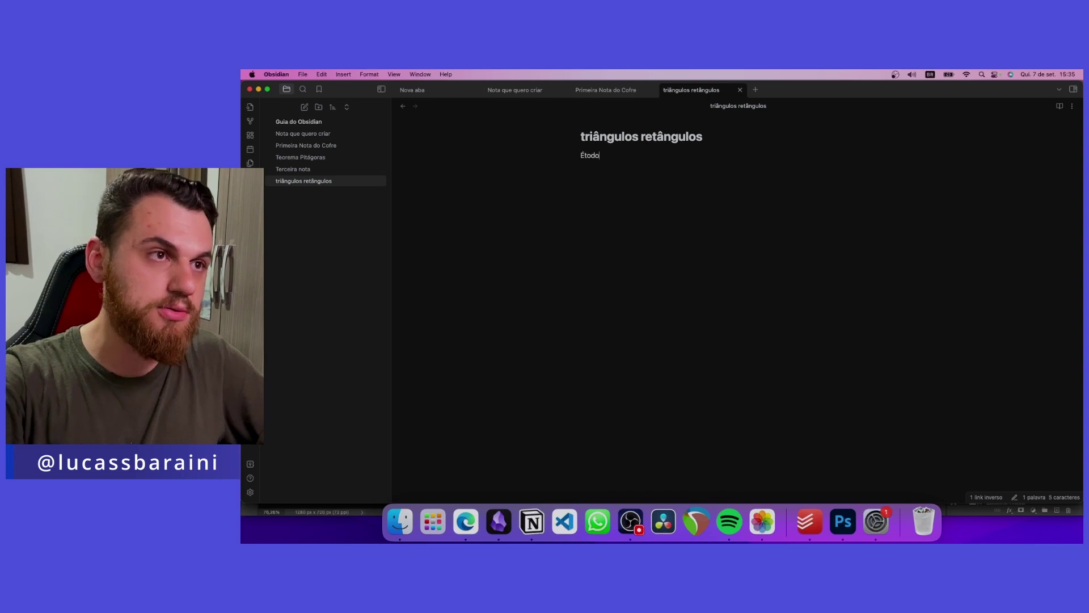
key(BackSpace)
key(BackSpace)
key(BackSpace)
key(BackSpace)
key(BackSpace)
text(todotriânguloque )
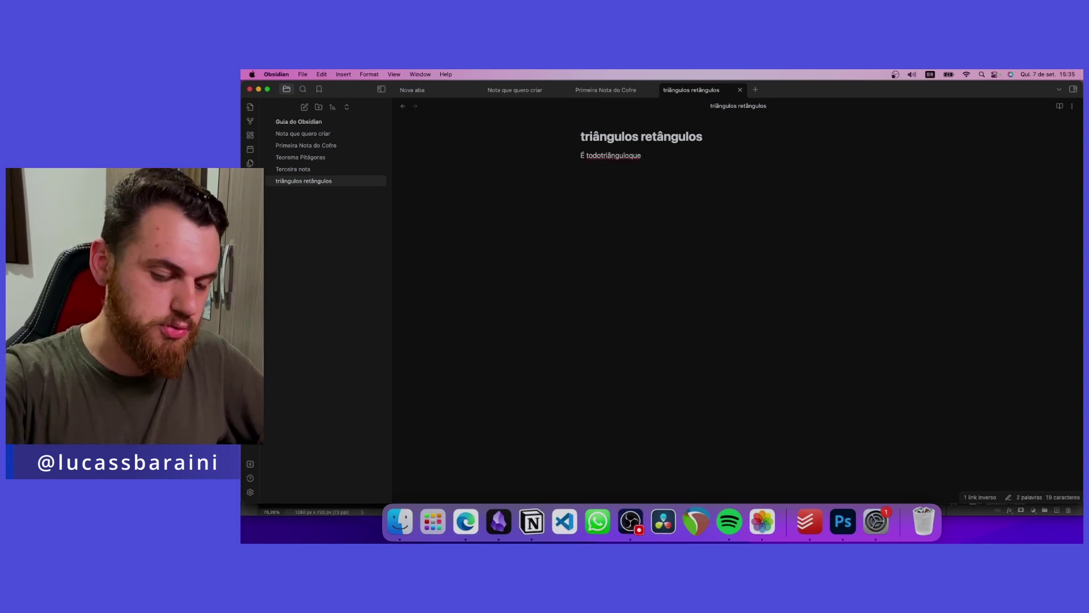
text(possui )
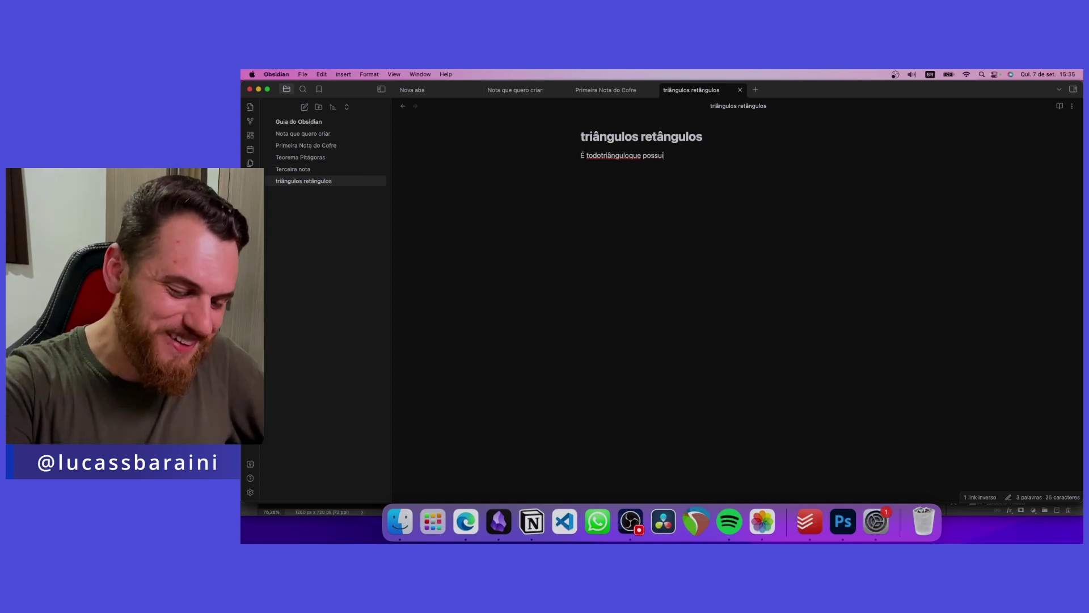
text(um ângulo )
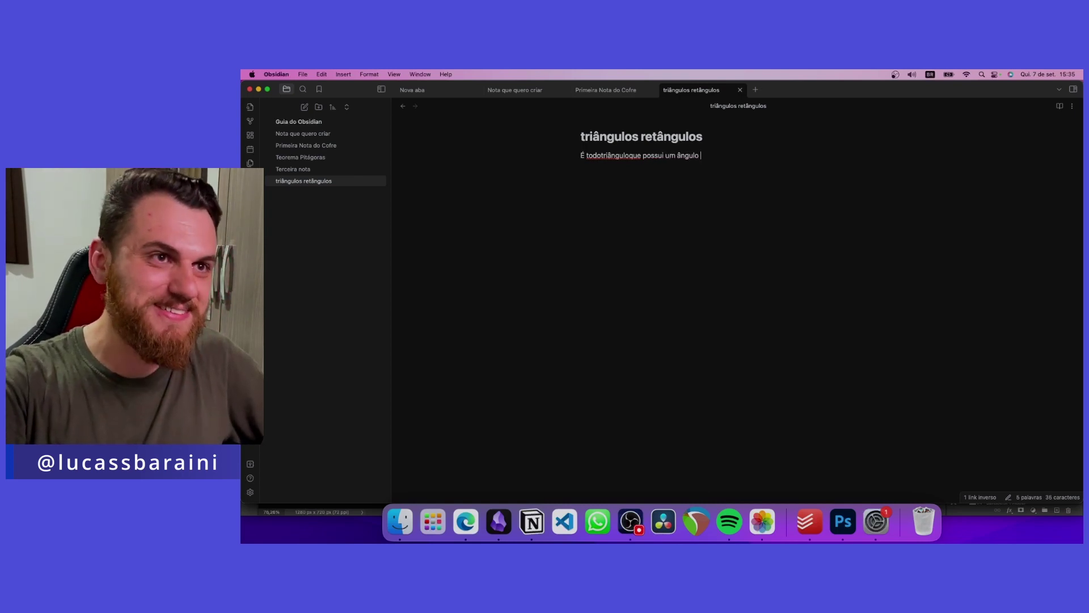
text(de 90)
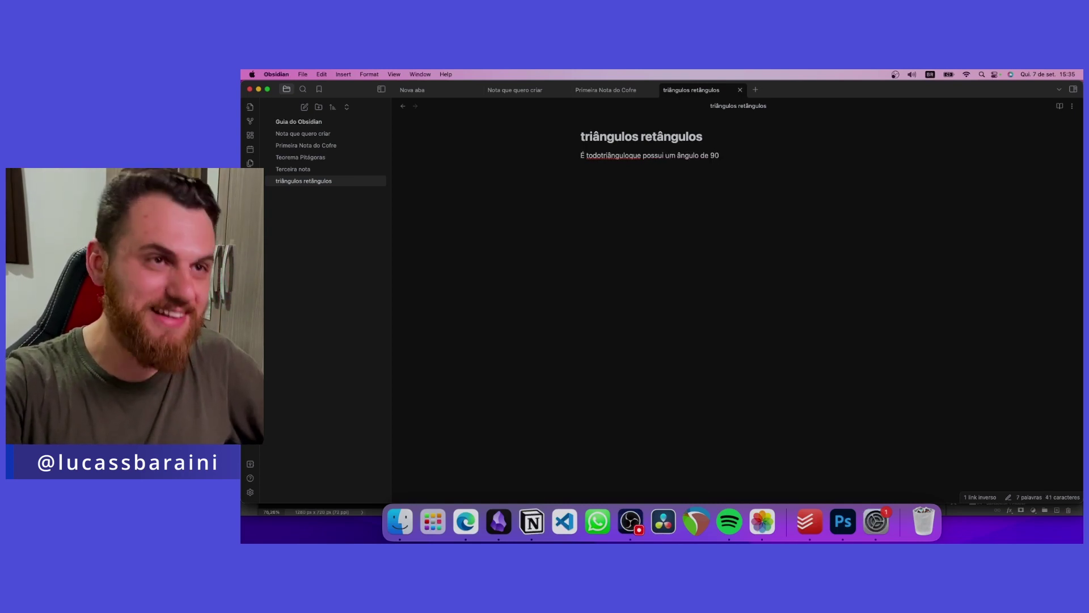
click(601, 155)
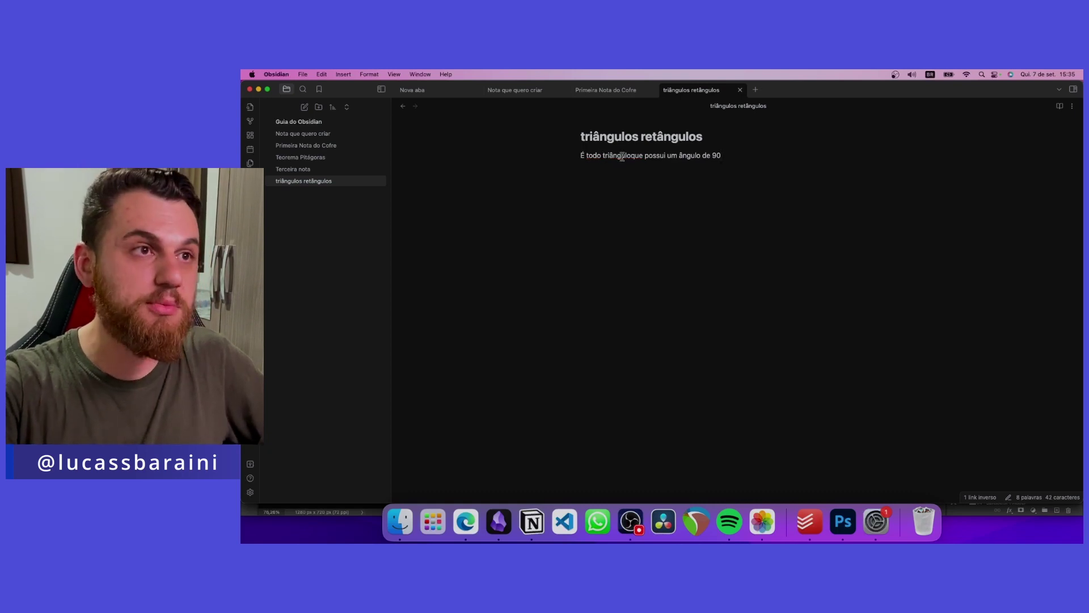
click(631, 155)
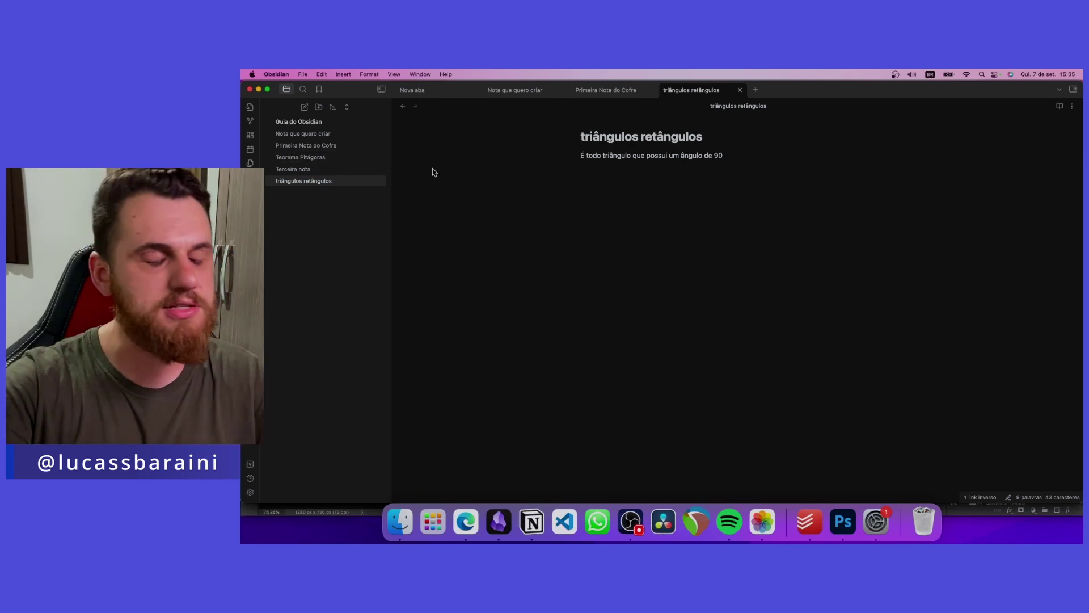
Step: Open the vault's graph view and reposition the Primeira Nota do Cofre node to examine how the notes are connected
click(250, 122)
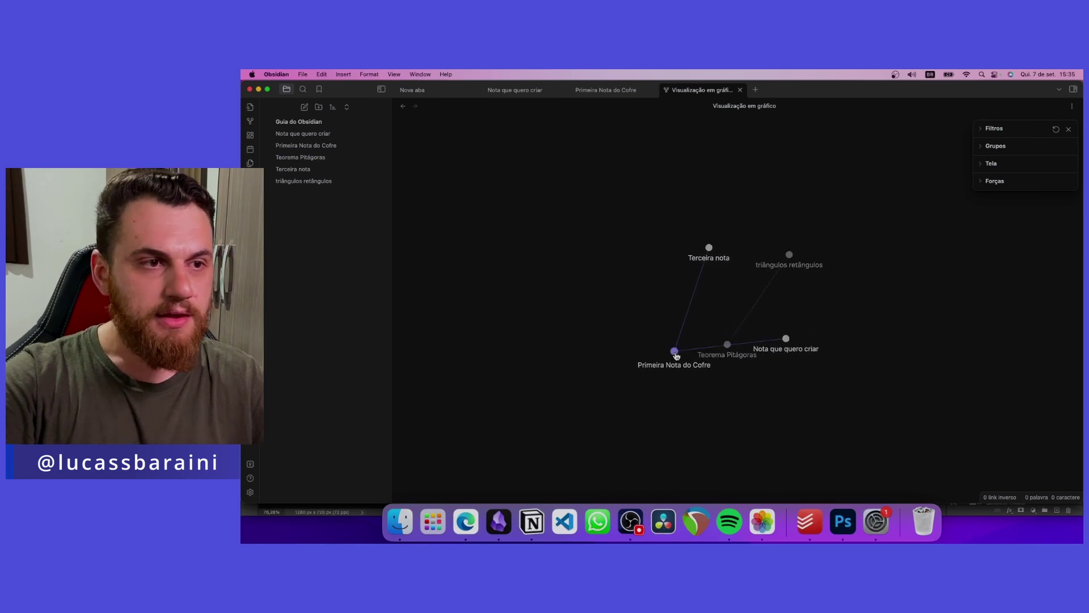
drag(676, 353, 559, 267)
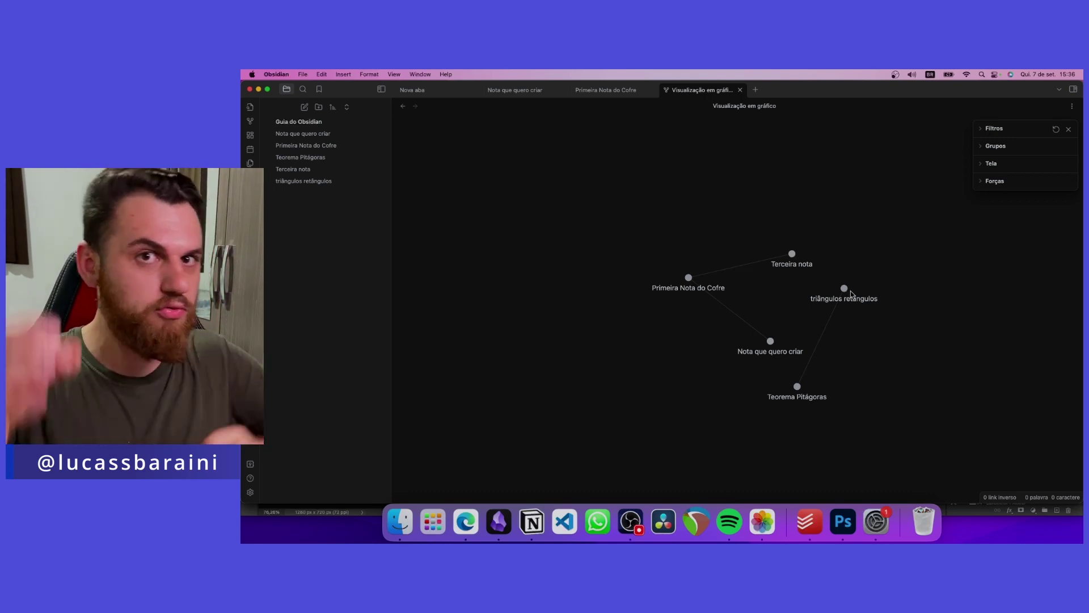
scroll(801, 311, down, 5)
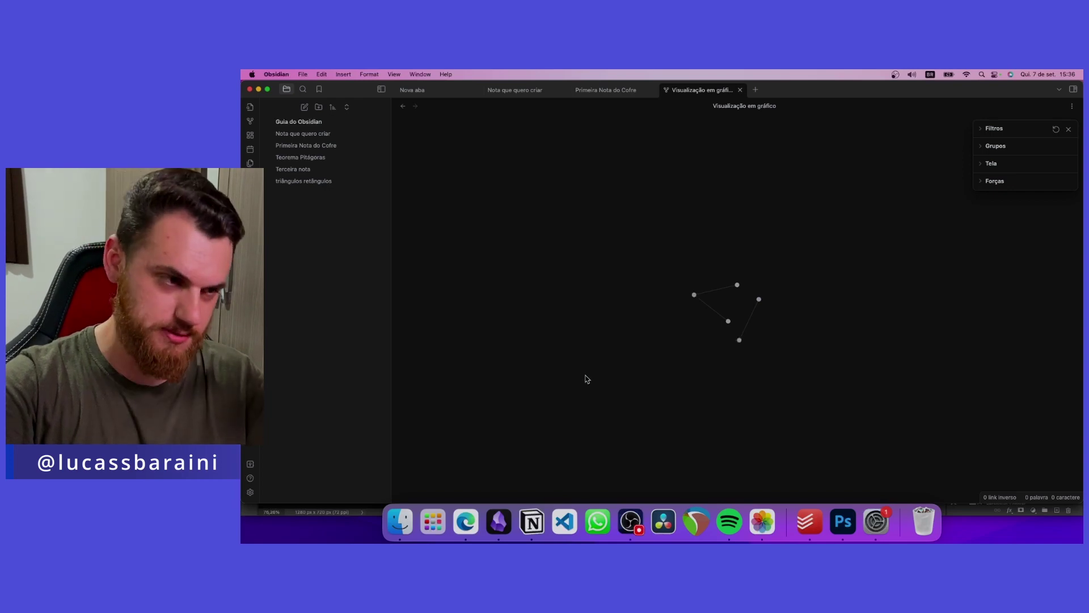
click(643, 536)
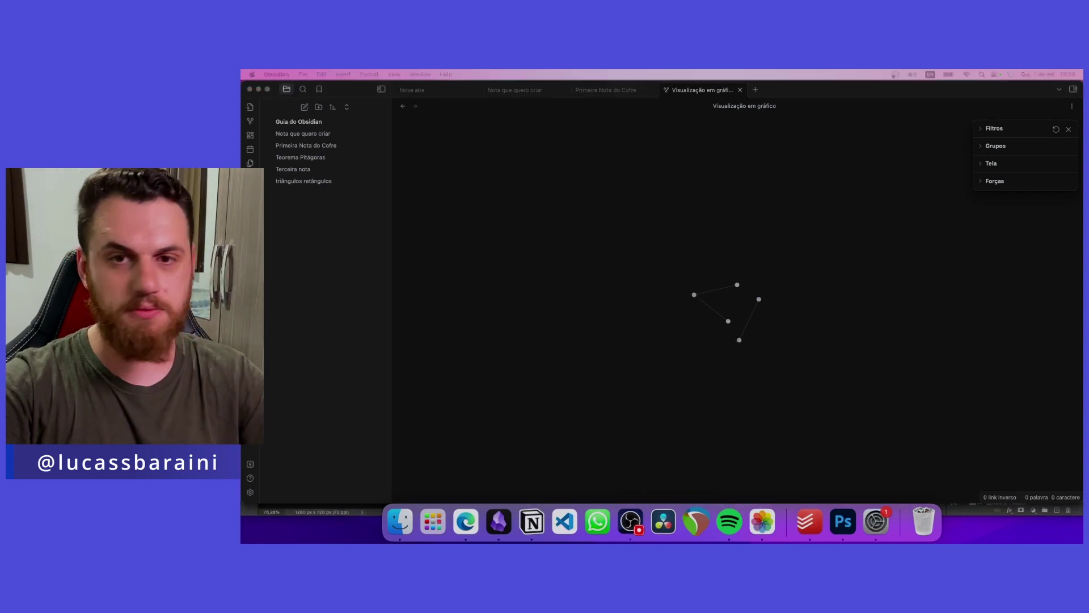